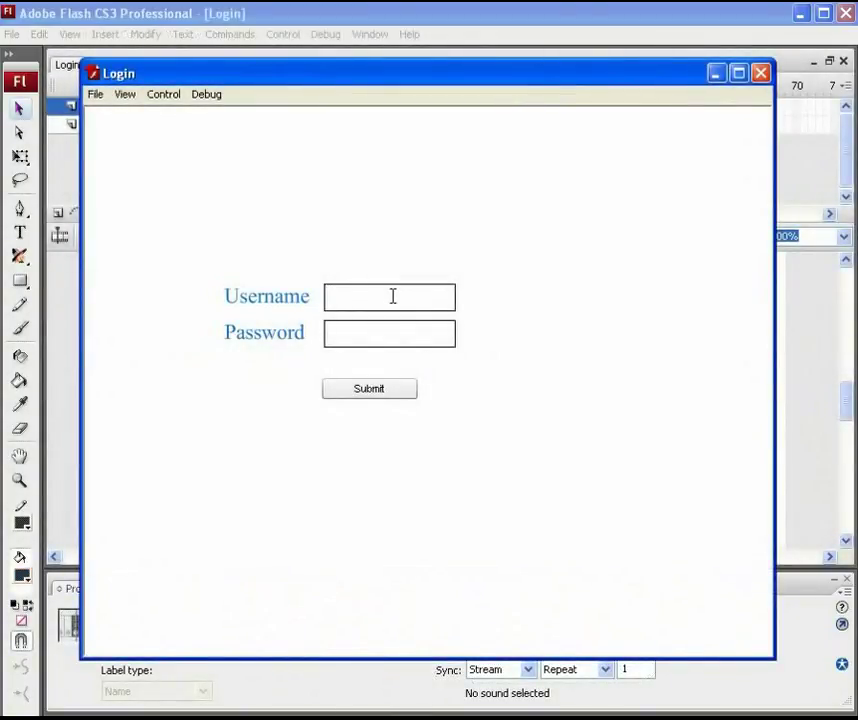
{"action": "type", "text": "ac"}
{"action": "type", "text": "k"}
Enter username jack and the password in the test movie and submit the login
{"action": "key", "text": "Tab"}
{"action": "type", "text": "jack"}
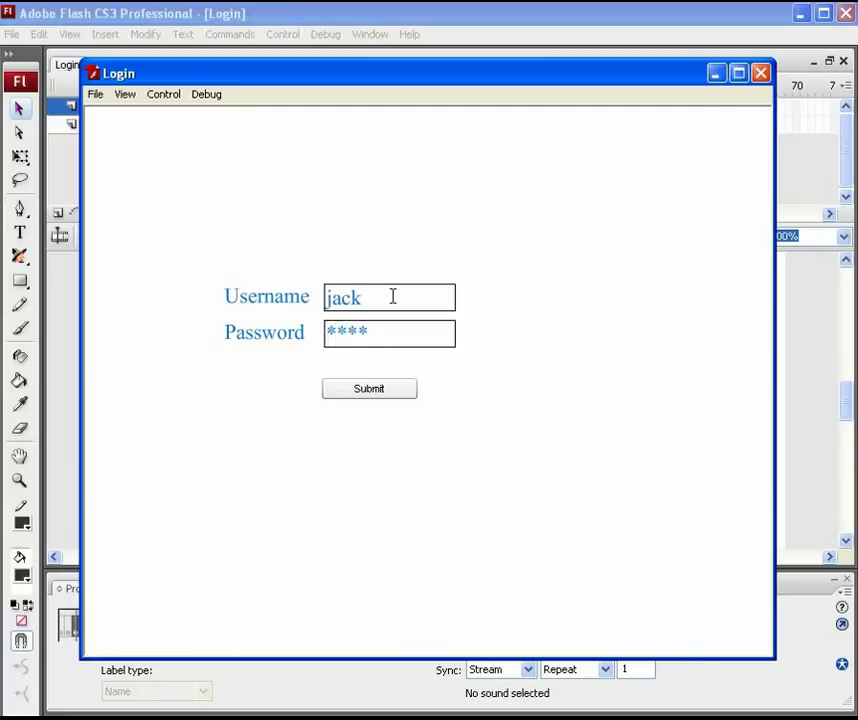
{"action": "type", "text": "1234"}
{"action": "left_click", "coordinate": [368, 388]}
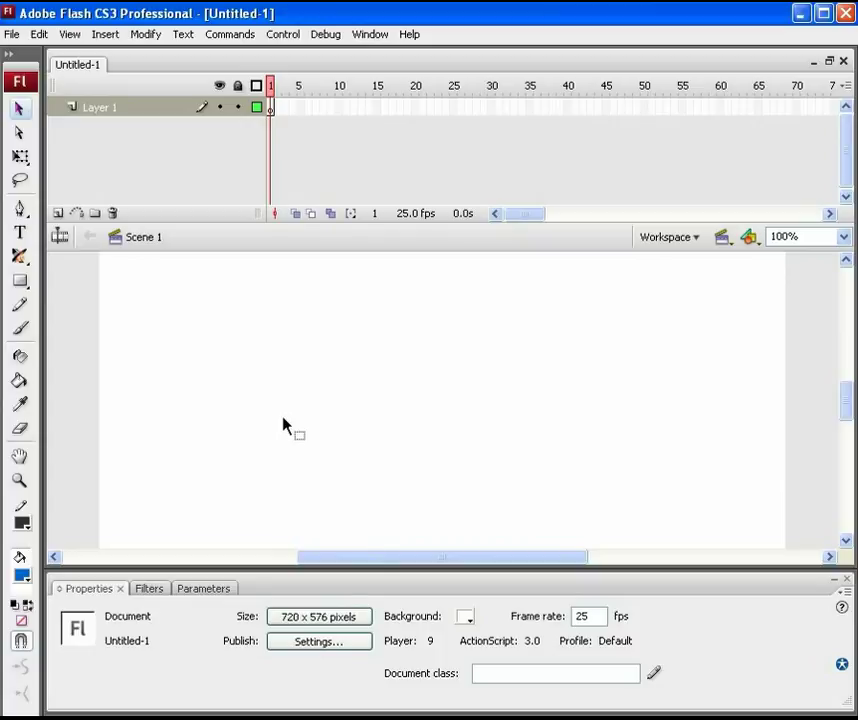
Rename Layer 1 to Text
{"action": "double_click", "coordinate": [100, 107]}
{"action": "type", "text": "Text"}
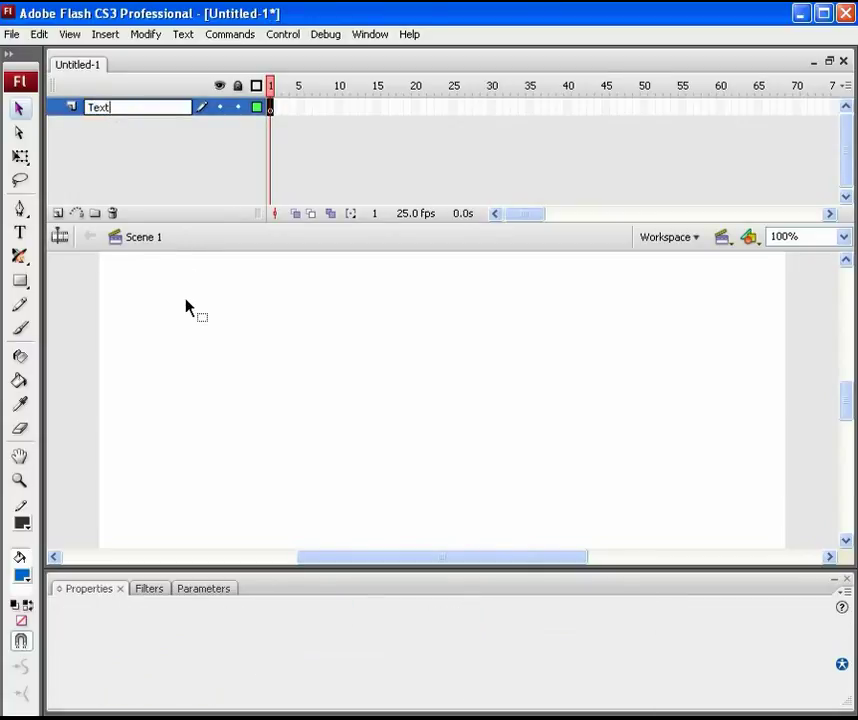
{"action": "left_click", "coordinate": [186, 310]}
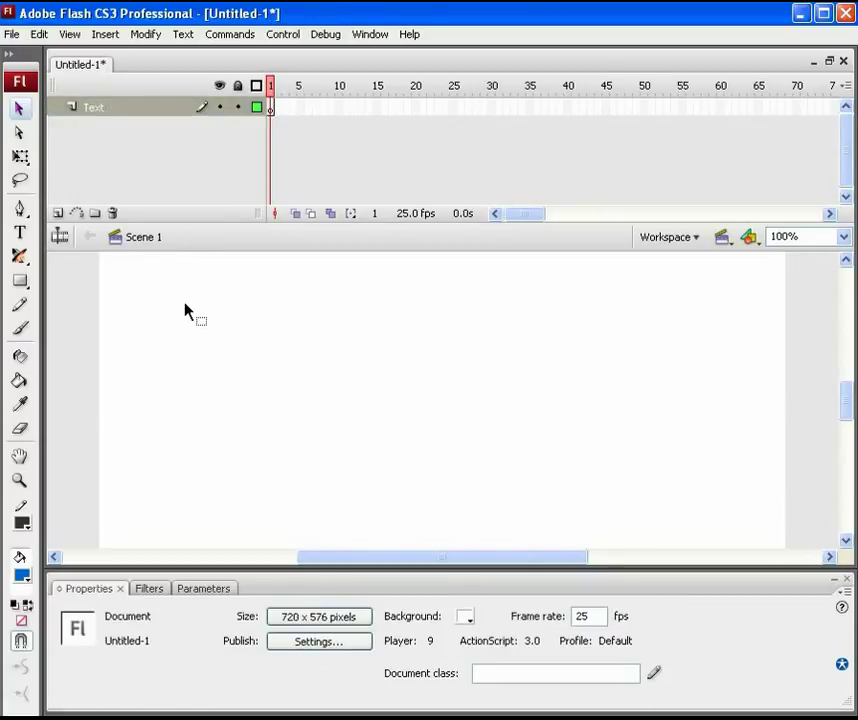
Draw a static text box on the stage for the Username label
{"action": "left_click", "coordinate": [20, 232]}
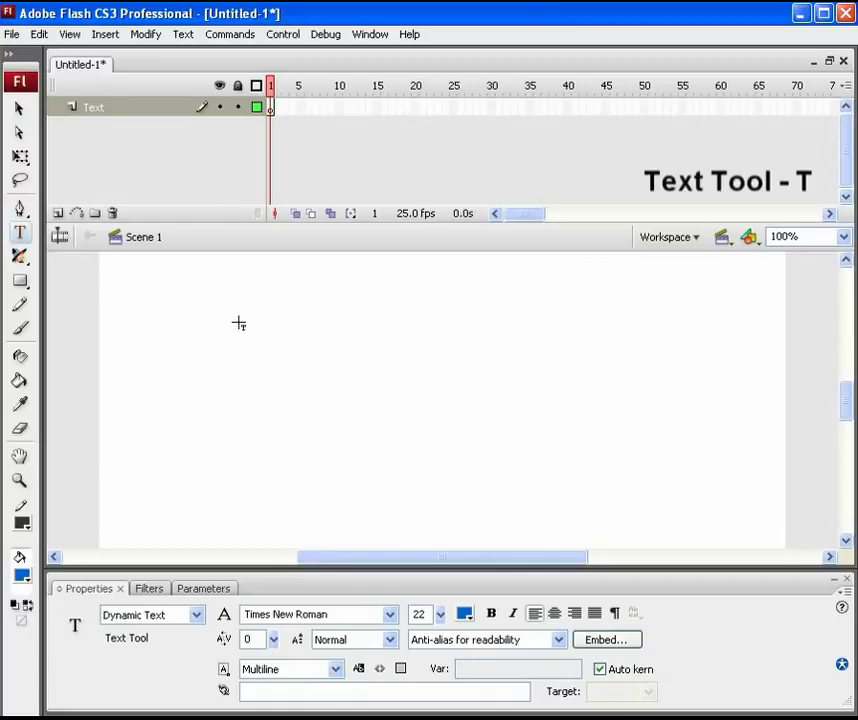
{"action": "left_click_drag", "start_coordinate": [237, 300], "coordinate": [337, 328]}
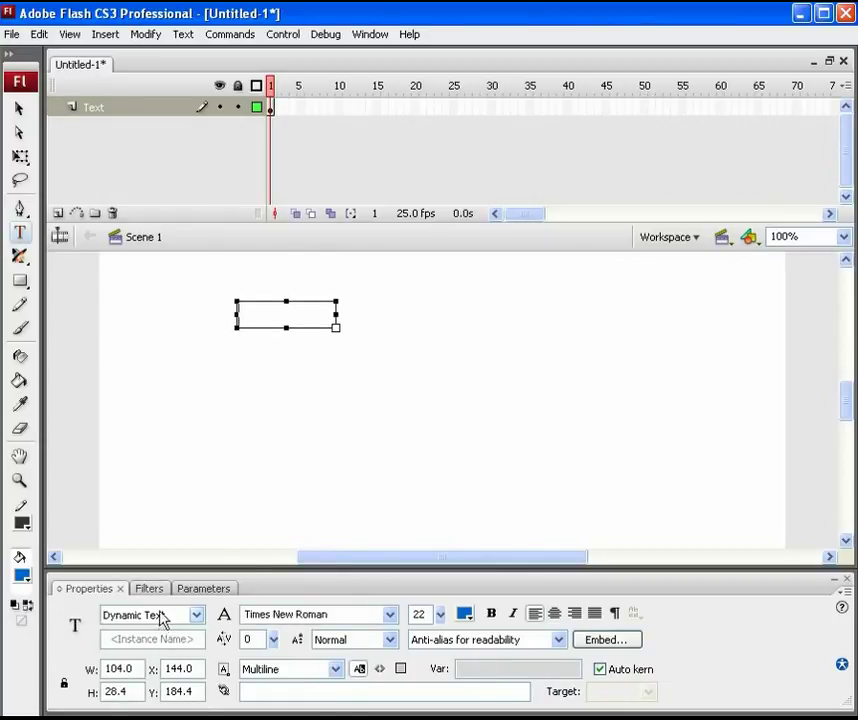
{"action": "left_click", "coordinate": [196, 614]}
{"action": "left_click", "coordinate": [140, 627]}
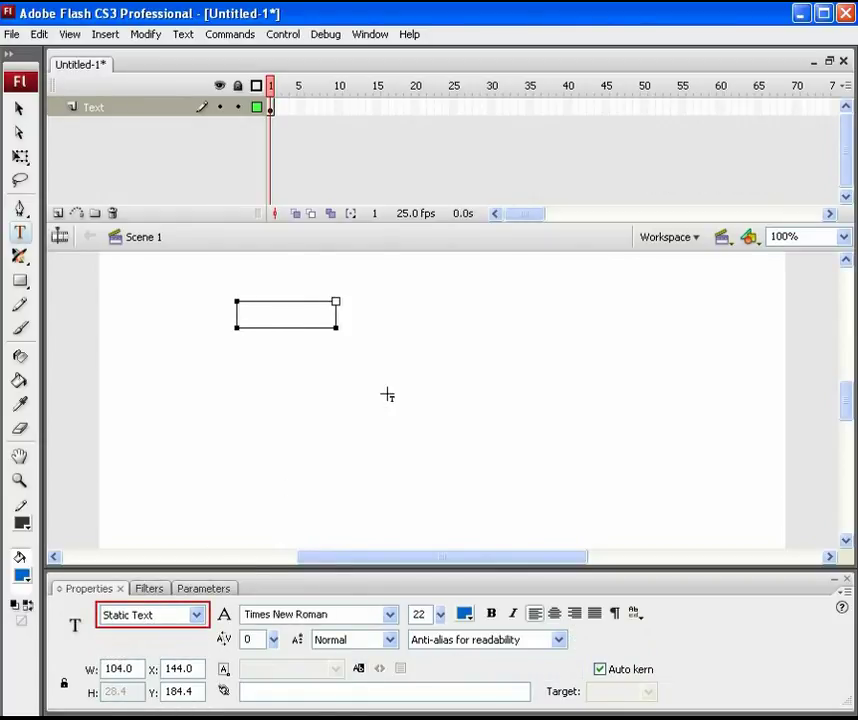
{"action": "type", "text": "User"}
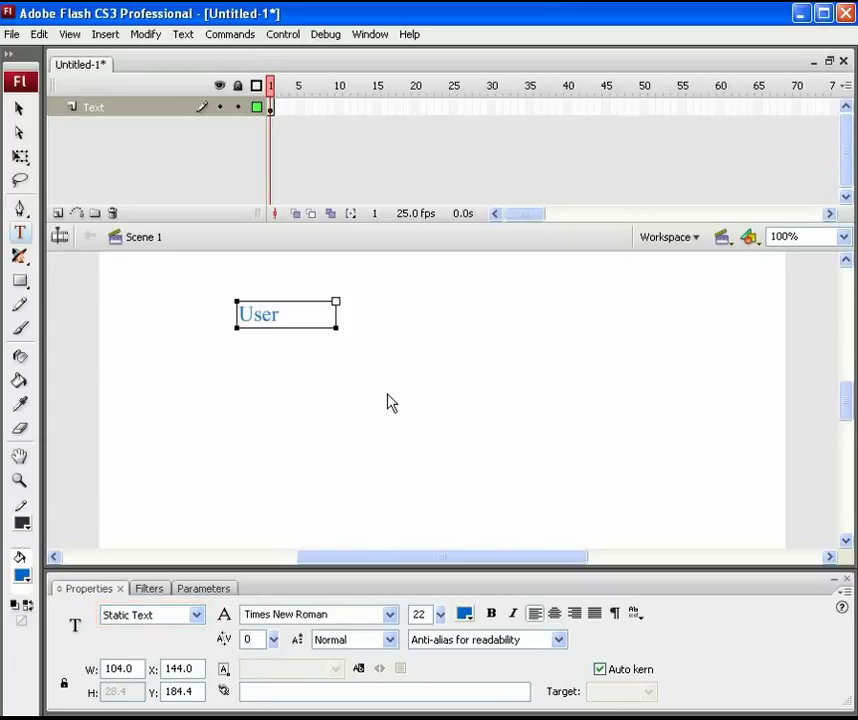
{"action": "type", "text": "name"}
Create an input text field right of the Username label, widened to about 137 pixels
{"action": "left_click", "coordinate": [19, 109]}
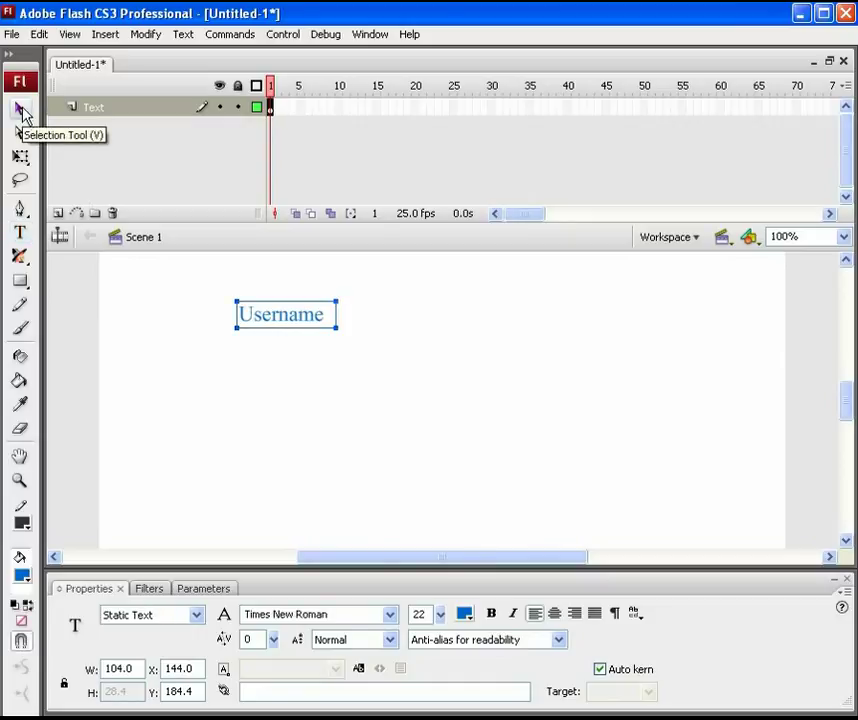
{"action": "left_click", "coordinate": [320, 418]}
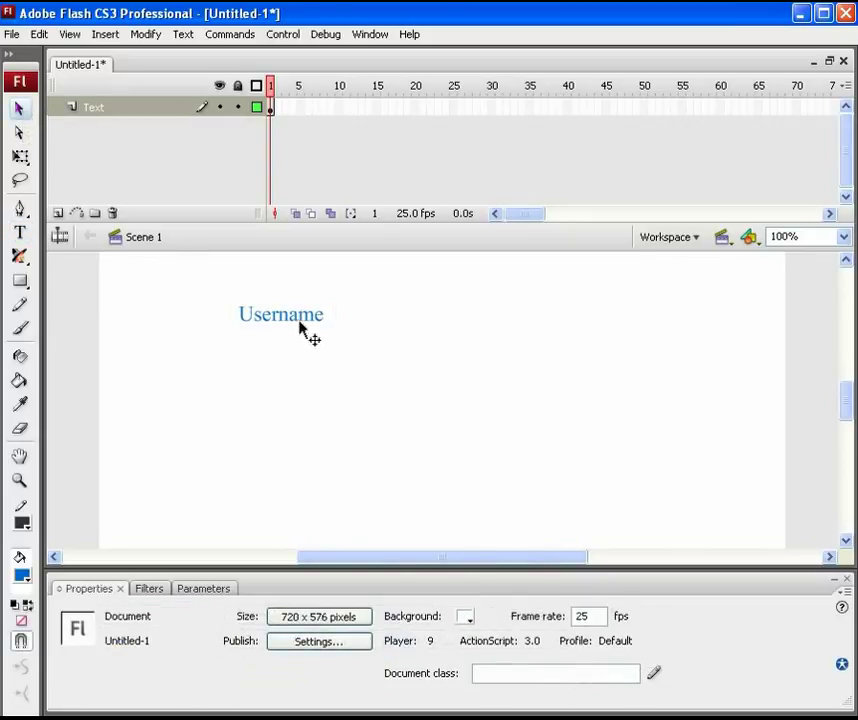
{"action": "left_click", "coordinate": [19, 232]}
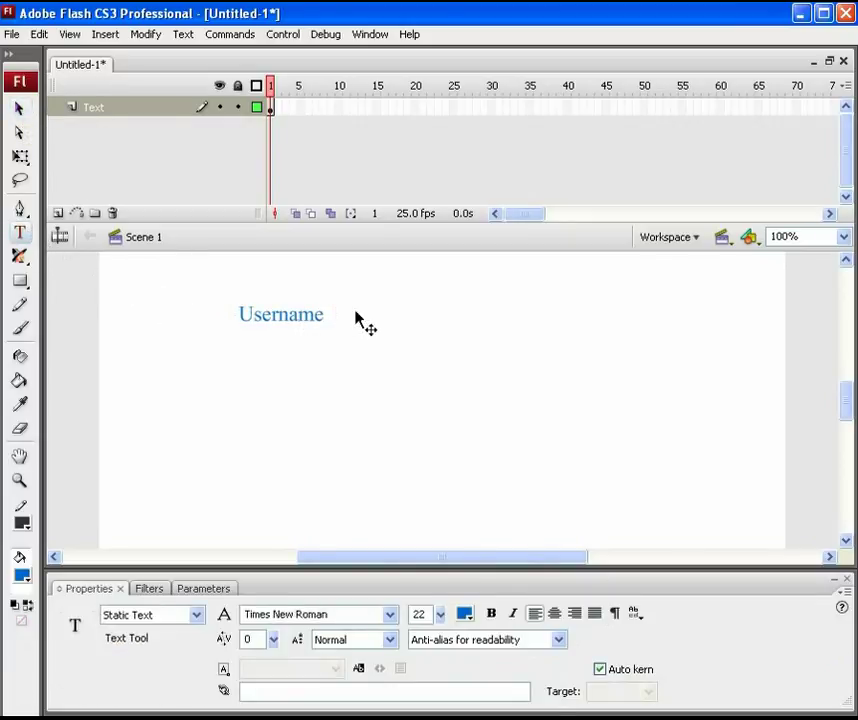
{"action": "left_click", "coordinate": [360, 308]}
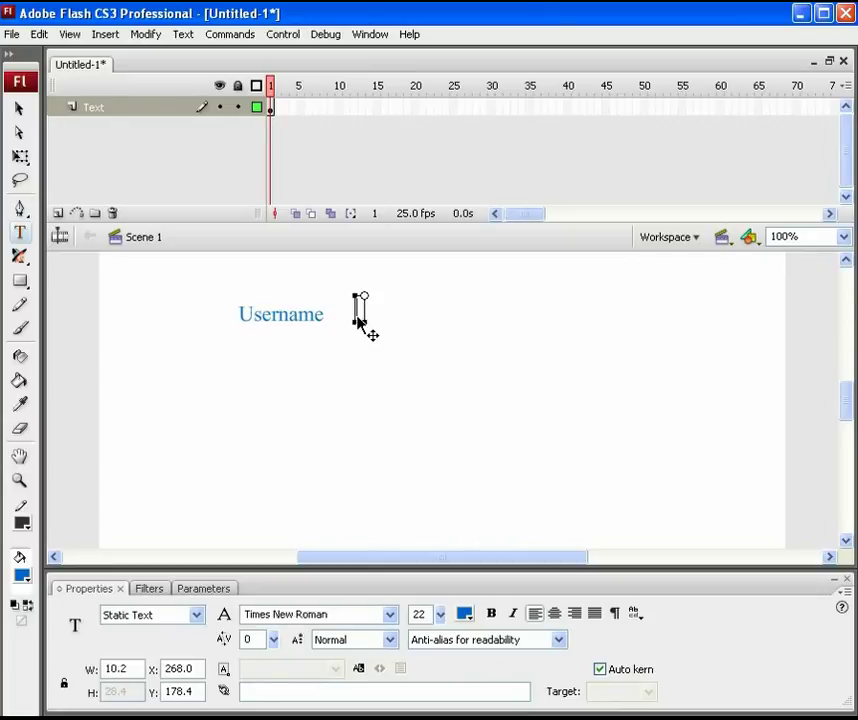
{"action": "left_click", "coordinate": [152, 614]}
{"action": "left_click", "coordinate": [130, 656]}
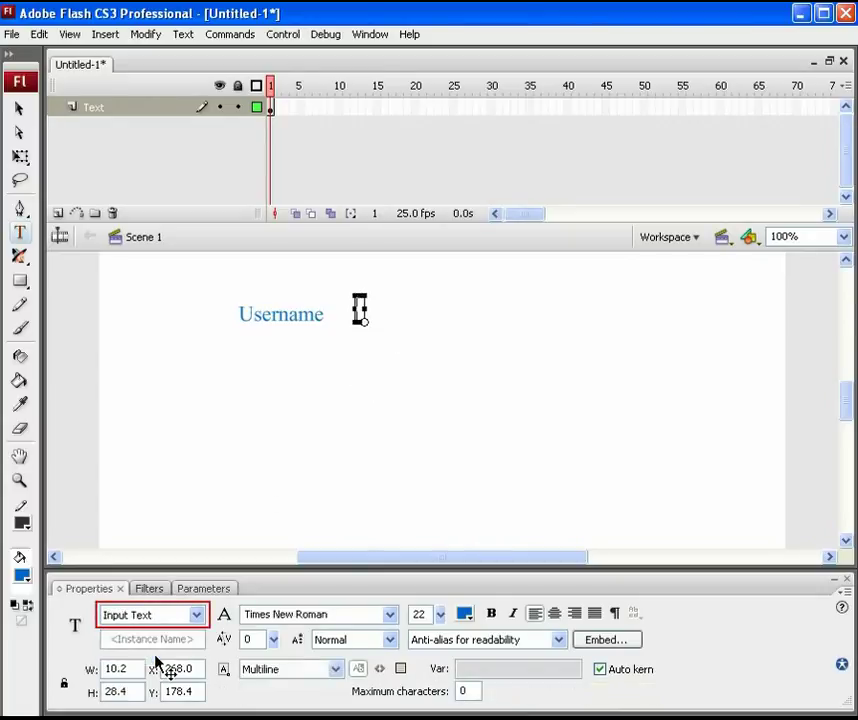
{"action": "left_click_drag", "start_coordinate": [363, 313], "coordinate": [486, 318]}
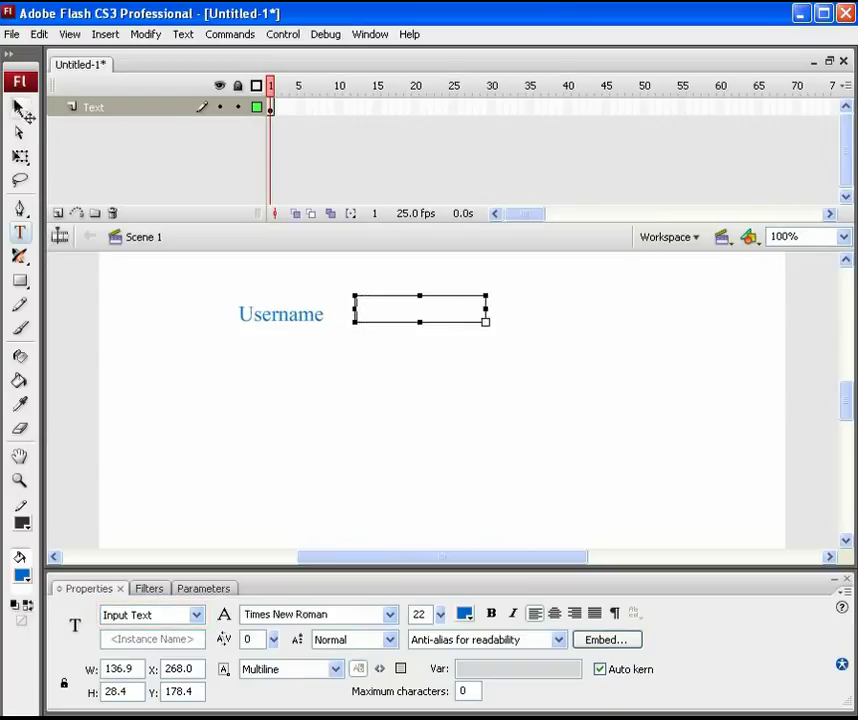
Keep the field as input text and move it close to and level with the Username label
{"action": "left_click", "coordinate": [19, 108]}
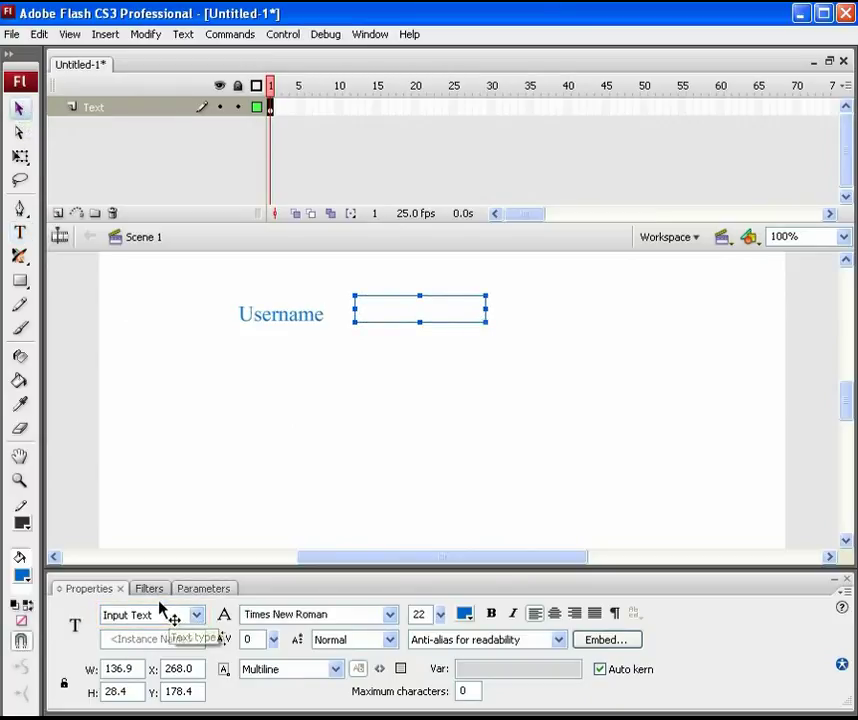
{"action": "left_click", "coordinate": [130, 614]}
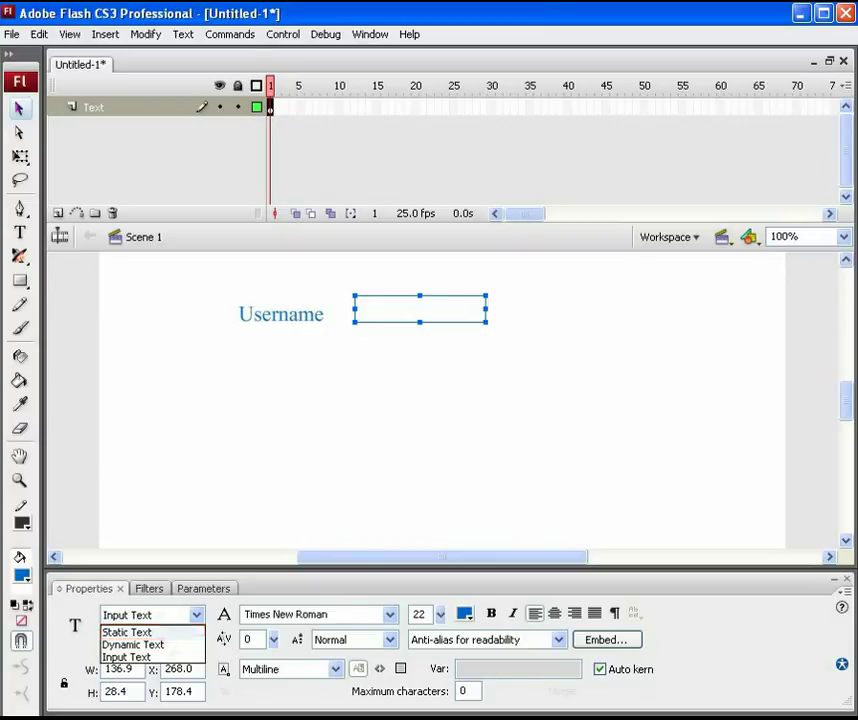
{"action": "left_click", "coordinate": [132, 644]}
{"action": "left_click", "coordinate": [128, 655]}
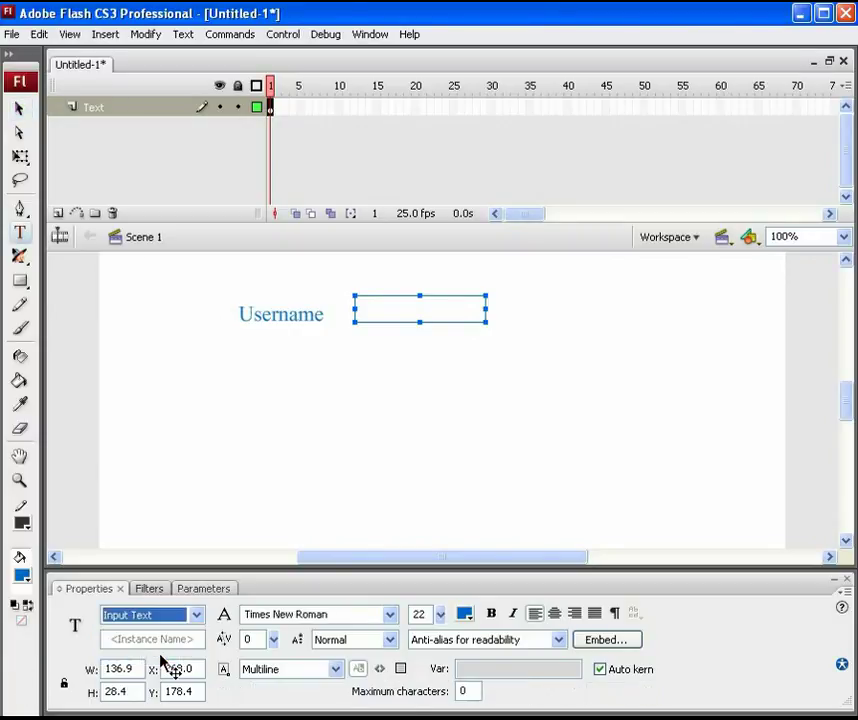
{"action": "left_click", "coordinate": [19, 110]}
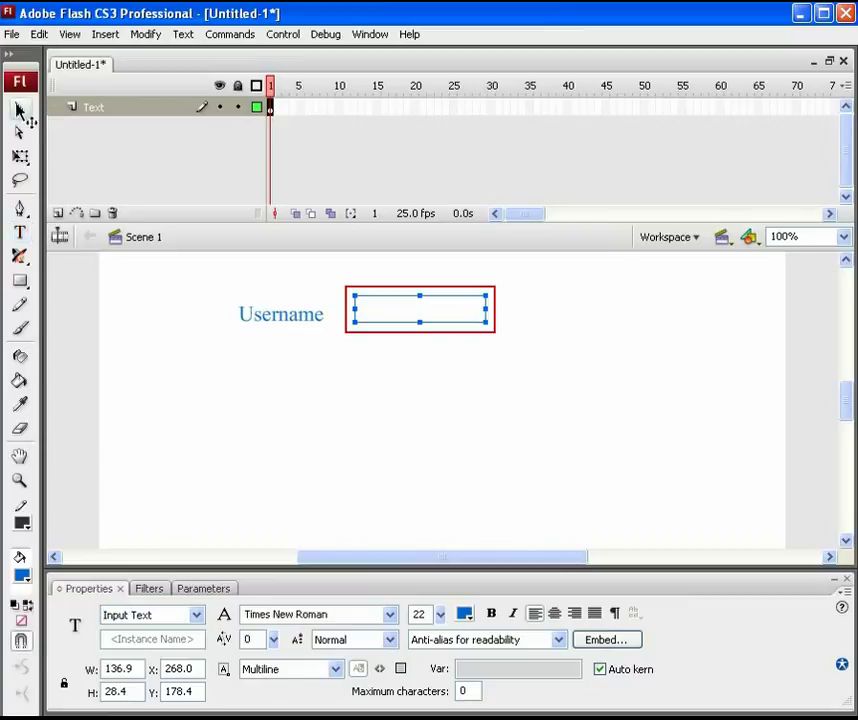
{"action": "left_click", "coordinate": [415, 345]}
{"action": "left_click", "coordinate": [405, 312]}
{"action": "mouse_move", "coordinate": [400, 314]}
{"action": "left_mouse_down"}
{"action": "mouse_move", "coordinate": [382, 324]}
{"action": "mouse_move", "coordinate": [414, 330]}
{"action": "left_mouse_up"}
{"action": "key", "text": "Down"}
{"action": "key", "text": "Down"}
{"action": "key", "text": "Down"}
{"action": "key", "text": "Down"}
{"action": "key", "text": "Down"}
{"action": "key", "text": "Down"}
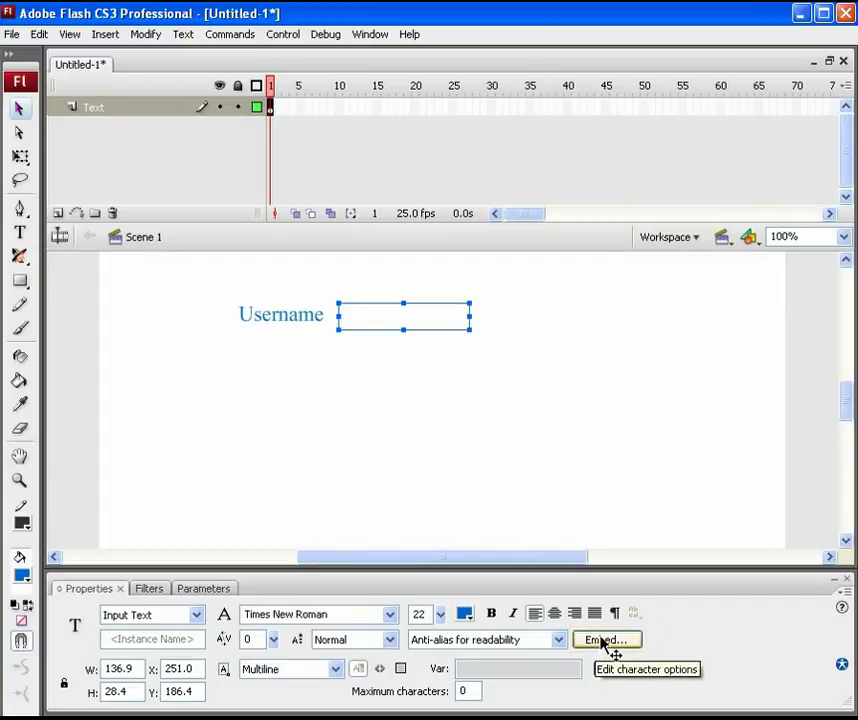
Embed uppercase, lowercase and numeral characters (64 glyphs) for the username field
{"action": "left_click", "coordinate": [605, 640]}
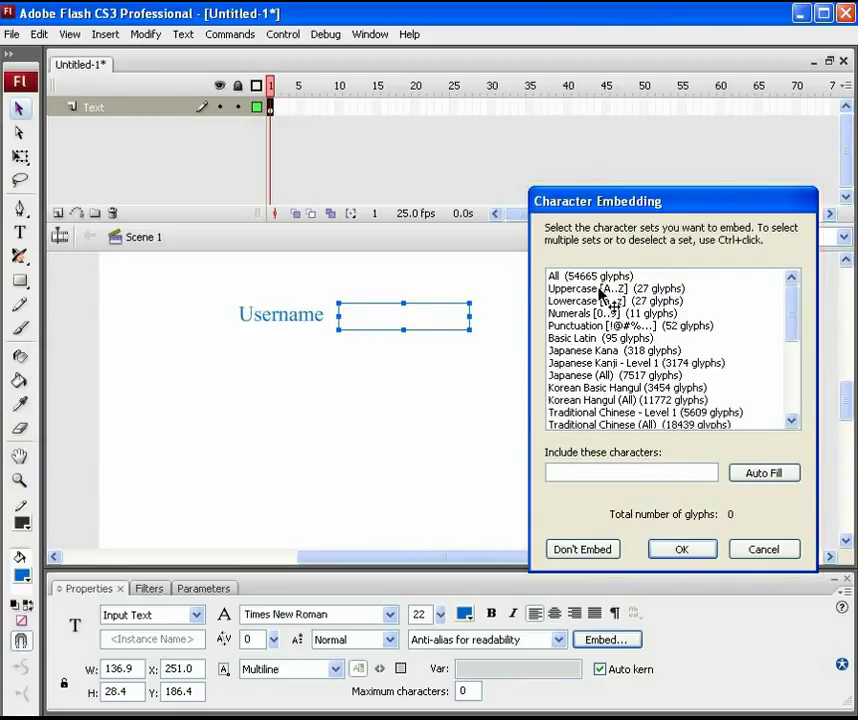
{"action": "left_click", "coordinate": [590, 290]}
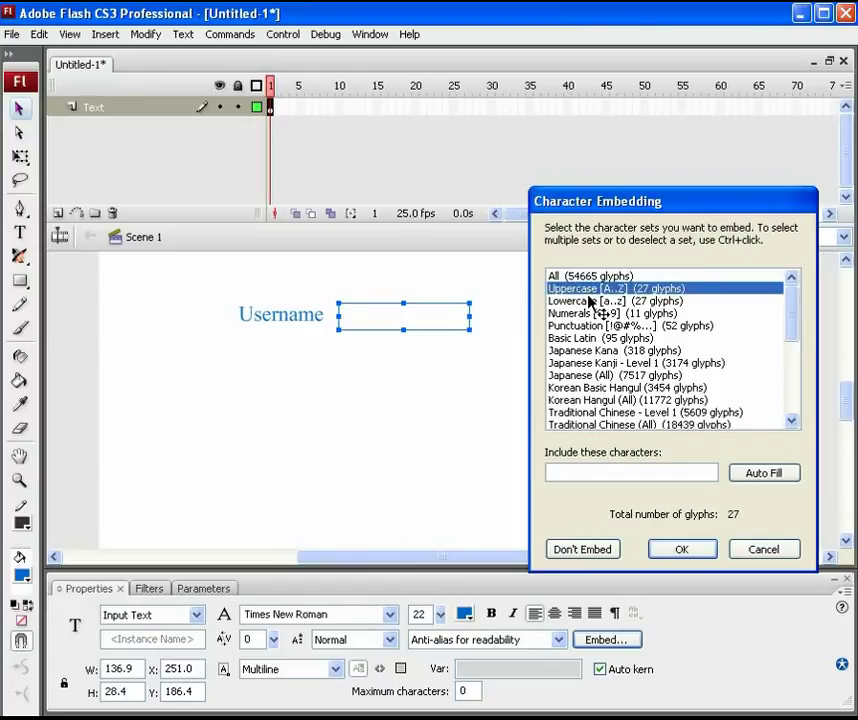
{"action": "left_click", "coordinate": [590, 301], "text": "ctrl"}
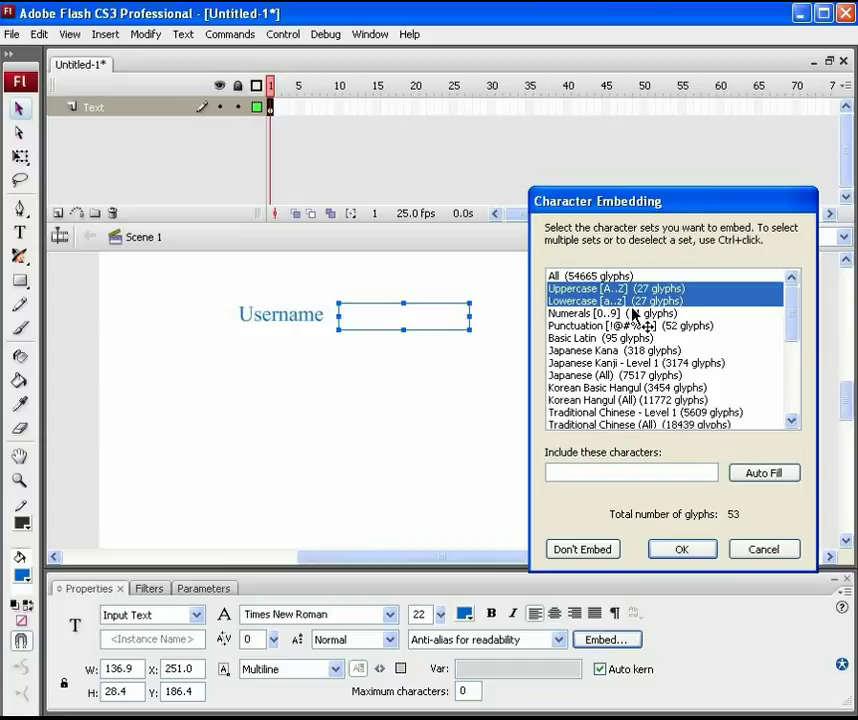
{"action": "left_click", "coordinate": [633, 314], "text": "ctrl"}
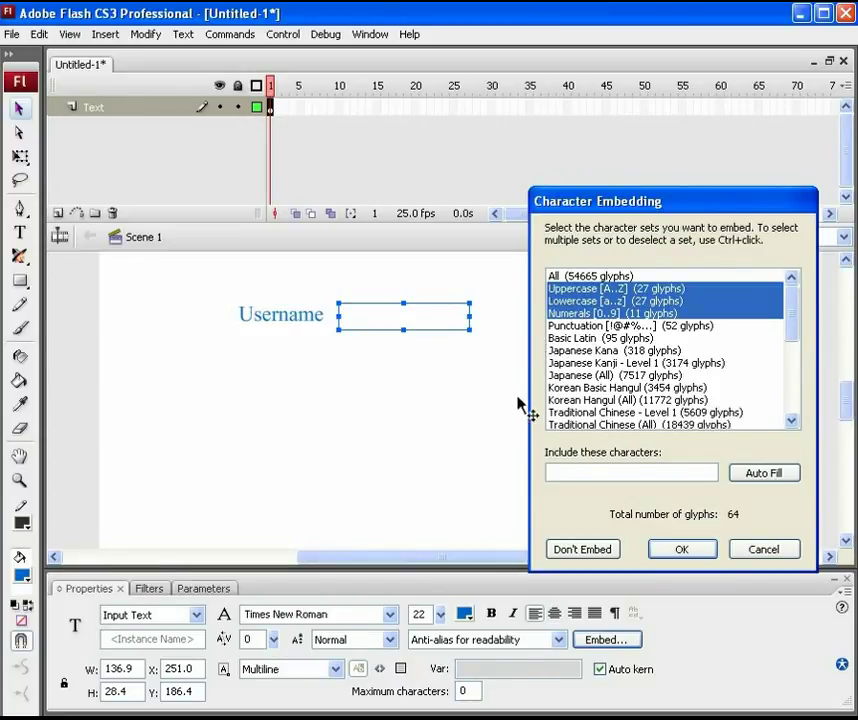
{"action": "left_click", "coordinate": [682, 550]}
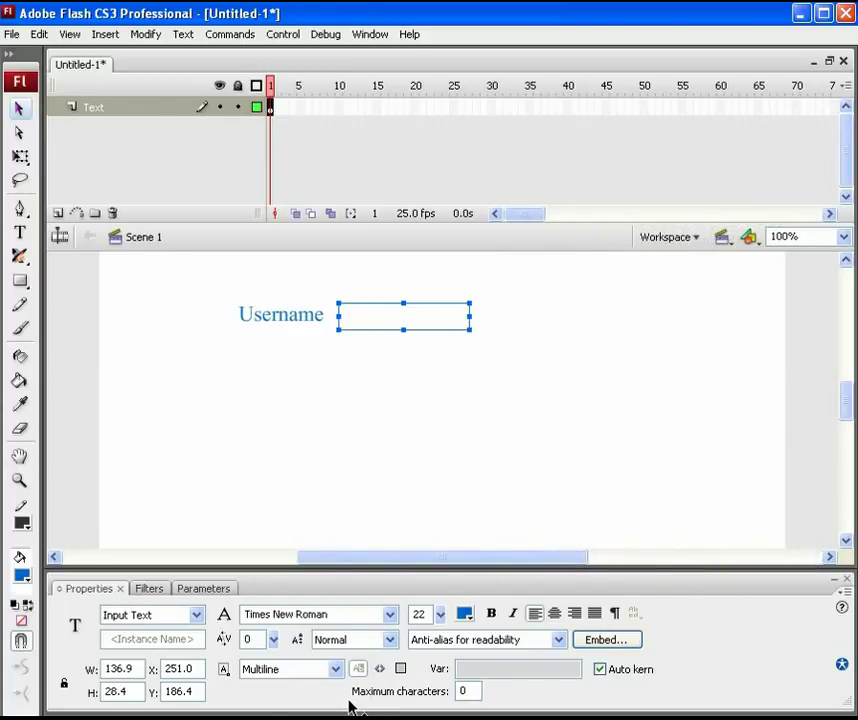
Set the username field to Single line with a visible border, then reselect it
{"action": "left_click", "coordinate": [468, 691]}
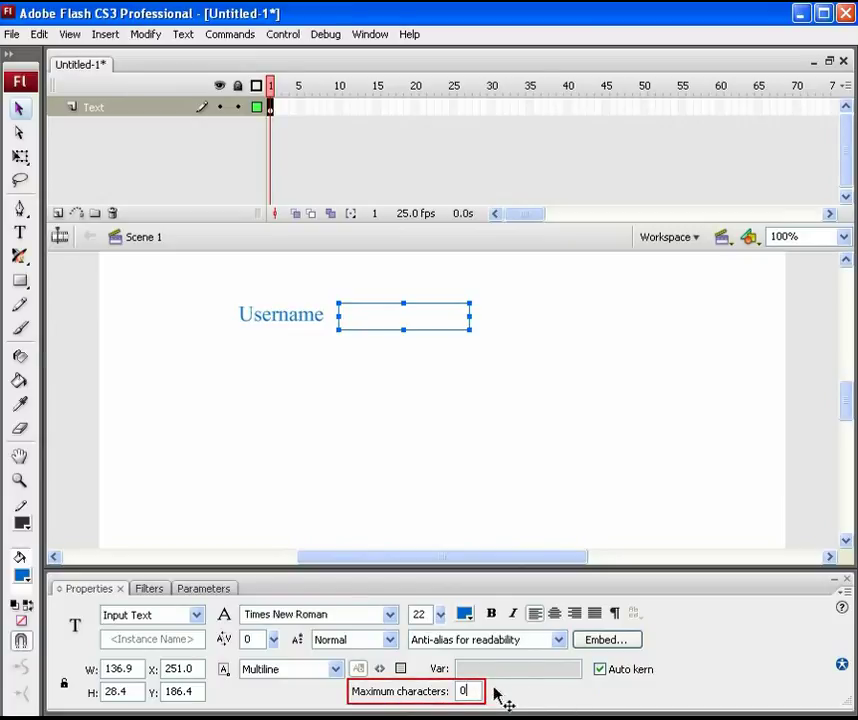
{"action": "double_click", "coordinate": [466, 691]}
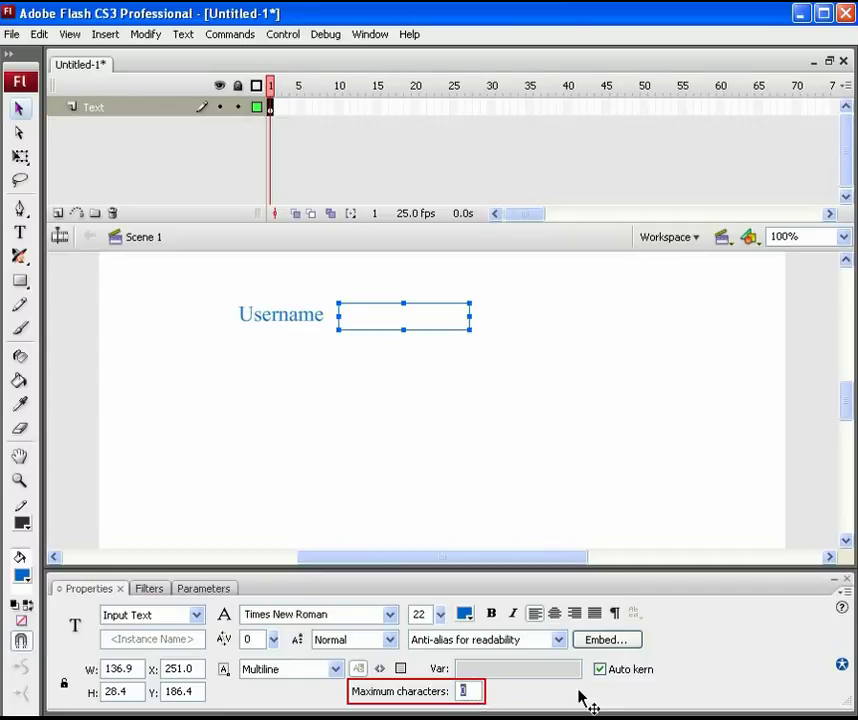
{"action": "type", "text": "2"}
{"action": "type", "text": "0"}
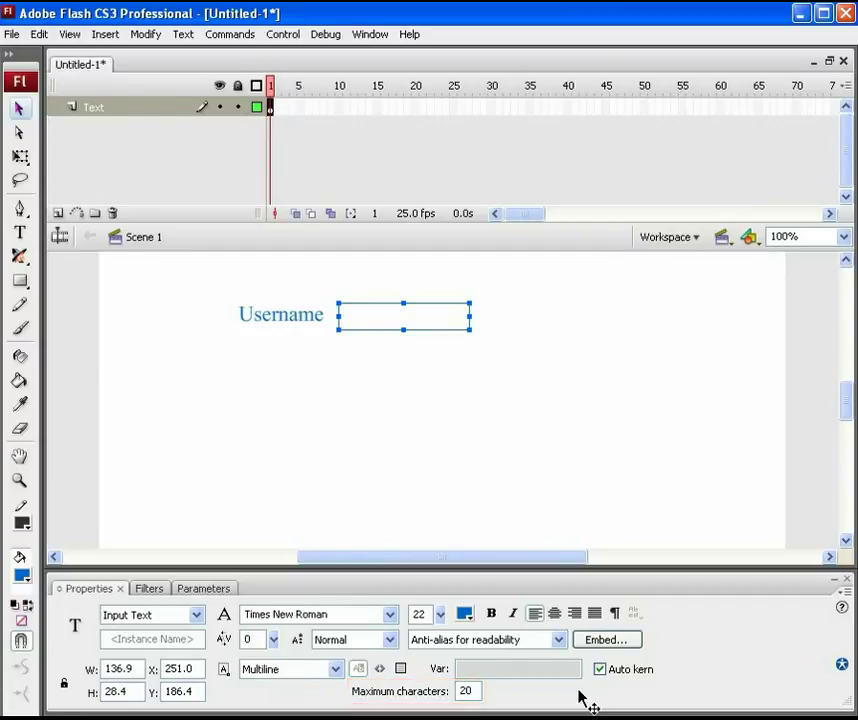
{"action": "left_click", "coordinate": [288, 669]}
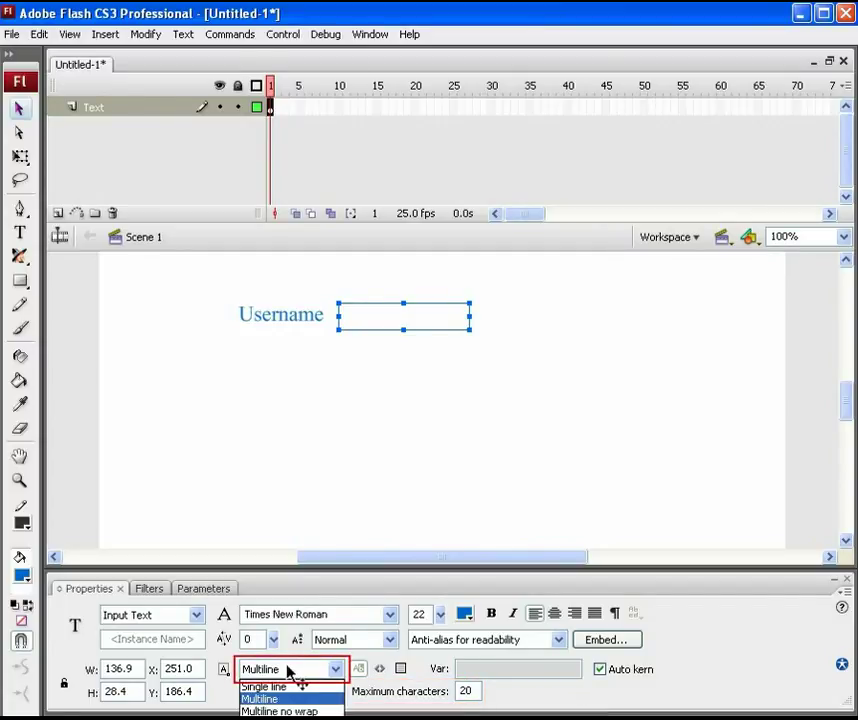
{"action": "left_click", "coordinate": [287, 689]}
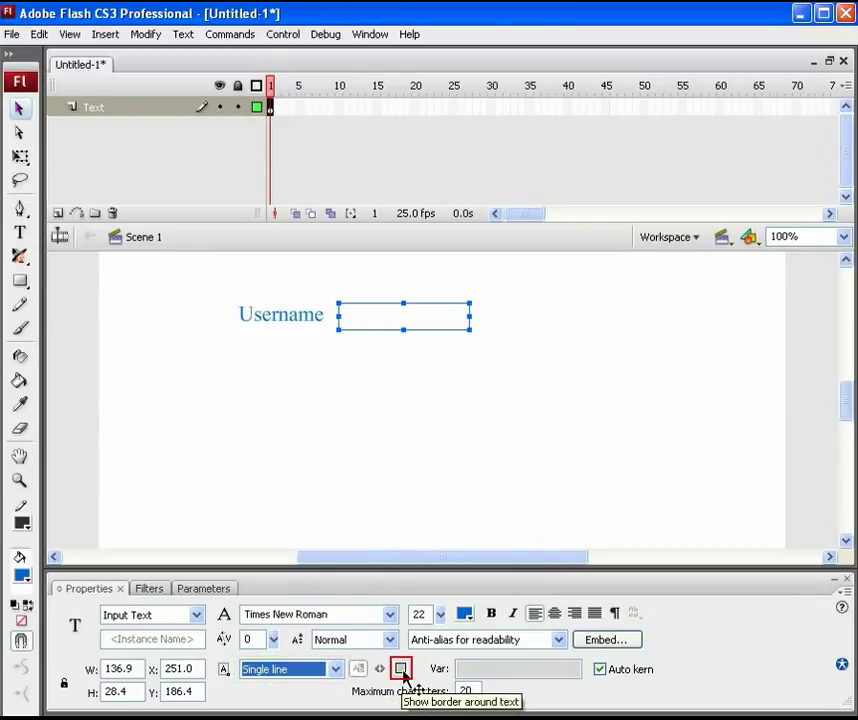
{"action": "left_click", "coordinate": [403, 672]}
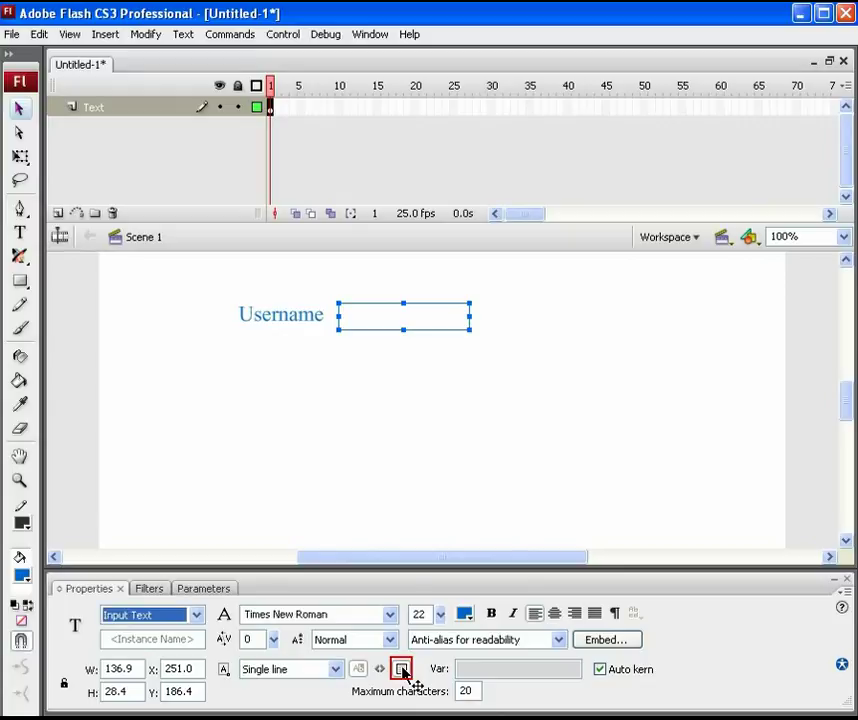
{"action": "left_click", "coordinate": [451, 418]}
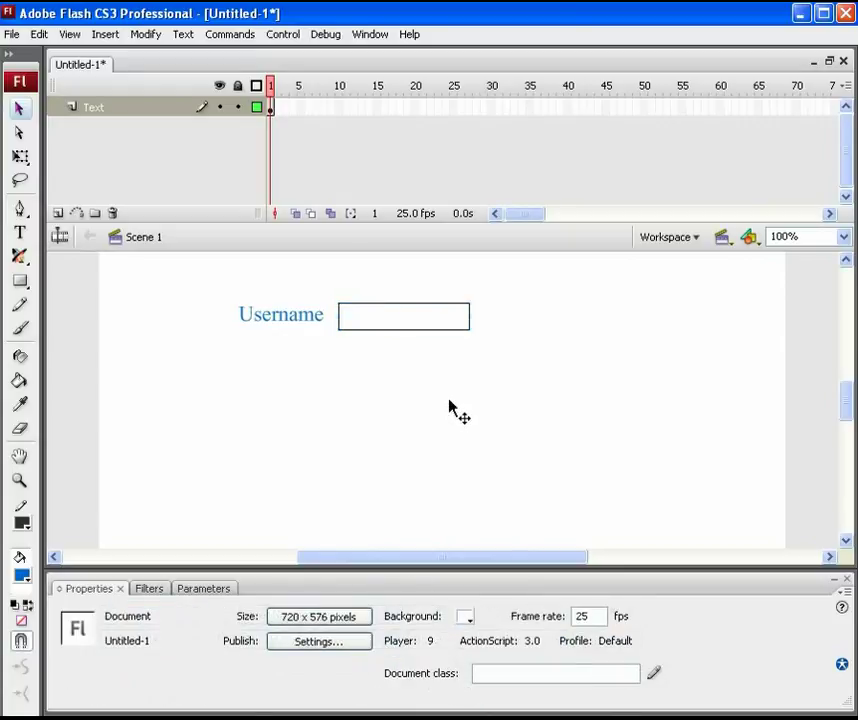
{"action": "left_click", "coordinate": [375, 325]}
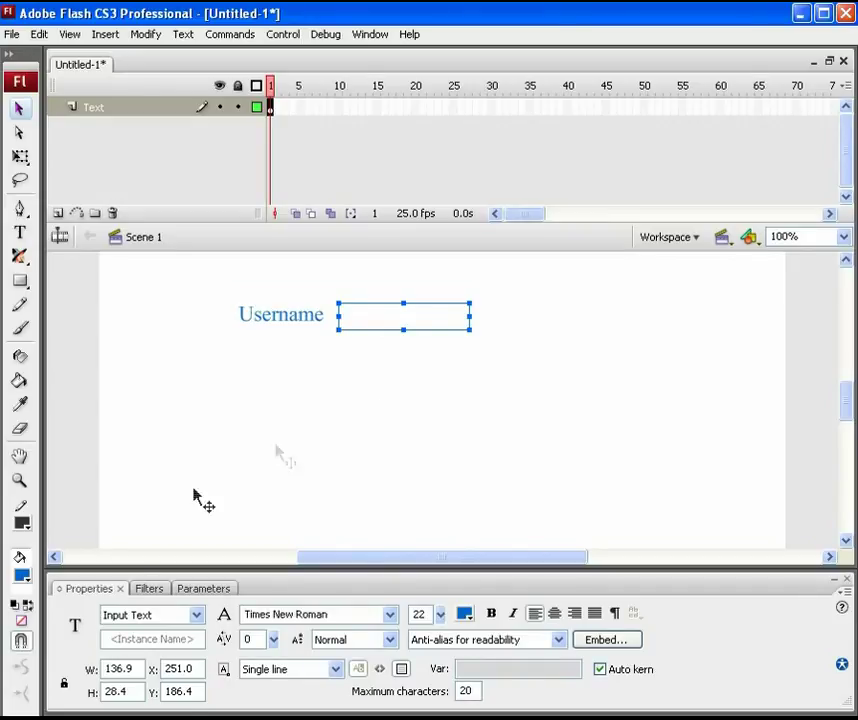
Give the username input field the instance name myInput
{"action": "left_click", "coordinate": [152, 639]}
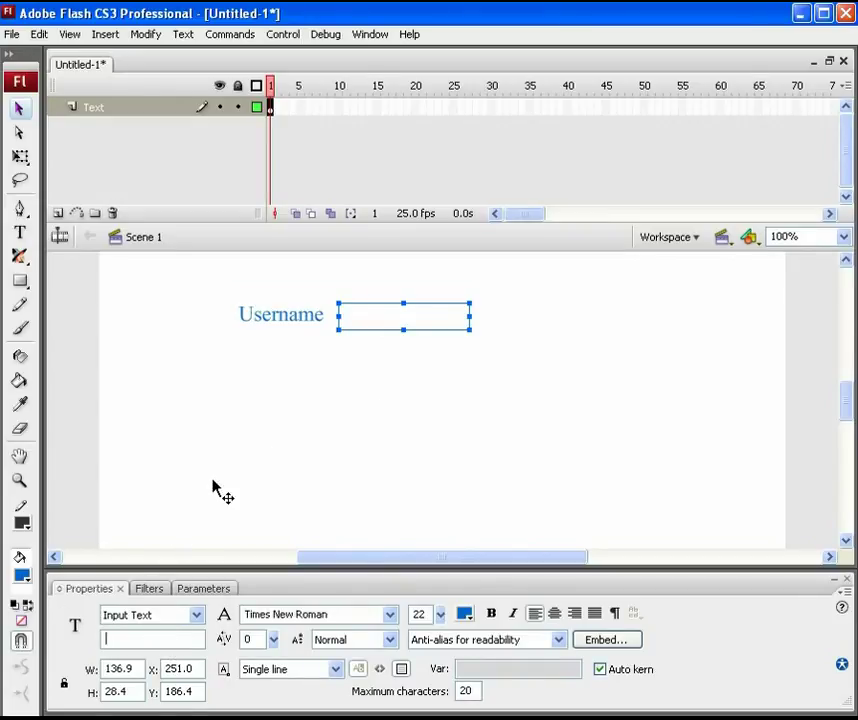
{"action": "type", "text": "my"}
{"action": "type", "text": "Input"}
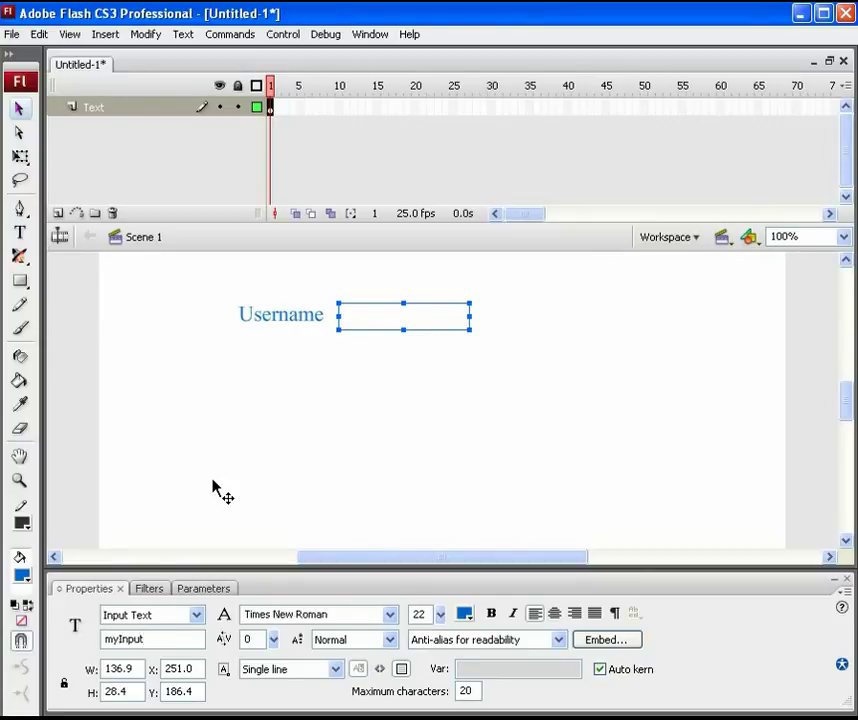
{"action": "left_click", "coordinate": [216, 384]}
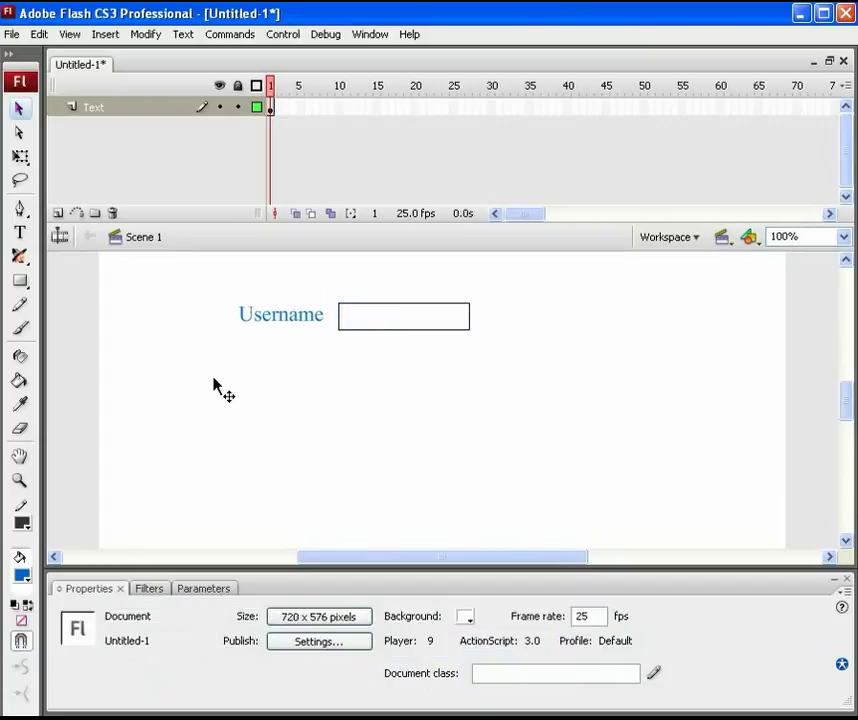
{"action": "left_click", "coordinate": [316, 320]}
Copy the Username label and input field as a second row below the first
{"action": "left_click", "coordinate": [363, 320], "text": "shift"}
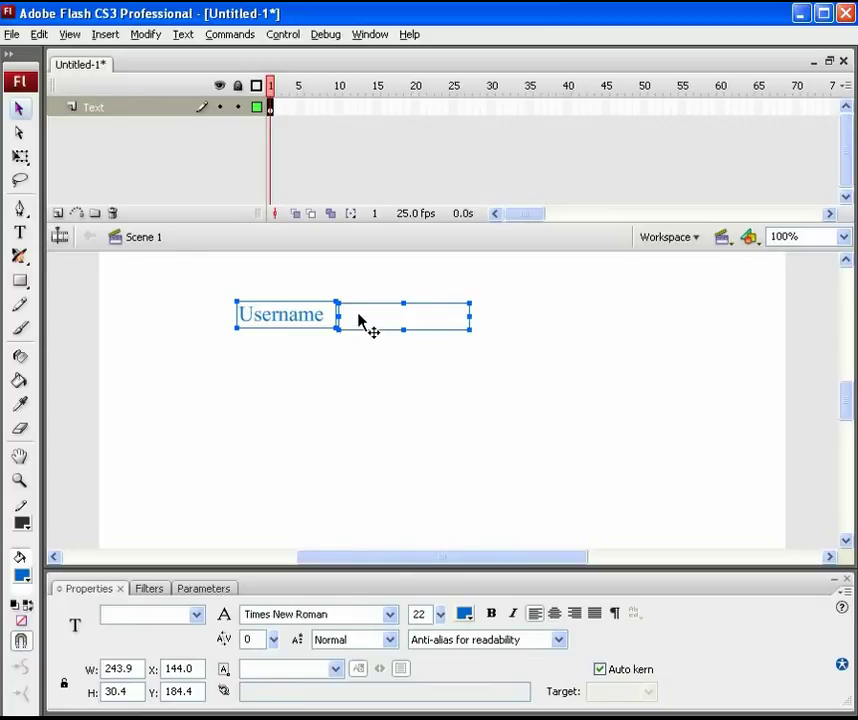
{"action": "left_click_drag", "start_coordinate": [363, 320], "coordinate": [355, 355]}
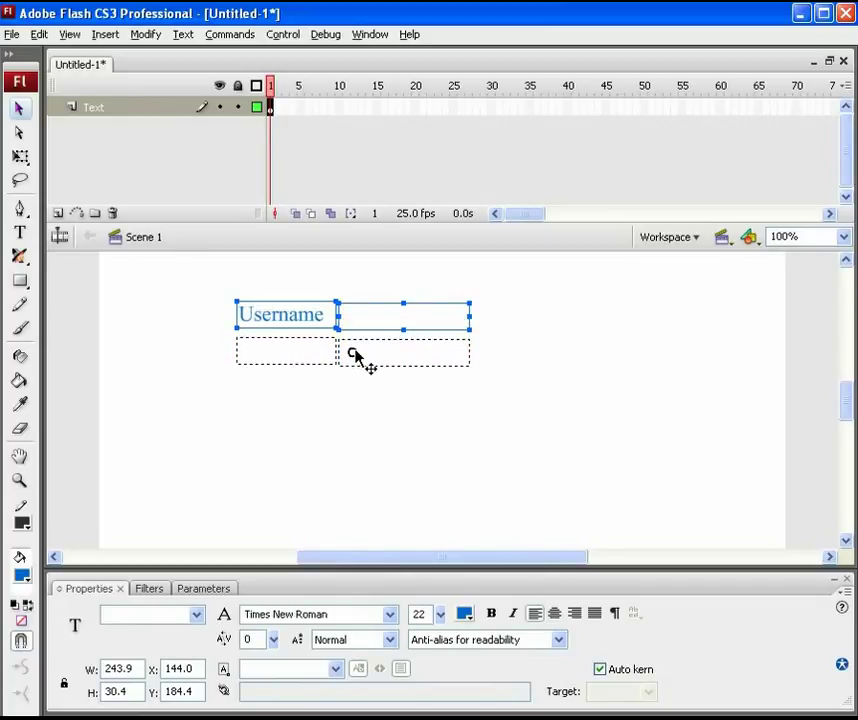
{"action": "left_click_drag", "start_coordinate": [355, 355], "coordinate": [355, 355]}
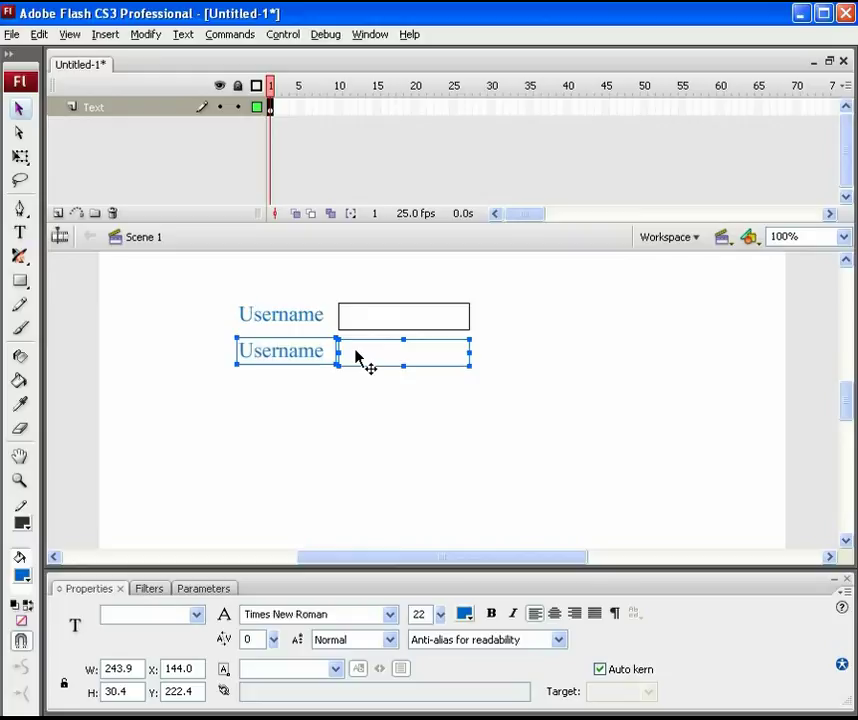
Replace the copied label's text with Password
{"action": "left_click", "coordinate": [320, 410]}
{"action": "double_click", "coordinate": [272, 358]}
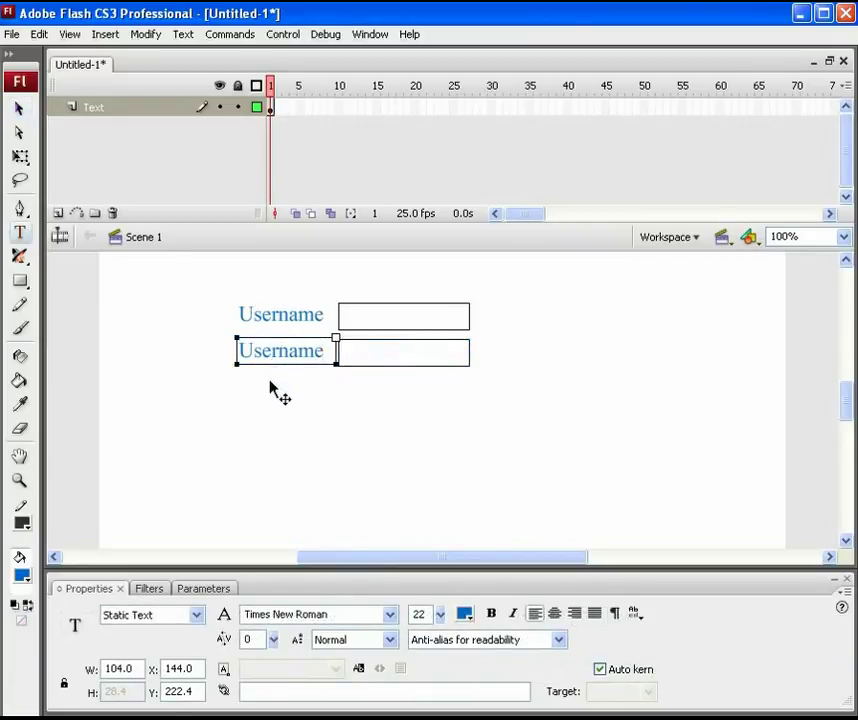
{"action": "key", "text": "ctrl+a"}
{"action": "type", "text": "Pa"}
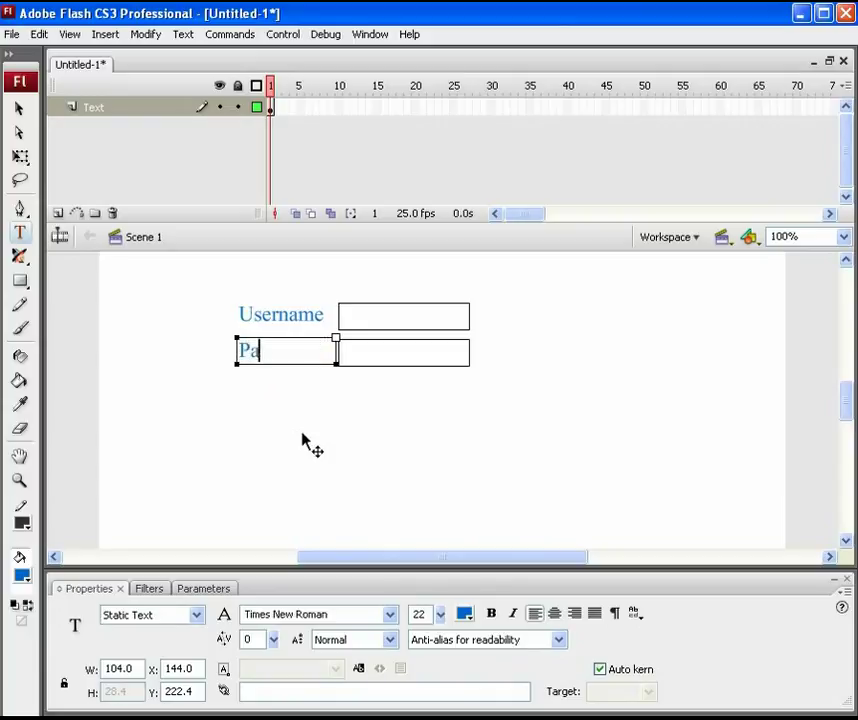
{"action": "type", "text": "ssword"}
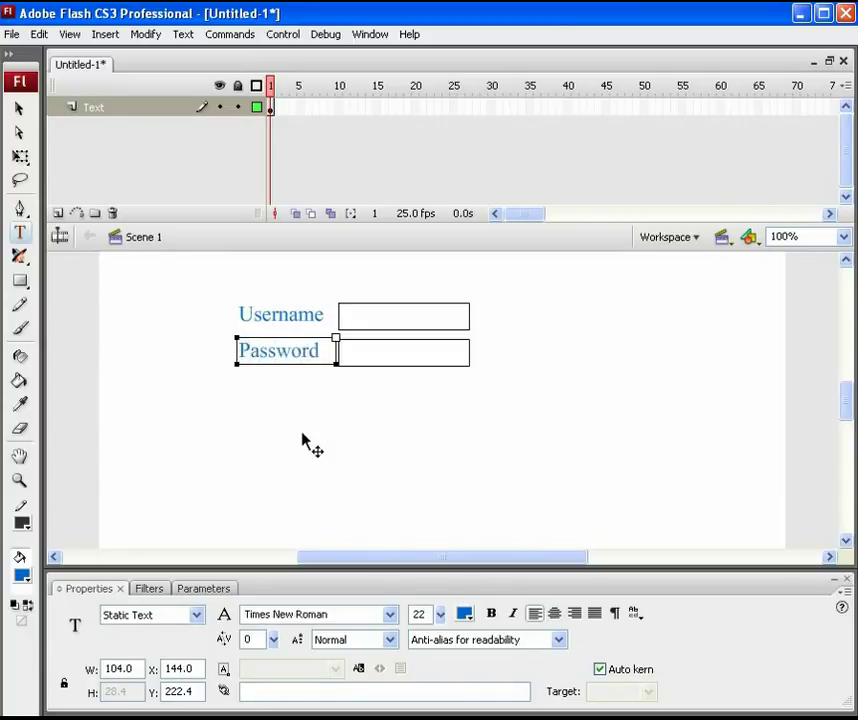
Select the lower input field and change its instance name to myPassword
{"action": "left_click", "coordinate": [24, 110]}
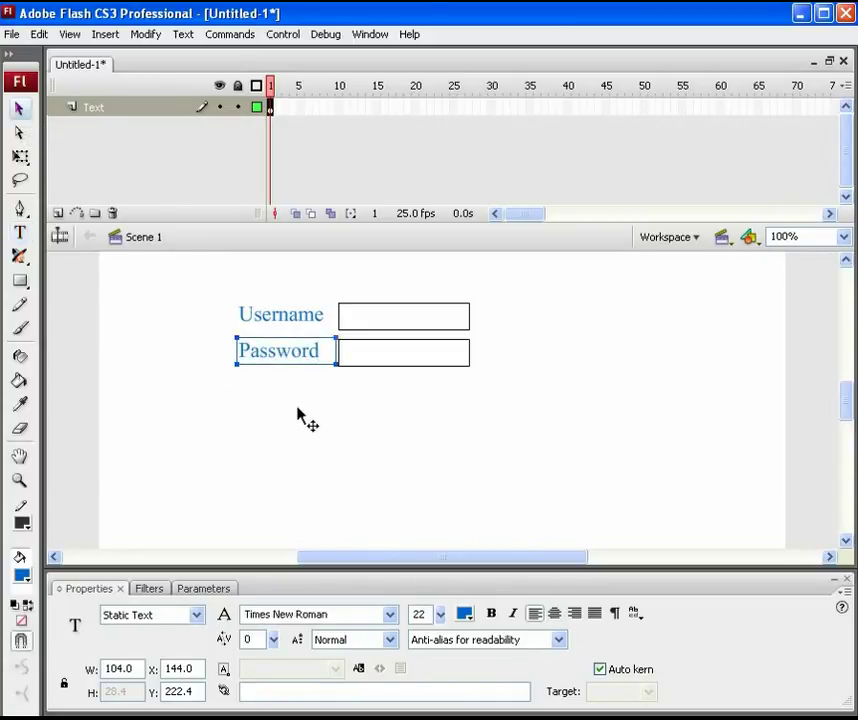
{"action": "left_click", "coordinate": [355, 400]}
{"action": "left_click", "coordinate": [307, 356]}
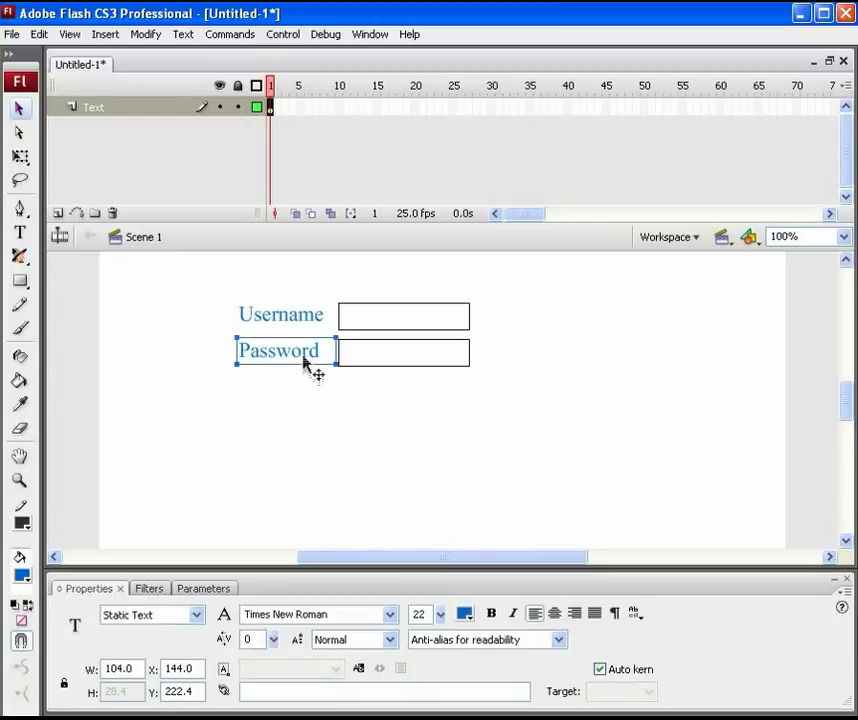
{"action": "left_click", "coordinate": [329, 404]}
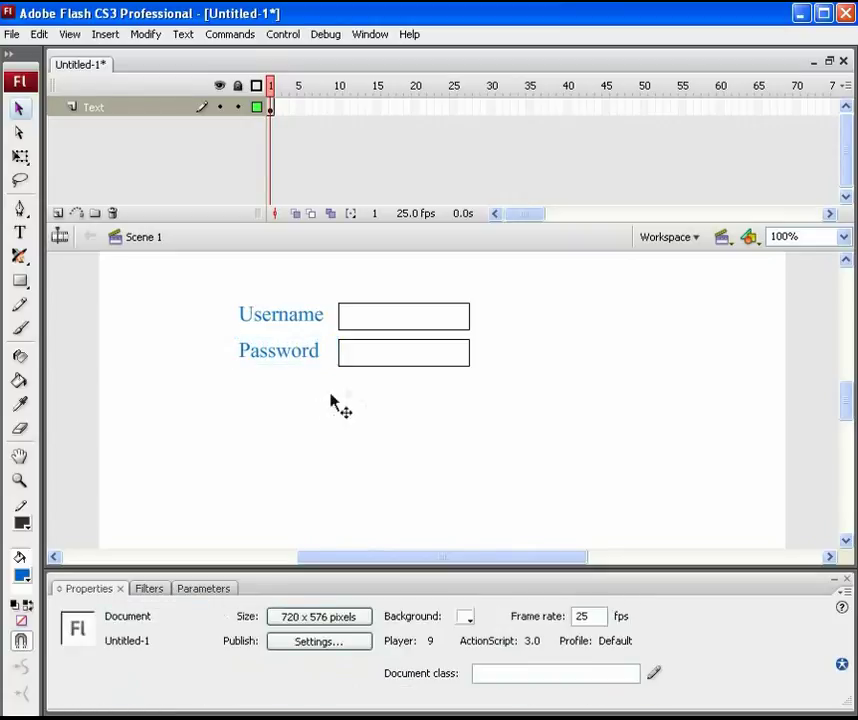
{"action": "left_click", "coordinate": [366, 362]}
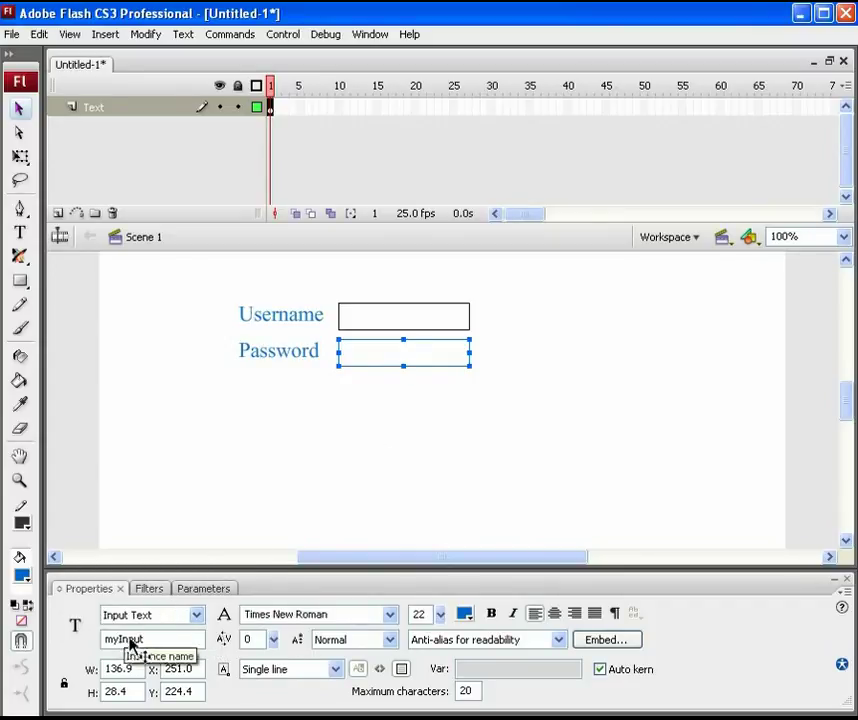
{"action": "left_click_drag", "start_coordinate": [118, 639], "coordinate": [143, 641]}
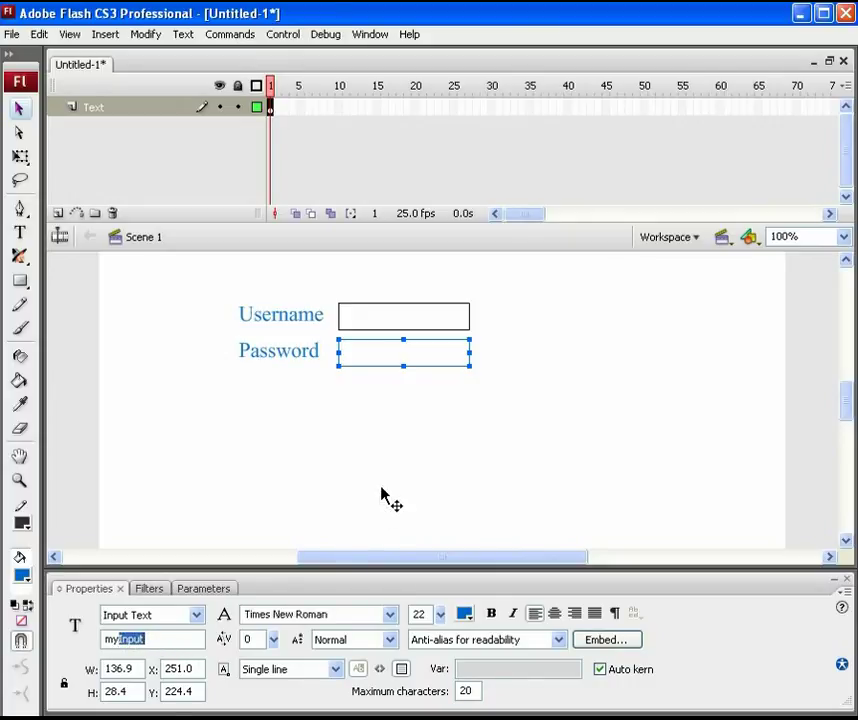
{"action": "type", "text": "Passwor"}
{"action": "type", "text": "d"}
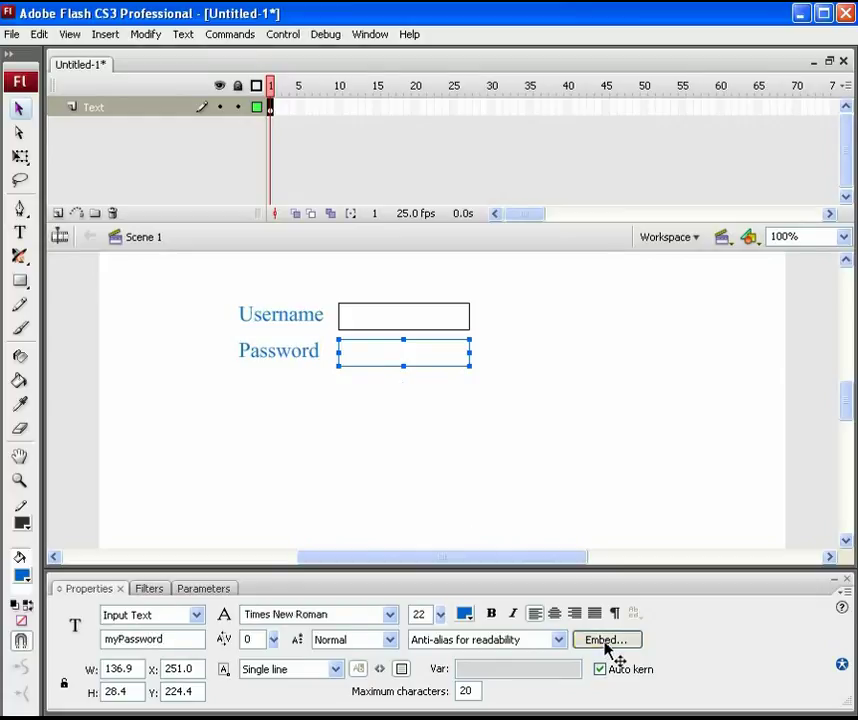
Embed only punctuation characters for the password field
{"action": "left_click", "coordinate": [606, 640]}
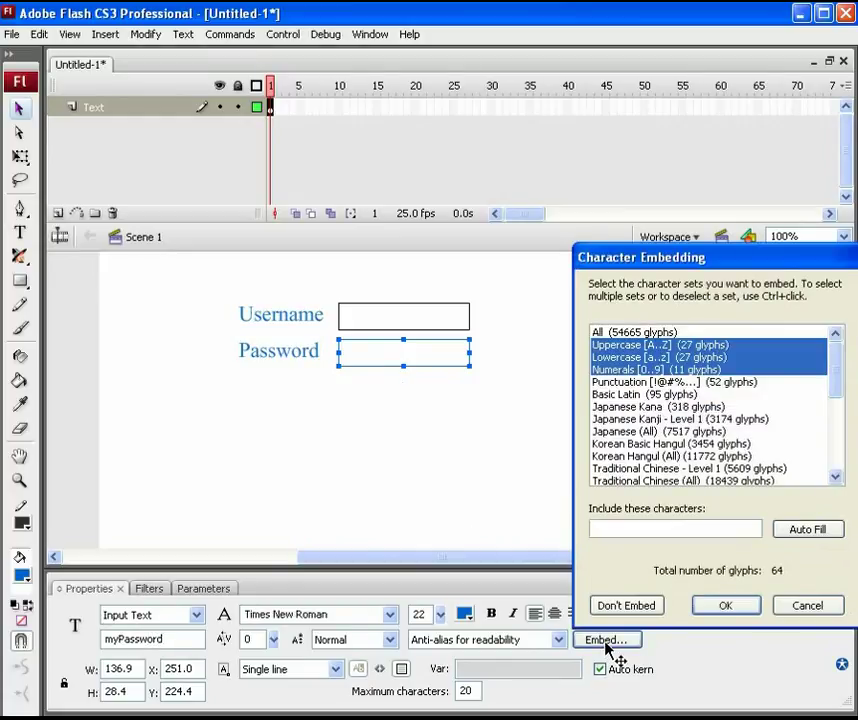
{"action": "left_click", "coordinate": [618, 384]}
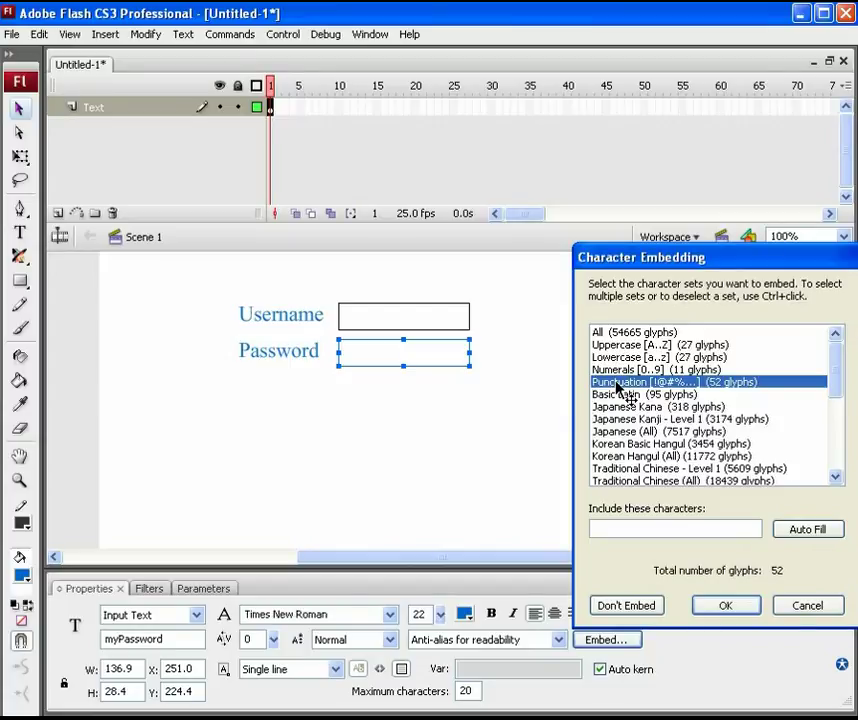
{"action": "left_click", "coordinate": [726, 605]}
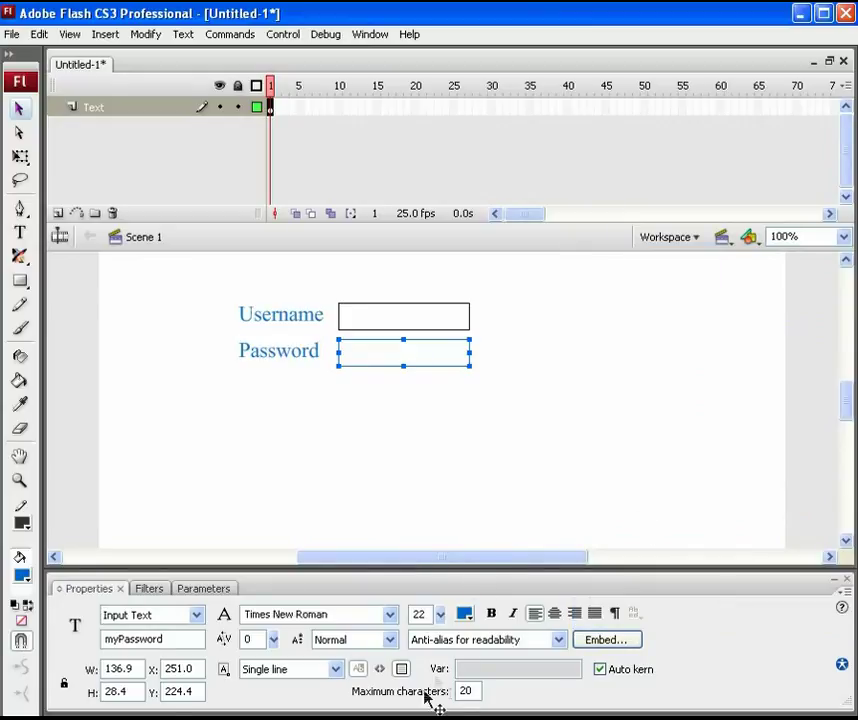
Set the password field's line type to Password so typed characters are masked
{"action": "left_click", "coordinate": [290, 669]}
{"action": "left_click", "coordinate": [270, 716]}
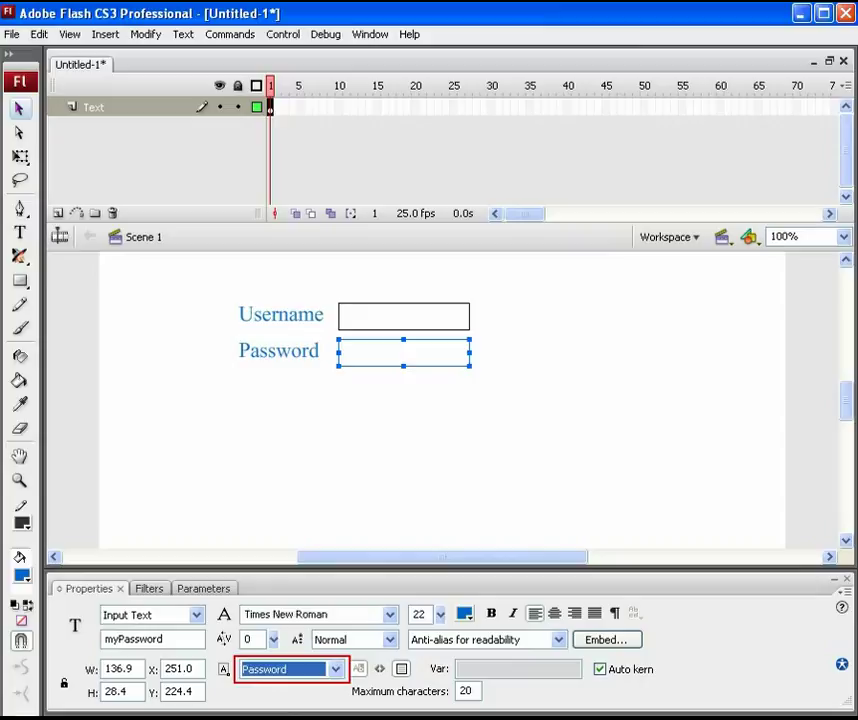
{"action": "left_click", "coordinate": [383, 406]}
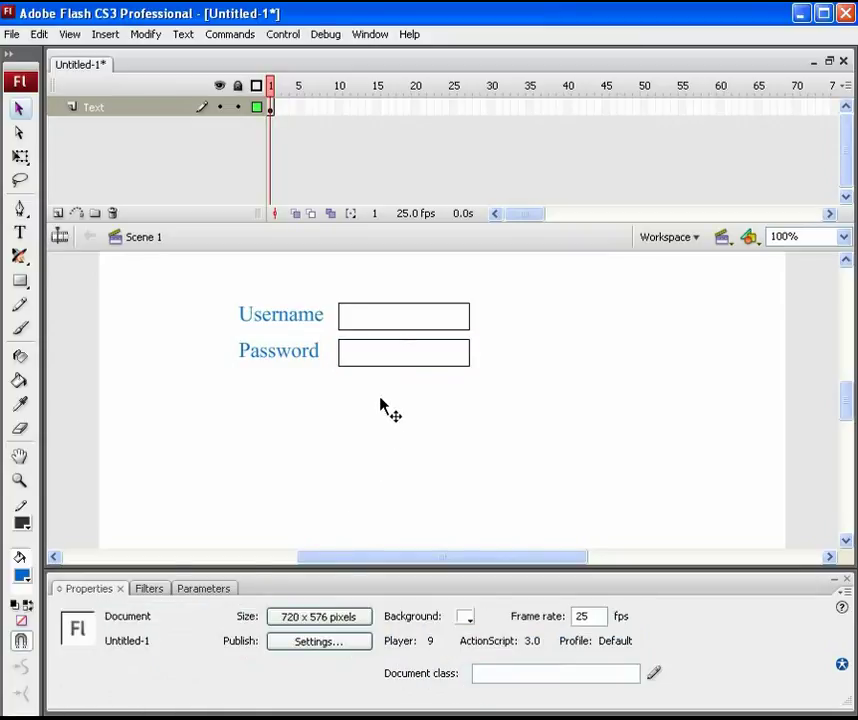
Save the document as Login and test-play it, typing username dsad and a masked password
{"action": "key", "text": "ctrl+s"}
{"action": "type", "text": "Login"}
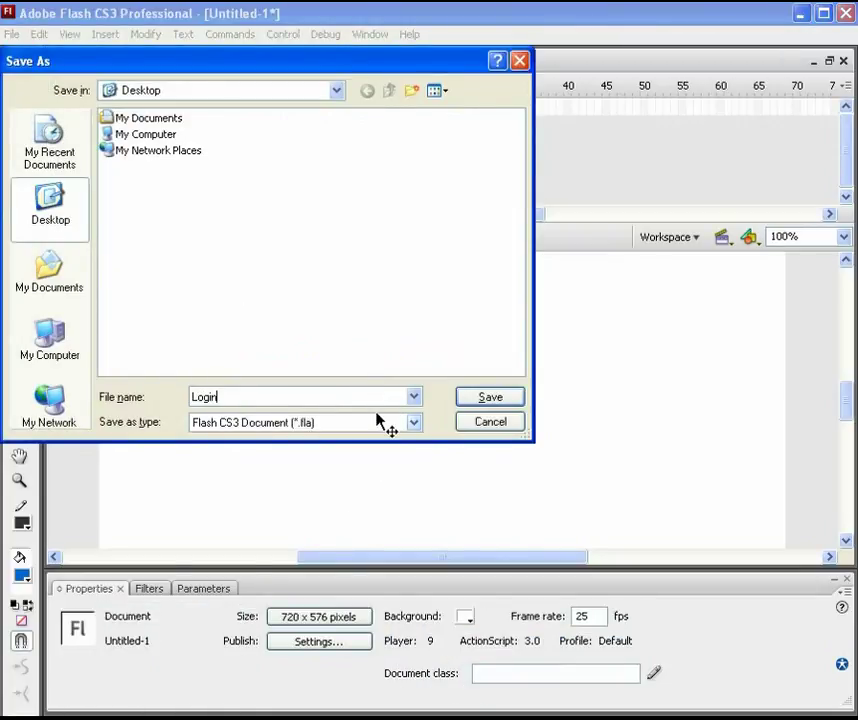
{"action": "left_click", "coordinate": [490, 397]}
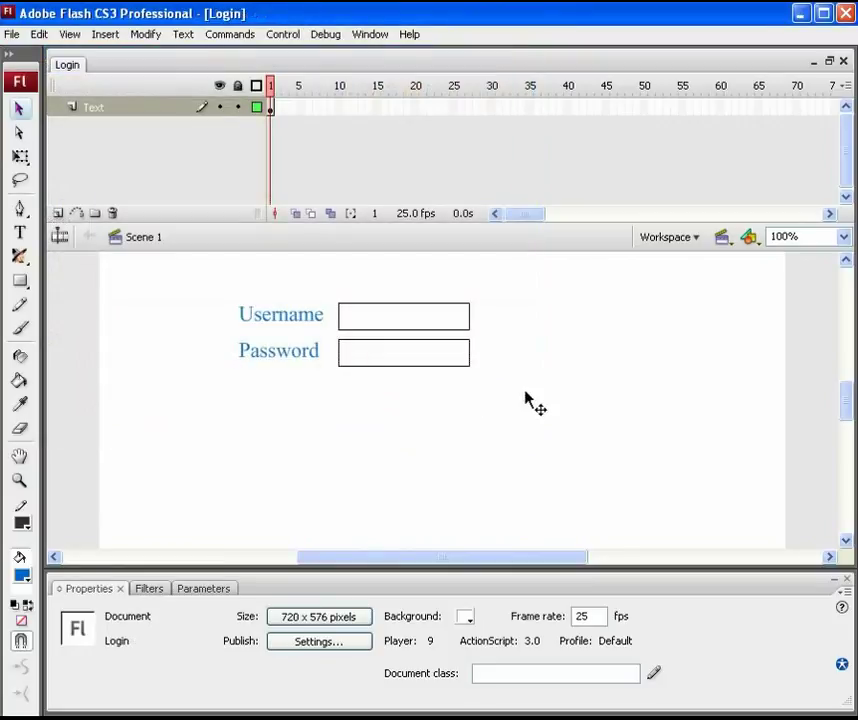
{"action": "key", "text": "ctrl+Return"}
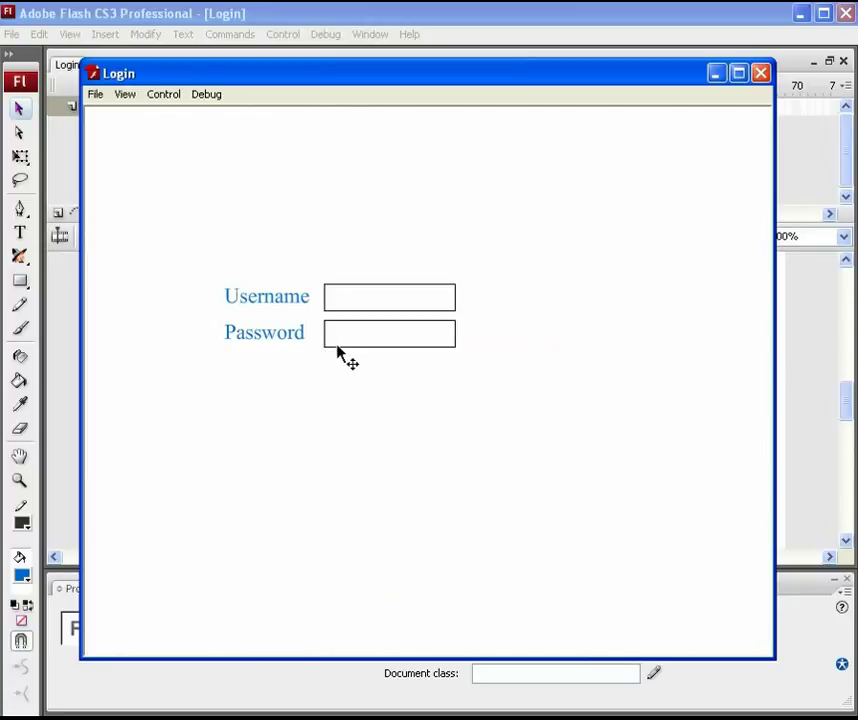
{"action": "left_click", "coordinate": [368, 300]}
{"action": "type", "text": "dsad"}
{"action": "type", "text": "asdfasd"}
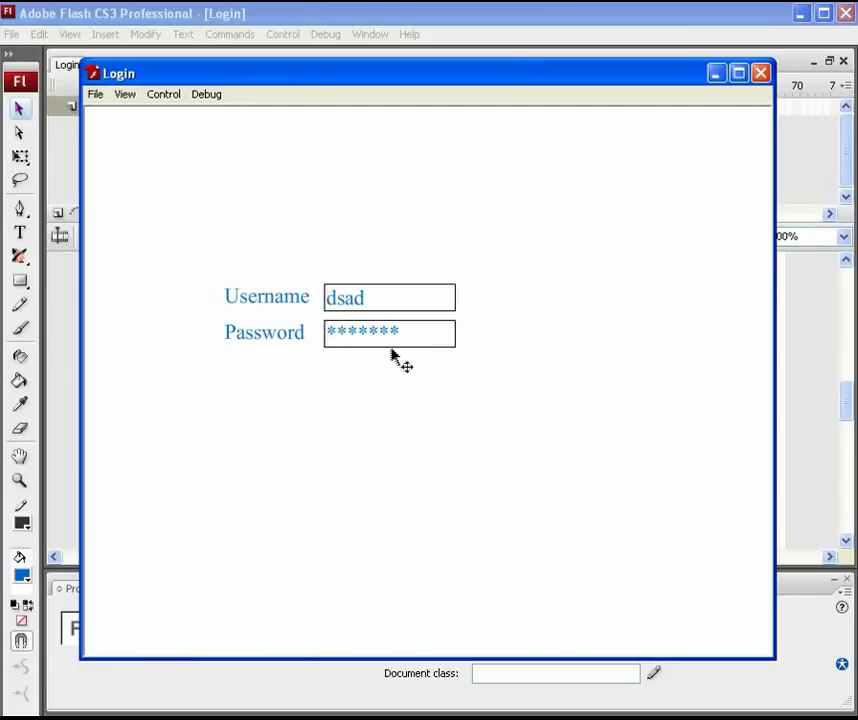
Drag a Button component from the Components panel onto the stage below the password field
{"action": "left_click", "coordinate": [762, 75]}
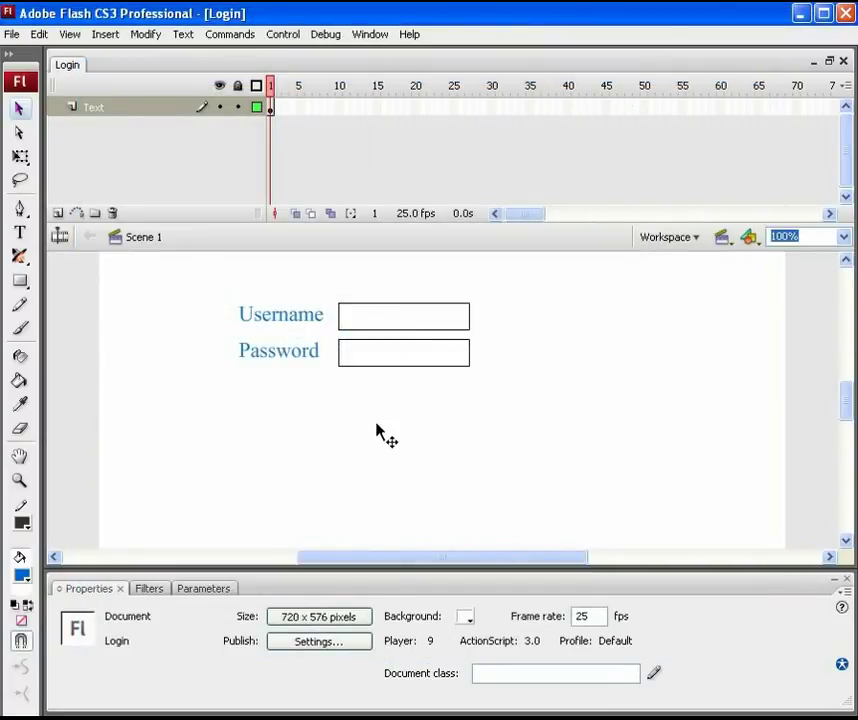
{"action": "key", "text": "ctrl+F7"}
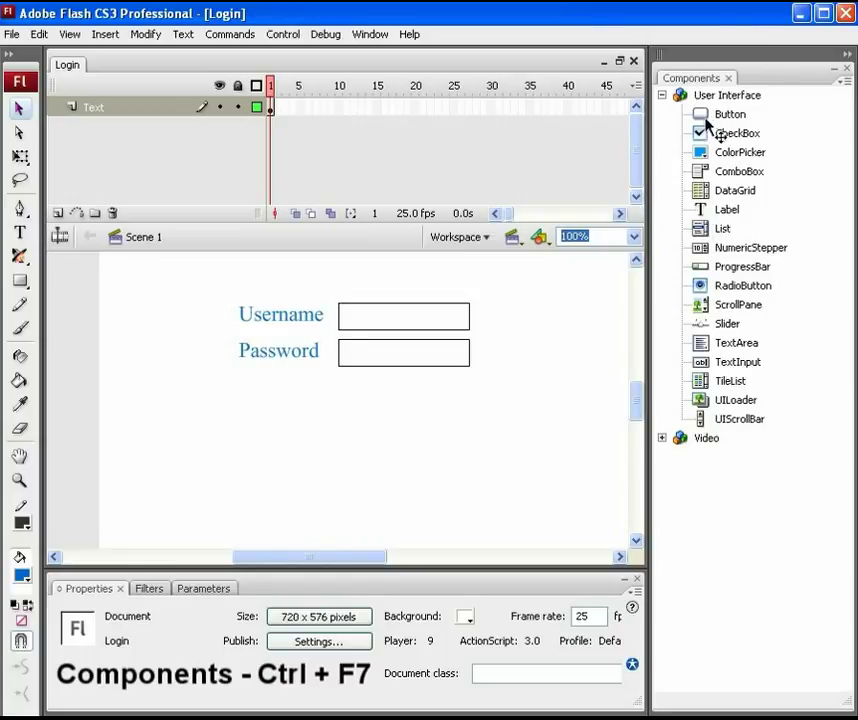
{"action": "mouse_move", "coordinate": [729, 113]}
{"action": "left_mouse_down"}
{"action": "mouse_move", "coordinate": [583, 292]}
{"action": "mouse_move", "coordinate": [360, 408]}
{"action": "mouse_move", "coordinate": [430, 408]}
{"action": "left_mouse_up"}
{"action": "left_click", "coordinate": [445, 440]}
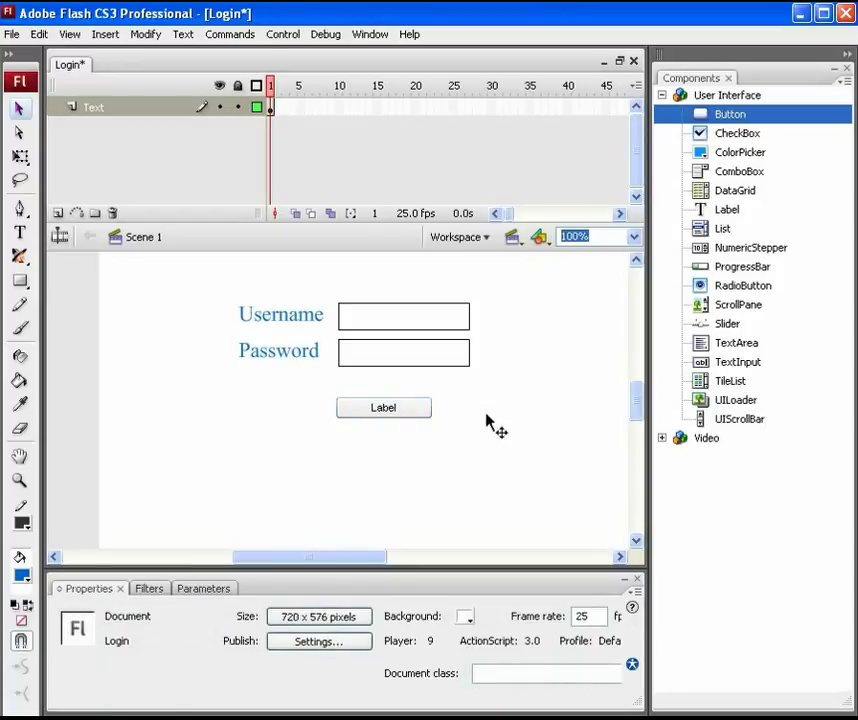
Set the button's label to Submit in the Component Inspector and name its instance submit_btn
{"action": "key", "text": "shift+F7"}
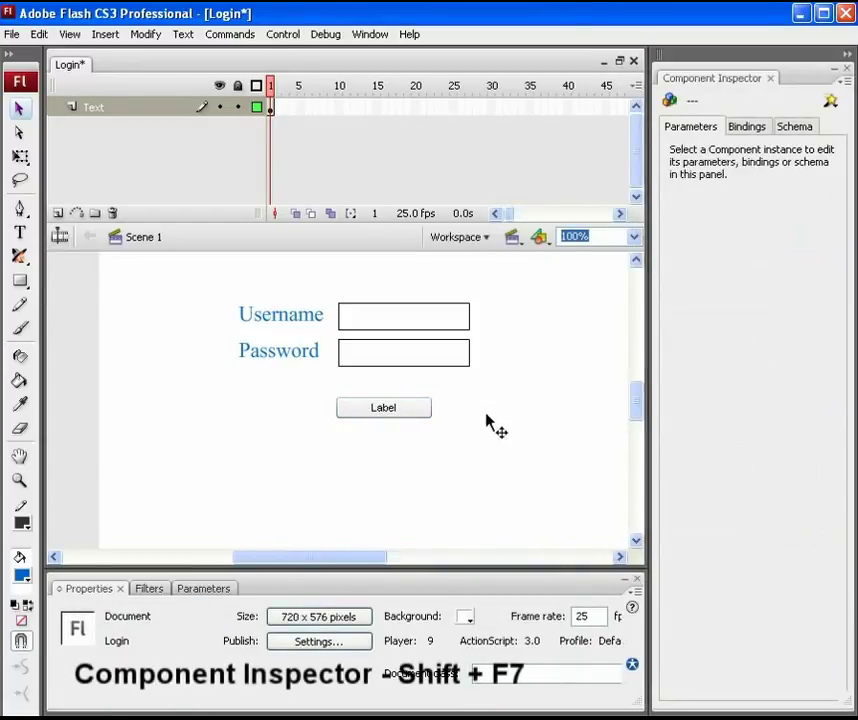
{"action": "left_click", "coordinate": [418, 408]}
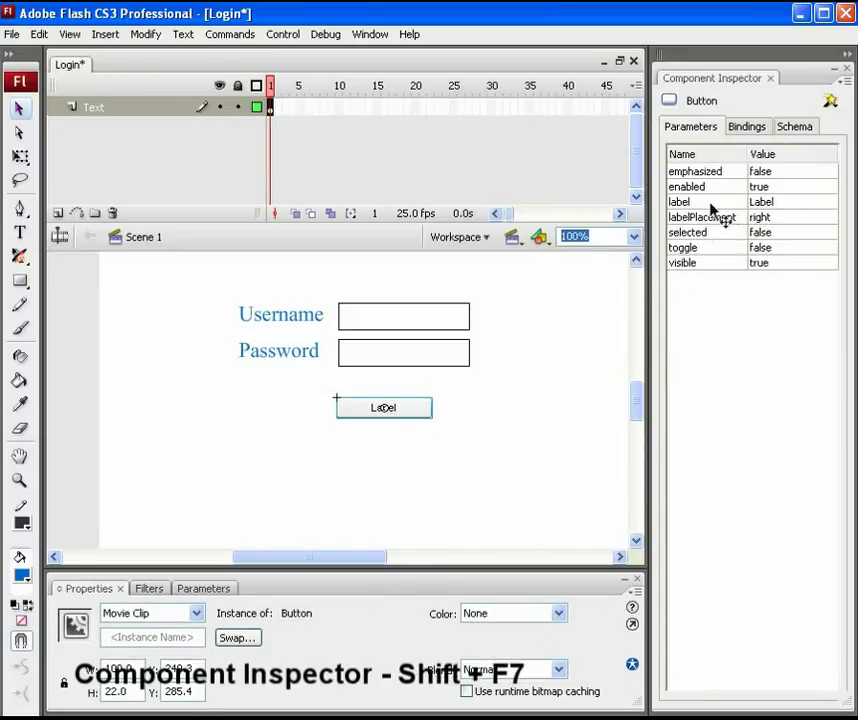
{"action": "double_click", "coordinate": [762, 201]}
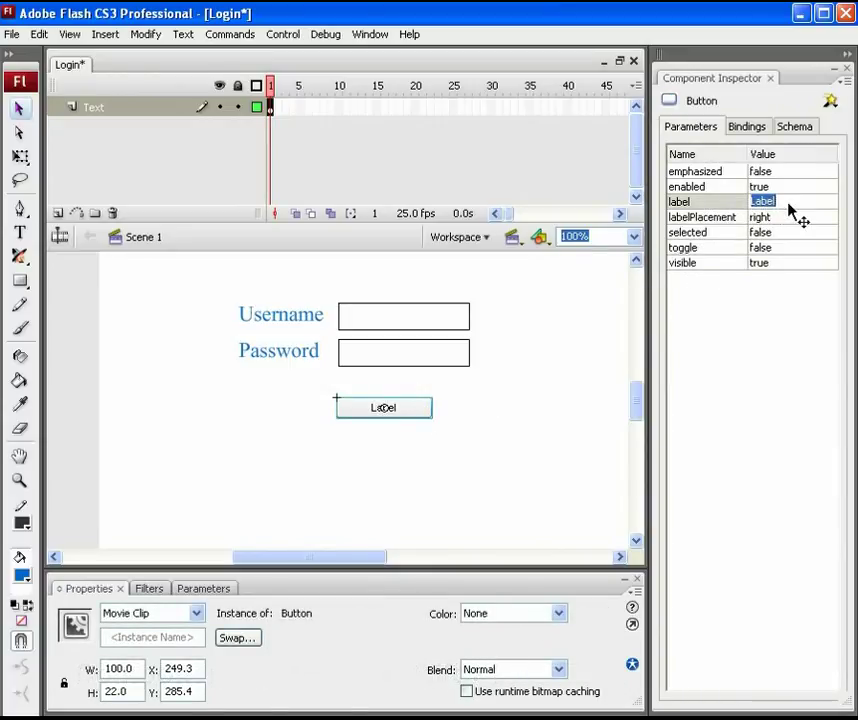
{"action": "type", "text": "Submit"}
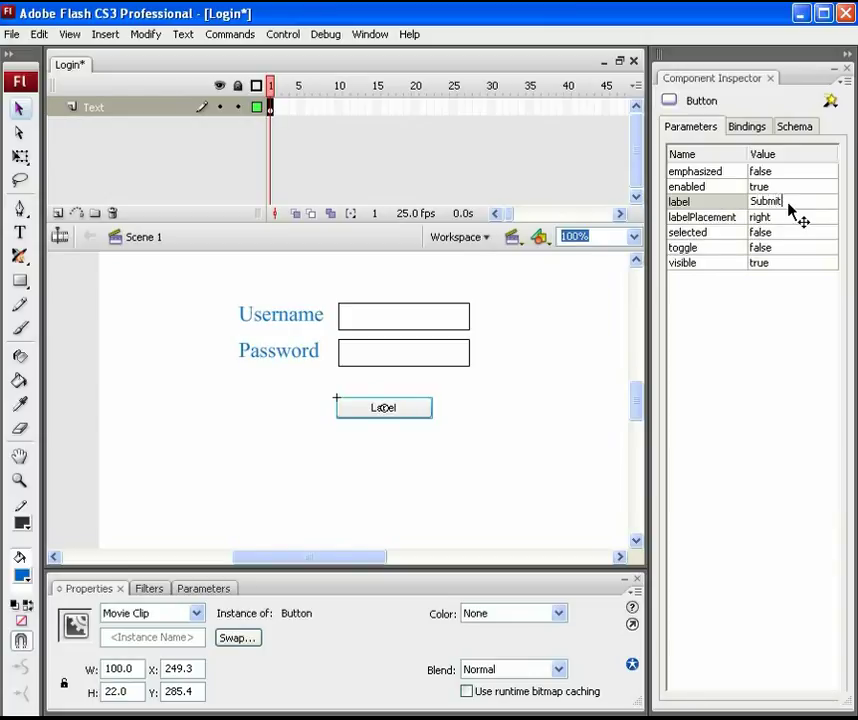
{"action": "left_click", "coordinate": [510, 415]}
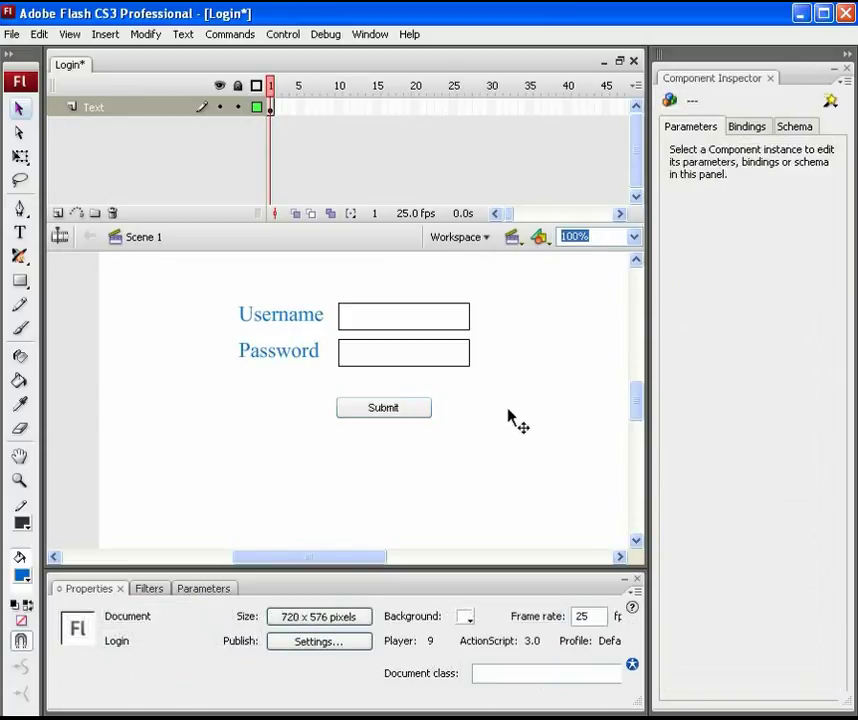
{"action": "key", "text": "shift+F7"}
{"action": "left_click", "coordinate": [400, 408]}
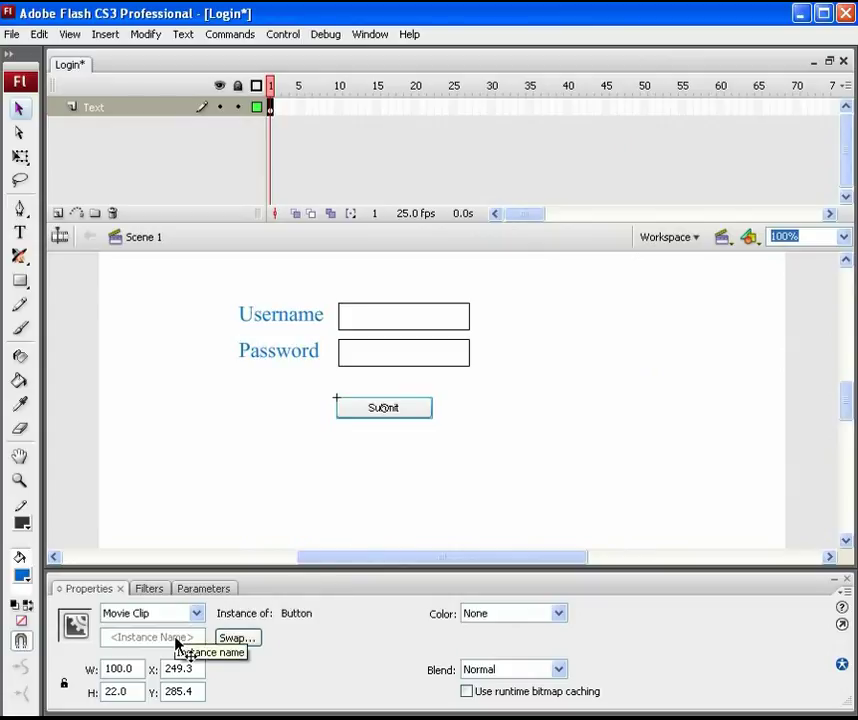
{"action": "left_click", "coordinate": [150, 637]}
{"action": "type", "text": "submi"}
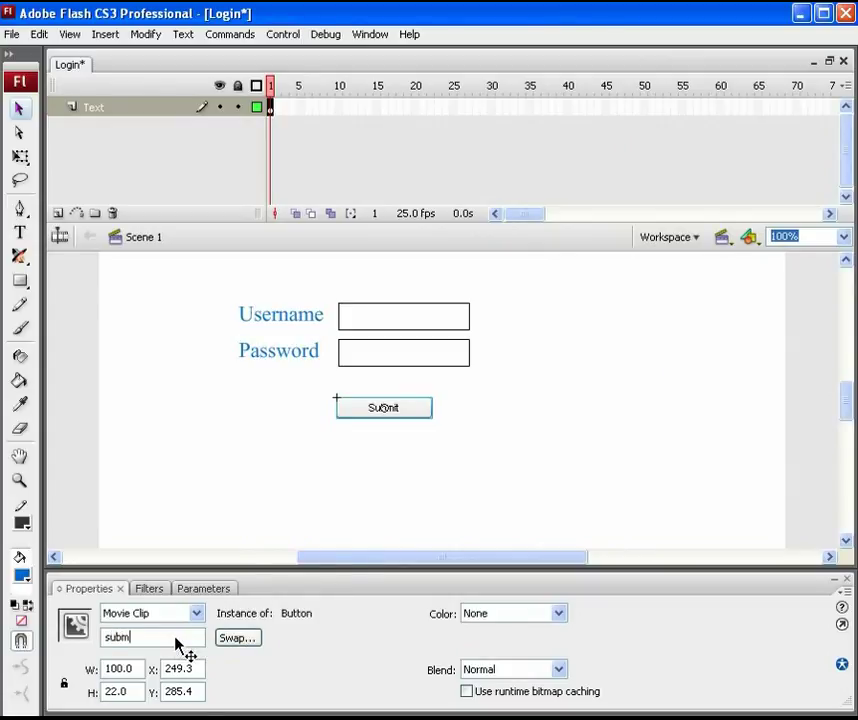
{"action": "type", "text": "t_bt"}
{"action": "type", "text": "n"}
Save, then add static text 'Invalid Username or Password' just below the password field
{"action": "left_click", "coordinate": [453, 455]}
{"action": "key", "text": "ctrl+s"}
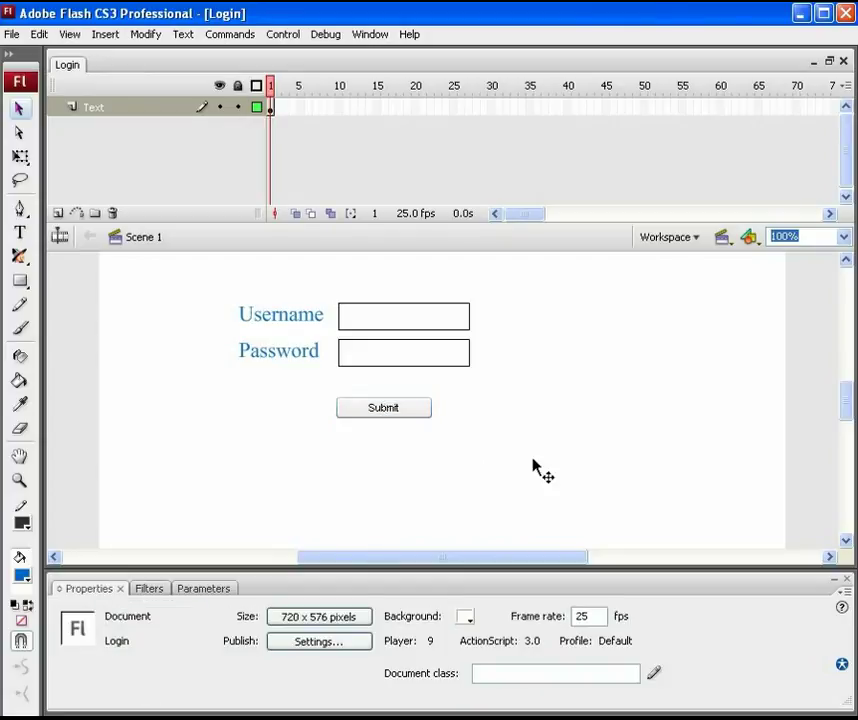
{"action": "left_click", "coordinate": [20, 232]}
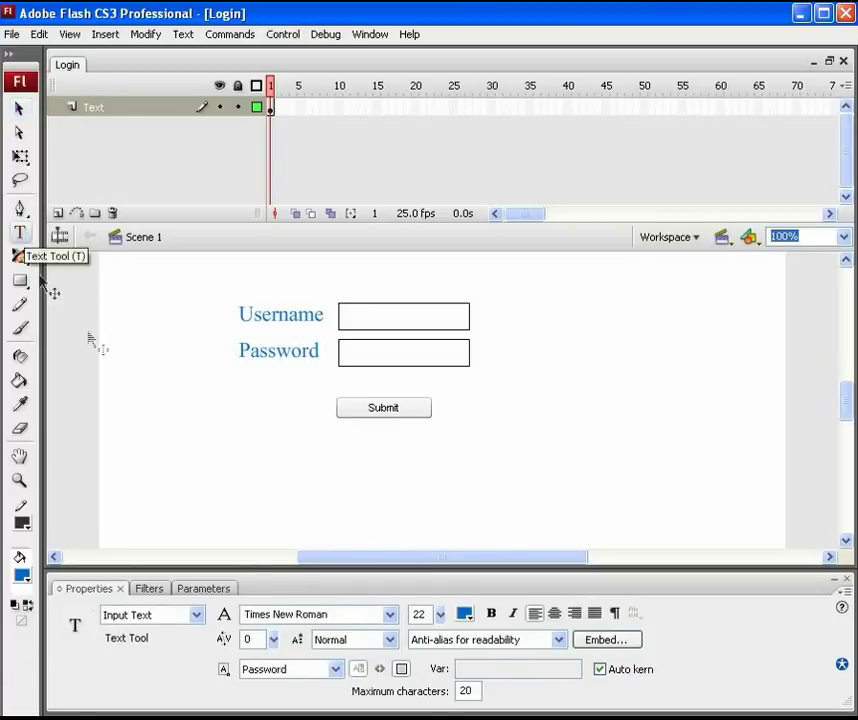
{"action": "left_click", "coordinate": [196, 615]}
{"action": "left_click", "coordinate": [130, 628]}
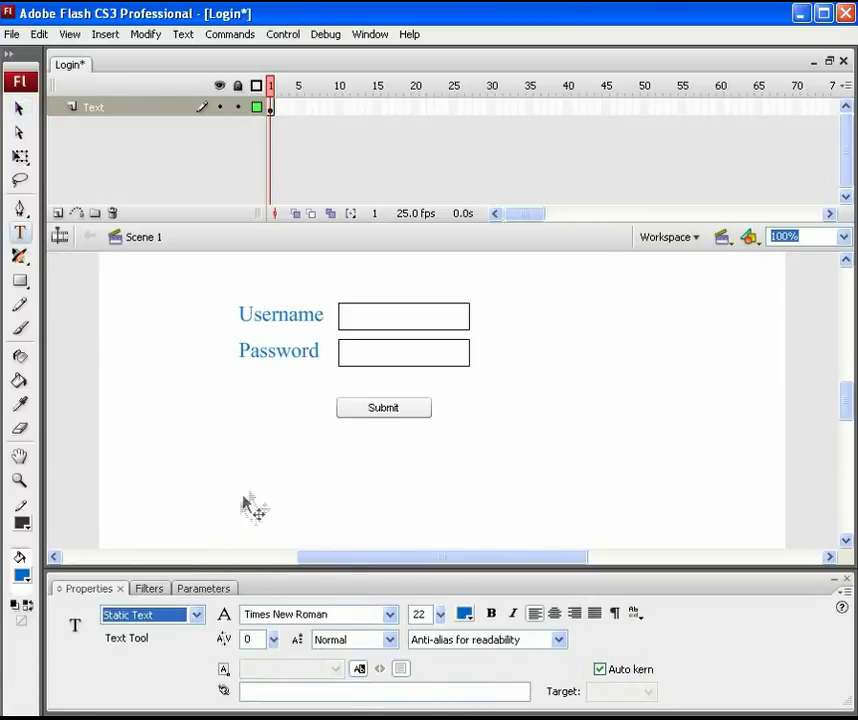
{"action": "left_click", "coordinate": [345, 372]}
{"action": "type", "text": "In"}
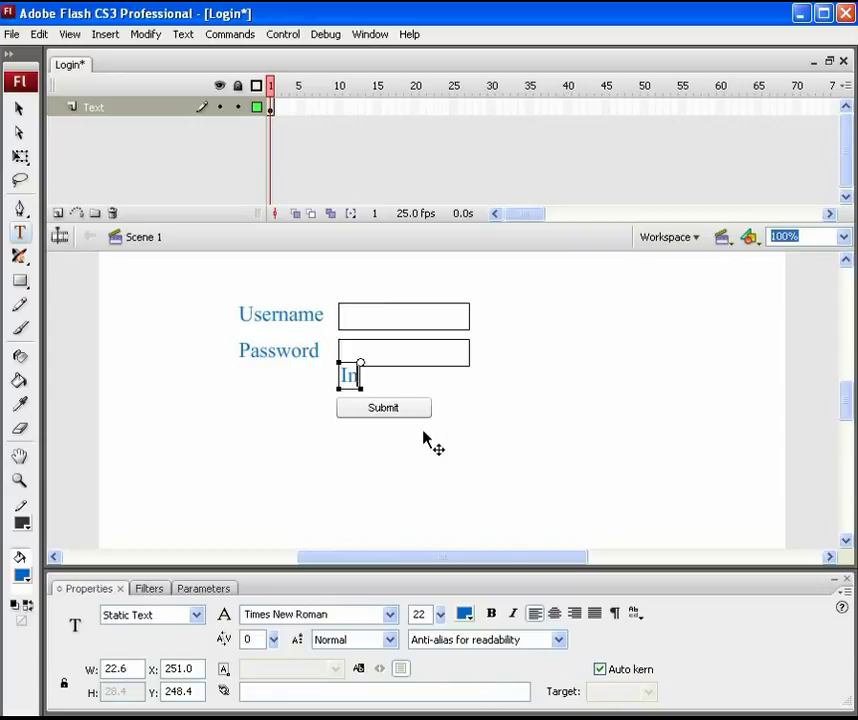
{"action": "type", "text": "valid Us"}
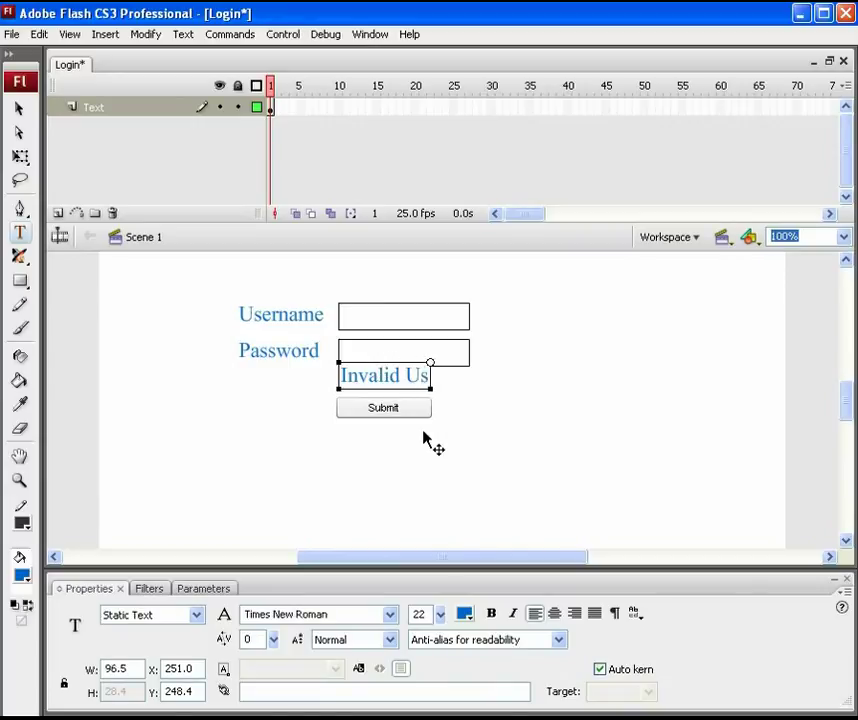
{"action": "type", "text": "ername or"}
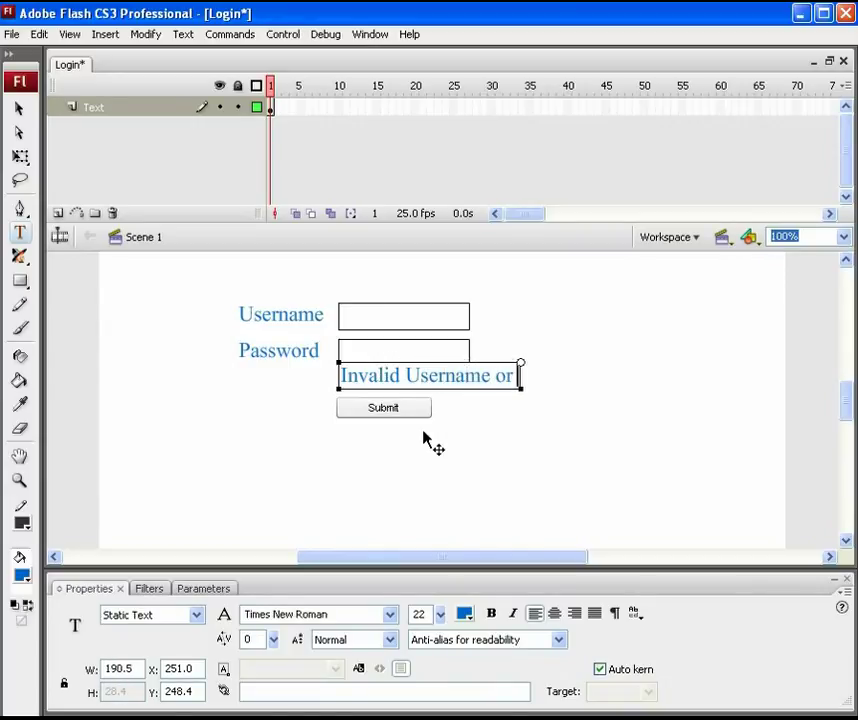
{"action": "type", "text": " Password"}
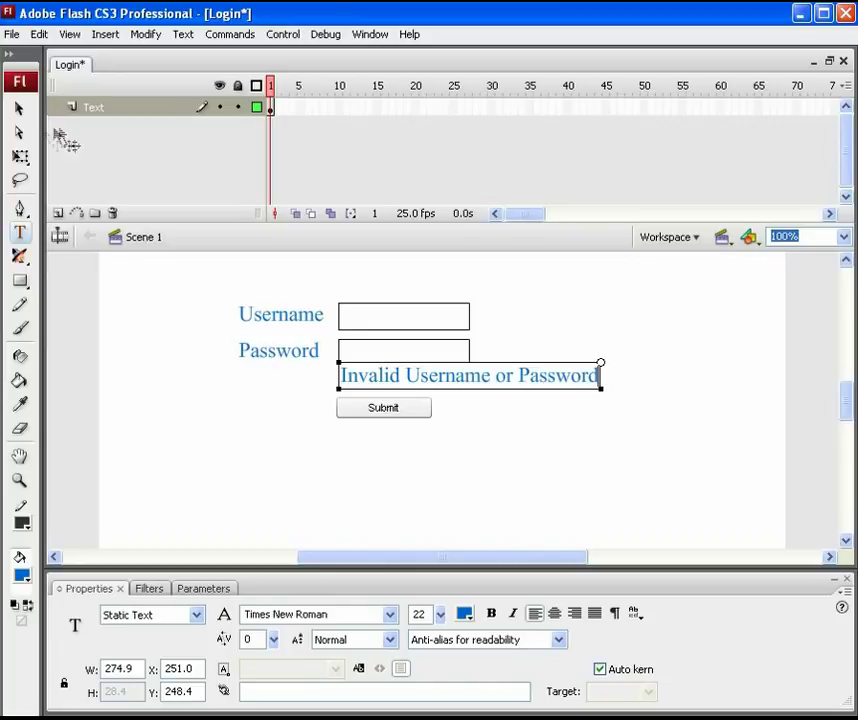
{"action": "left_click", "coordinate": [20, 110]}
{"action": "key", "text": "Down"}
{"action": "key", "text": "Down"}
{"action": "key", "text": "Down"}
{"action": "key", "text": "Down"}
{"action": "key", "text": "Down"}
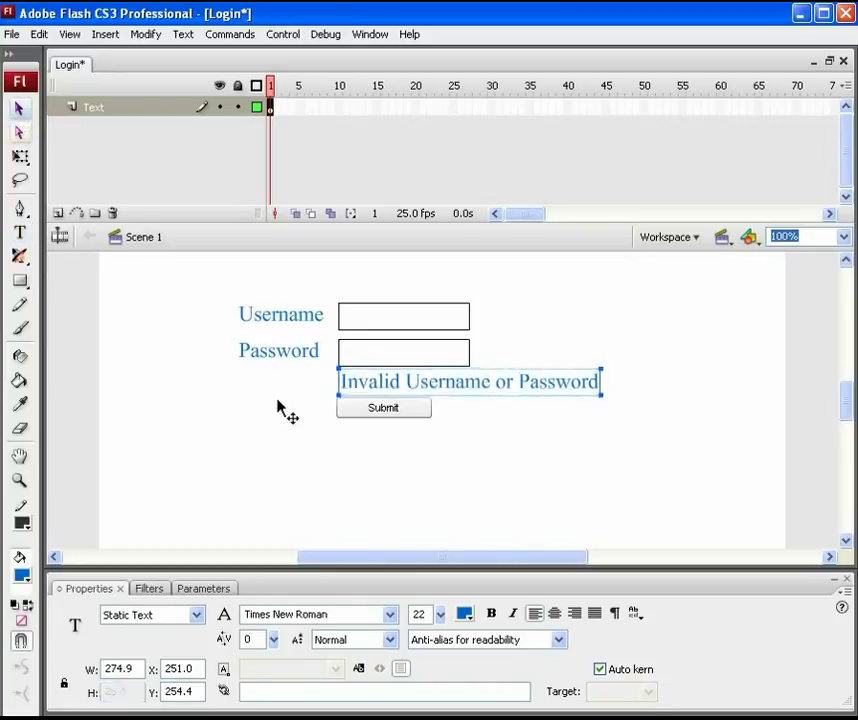
{"action": "key", "text": "Down"}
{"action": "key", "text": "Down"}
Make the message font size 16 and colour it red (#FF0000) via the Color panel
{"action": "left_click", "coordinate": [420, 614]}
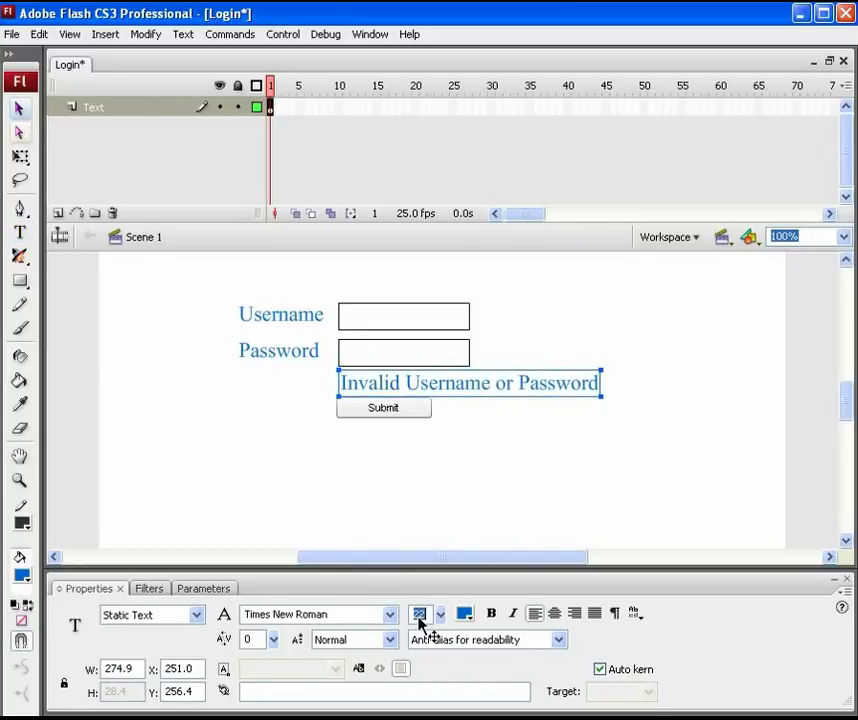
{"action": "type", "text": "16"}
{"action": "key", "text": "Return"}
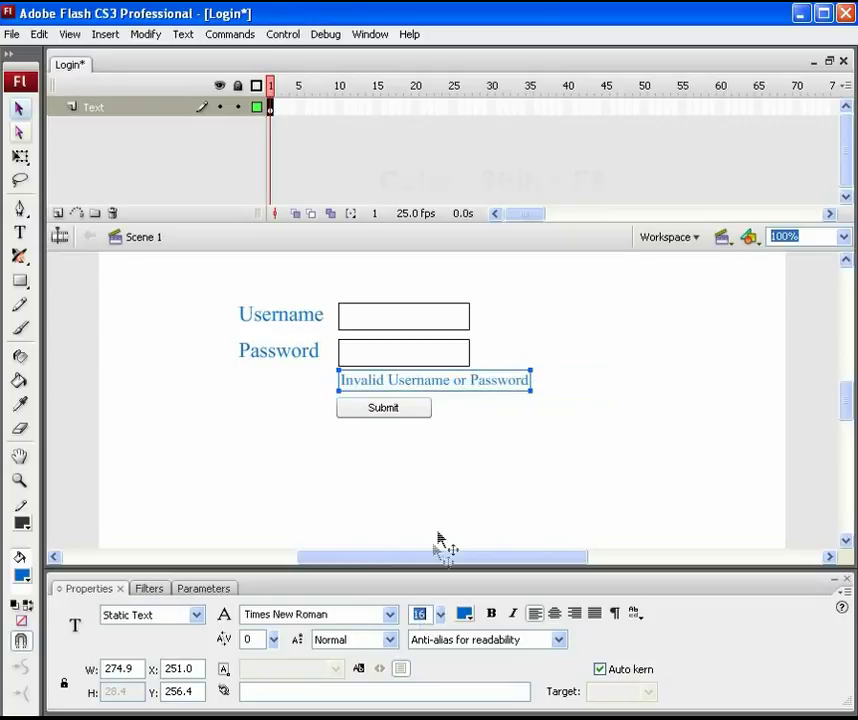
{"action": "key", "text": "shift+F9"}
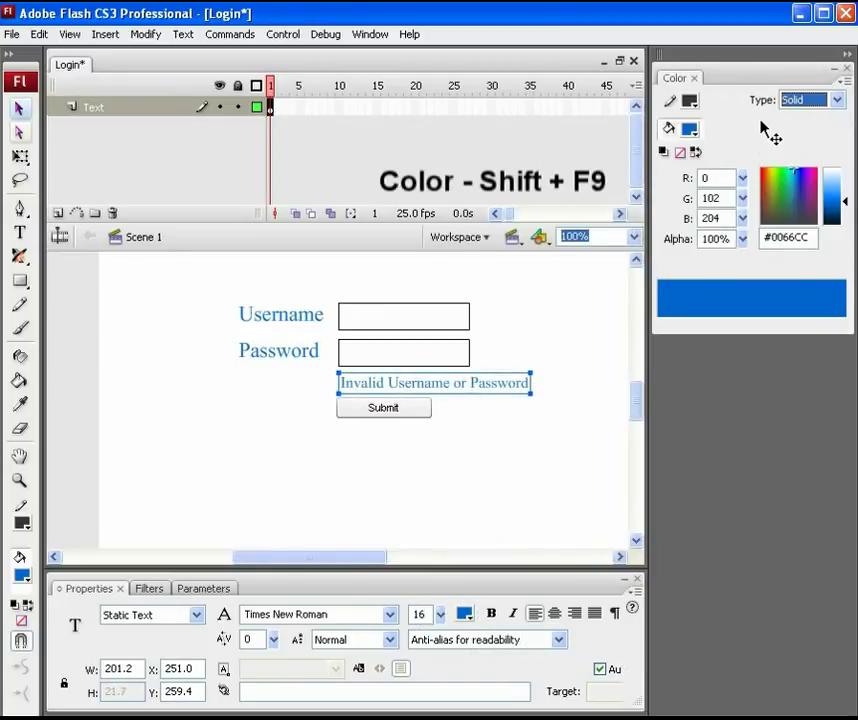
{"action": "left_click", "coordinate": [690, 130]}
{"action": "left_click", "coordinate": [640, 256]}
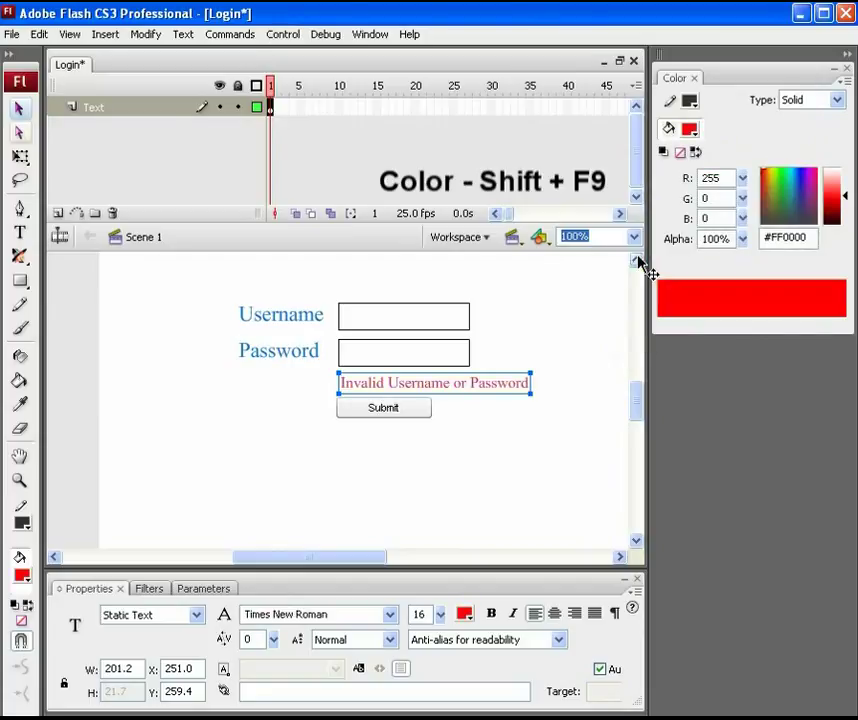
{"action": "left_click", "coordinate": [488, 440]}
{"action": "left_click", "coordinate": [490, 386]}
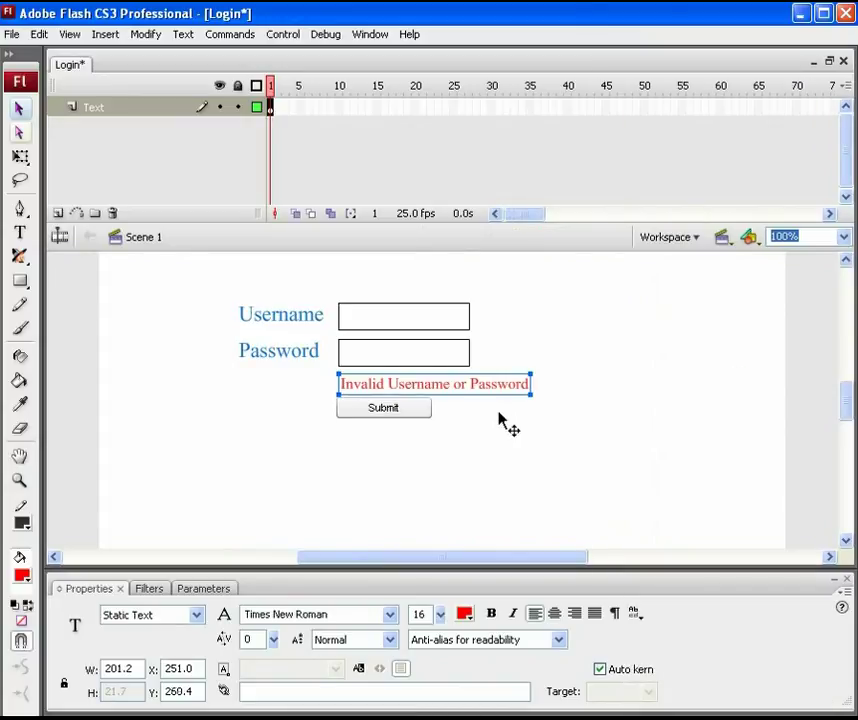
Convert the message into a movie clip symbol with instance name error_mc, then select frame 1 of the Text layer
{"action": "key", "text": "F8"}
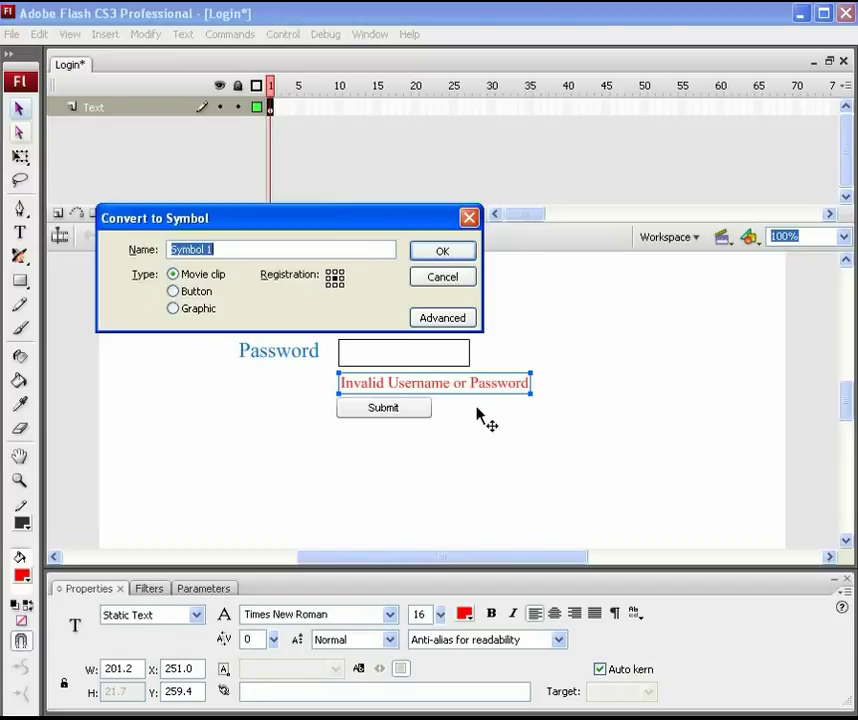
{"action": "type", "text": "error"}
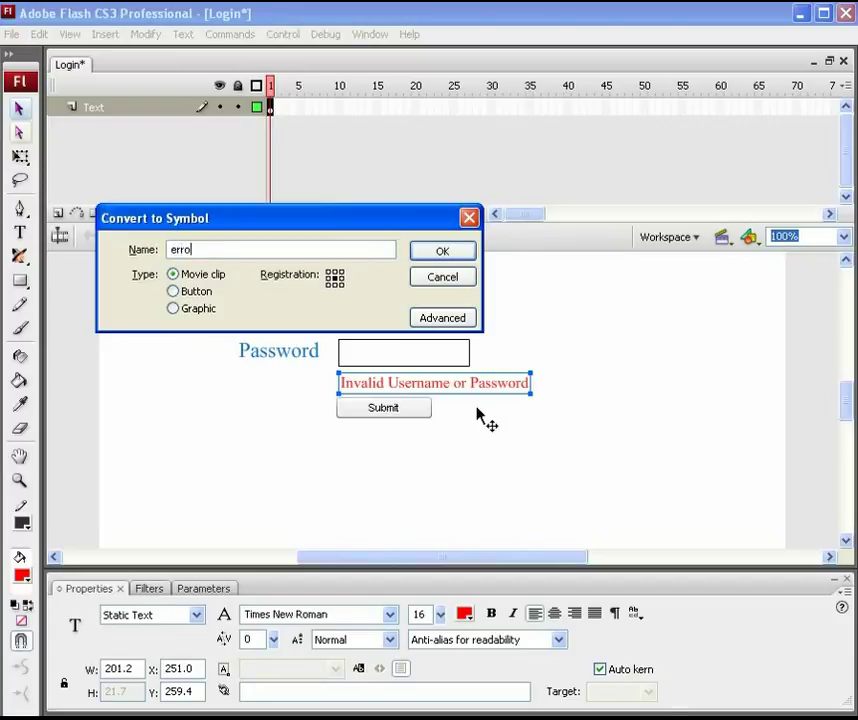
{"action": "left_click", "coordinate": [443, 251]}
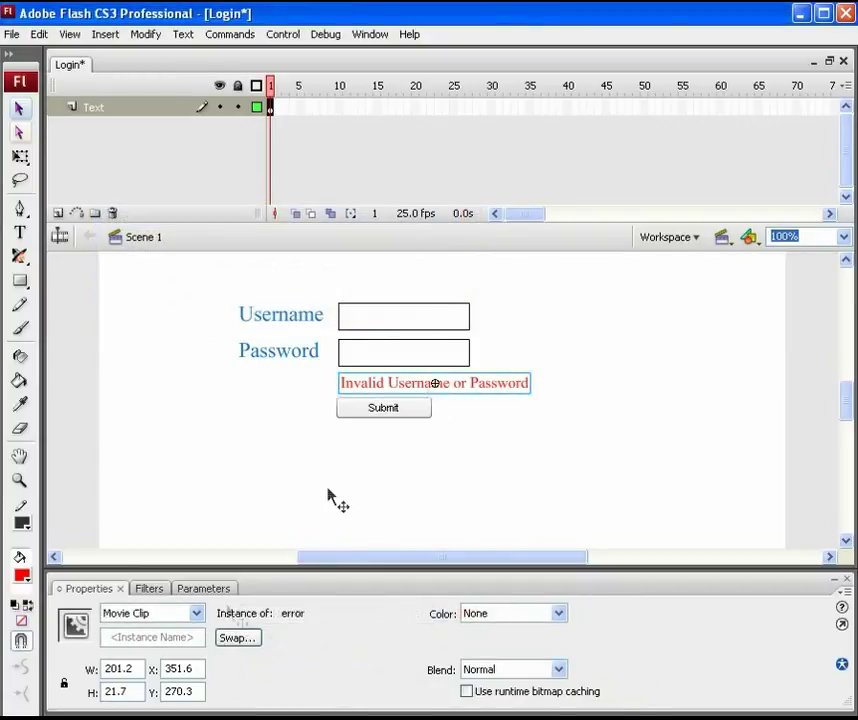
{"action": "left_click", "coordinate": [178, 641]}
{"action": "type", "text": "err"}
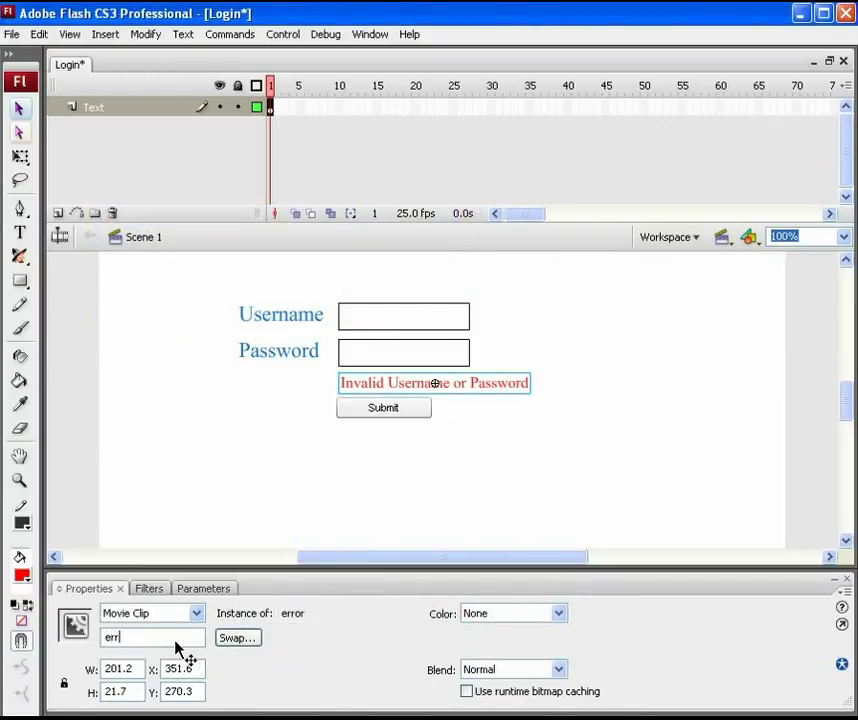
{"action": "type", "text": "or"}
{"action": "type", "text": "_mc"}
{"action": "left_click", "coordinate": [548, 470]}
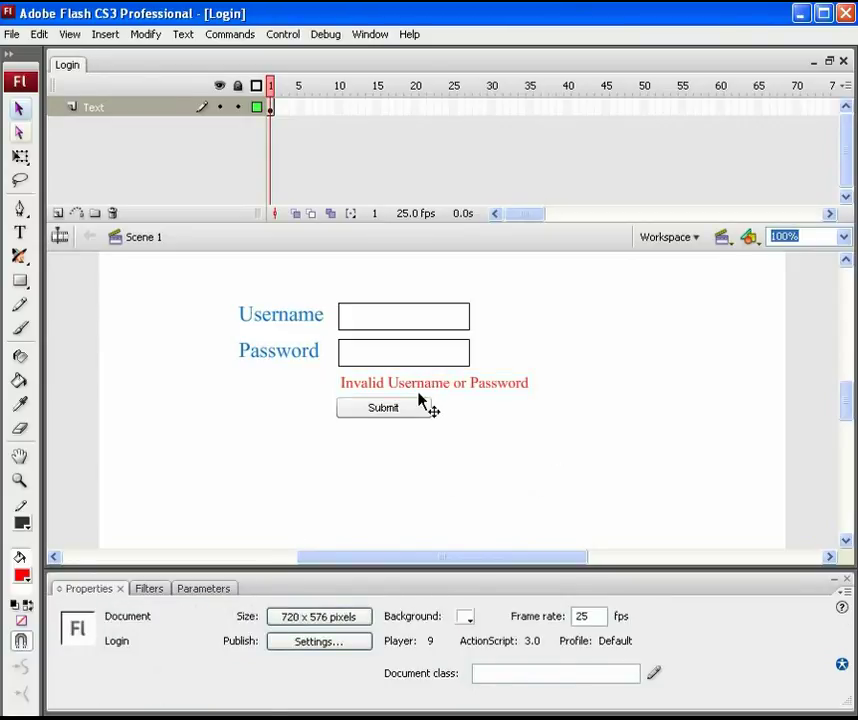
{"action": "left_click", "coordinate": [278, 108]}
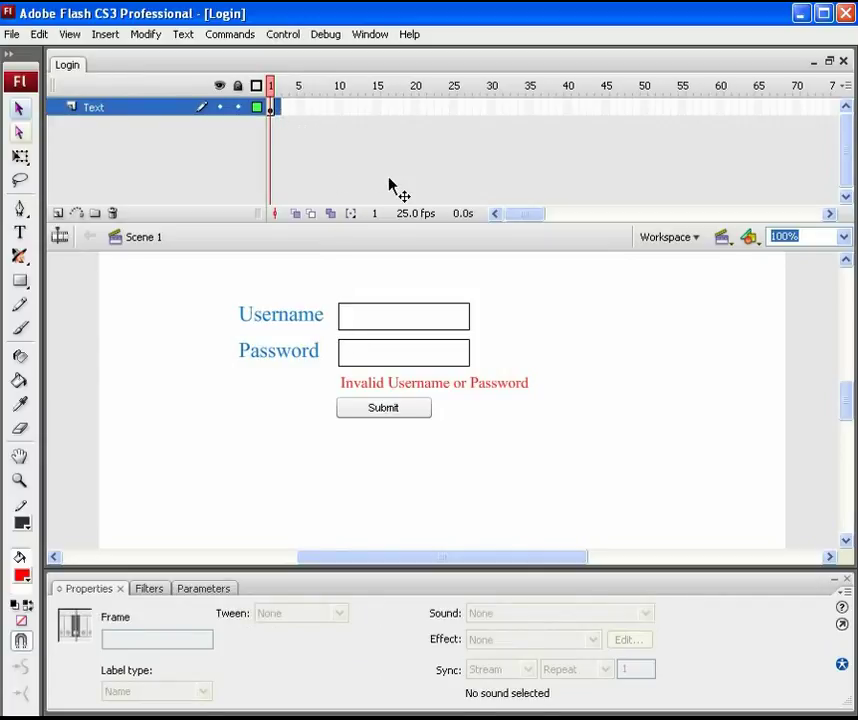
Insert a blank keyframe at frame 2 and add a 'Welcome' heading at size 22 in dark grey #333333
{"action": "key", "text": "F7"}
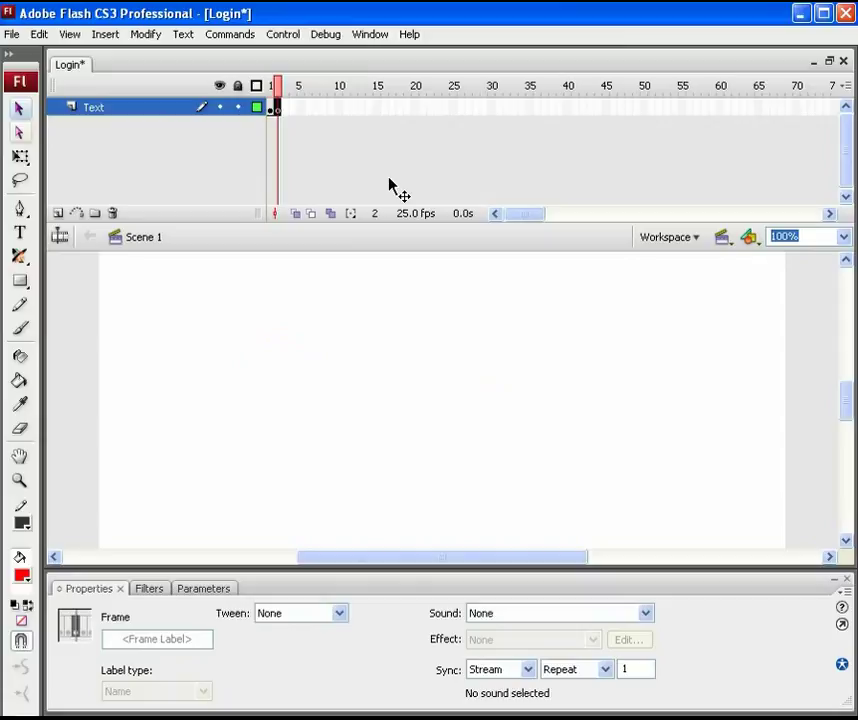
{"action": "left_click", "coordinate": [20, 232]}
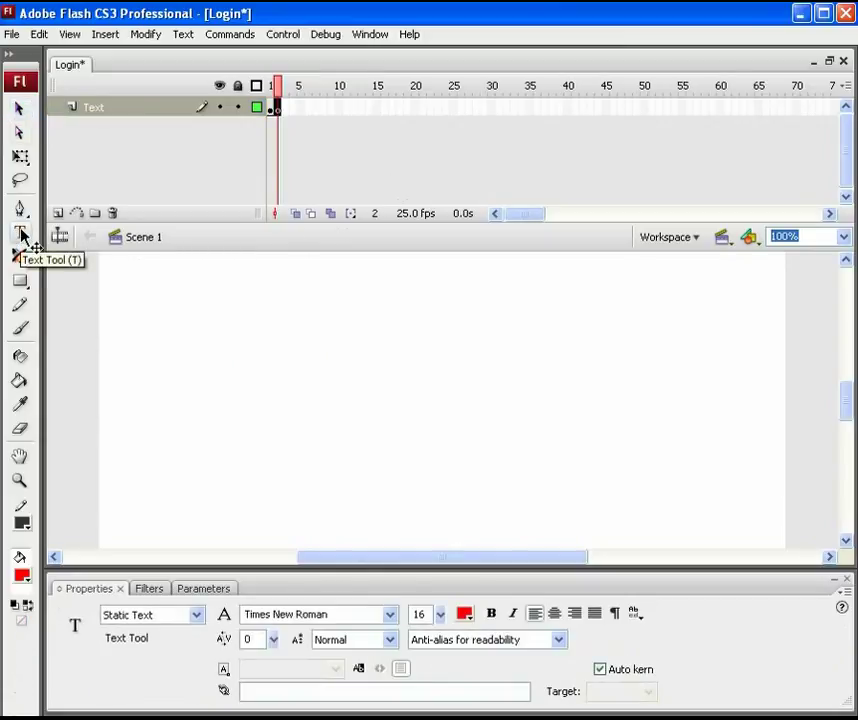
{"action": "left_click", "coordinate": [247, 305]}
{"action": "type", "text": "Welcome"}
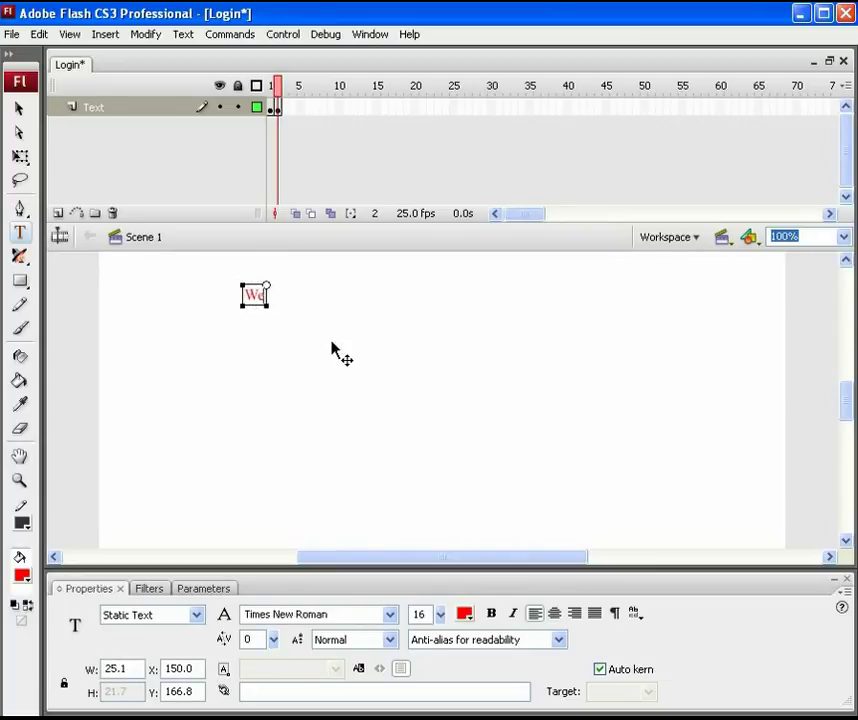
{"action": "left_click", "coordinate": [20, 110]}
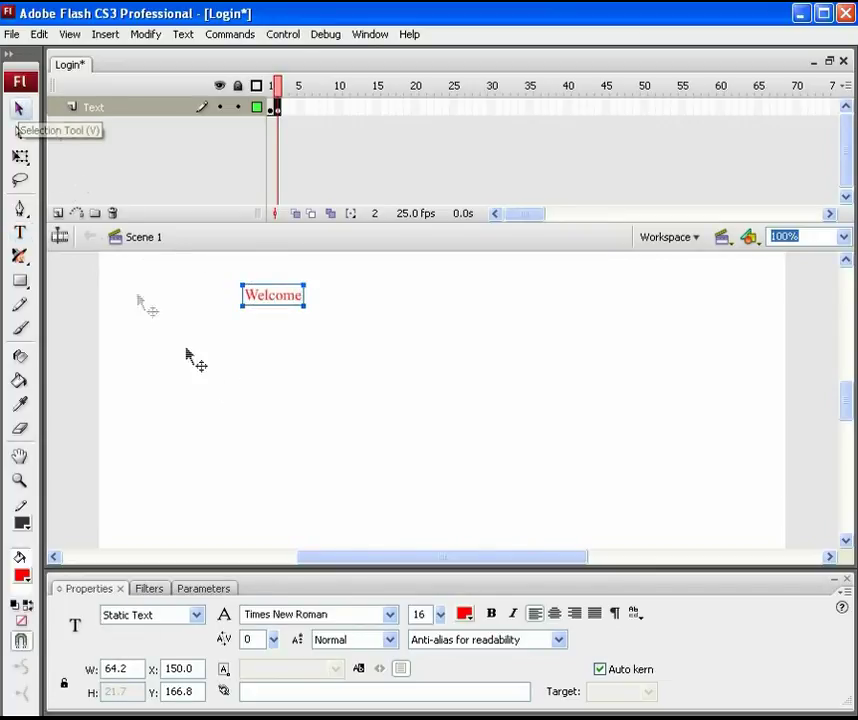
{"action": "left_click", "coordinate": [419, 614]}
{"action": "type", "text": "22"}
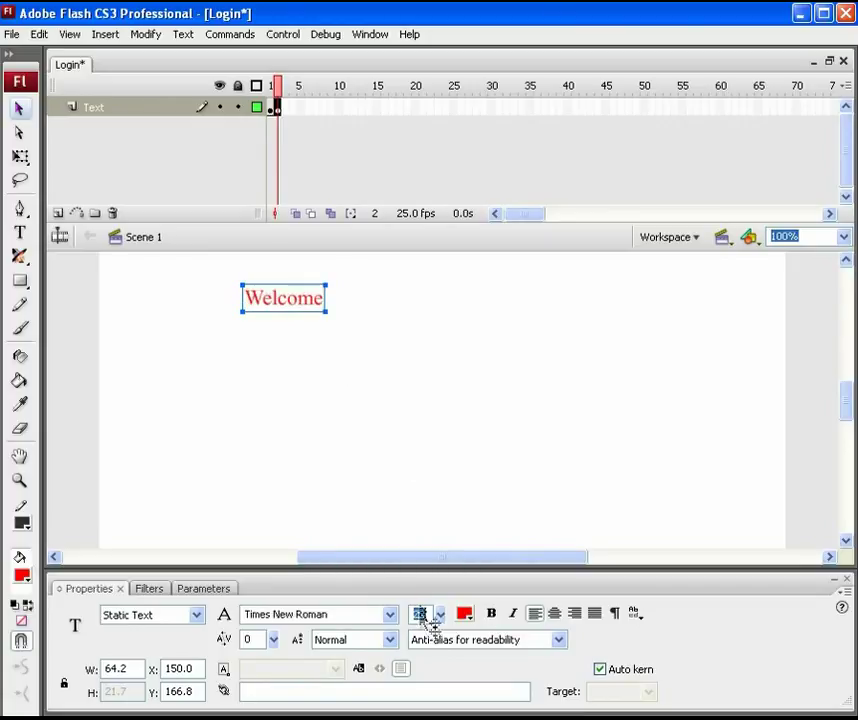
{"action": "key", "text": "Return"}
{"action": "key", "text": "shift+F9"}
{"action": "left_click", "coordinate": [690, 129]}
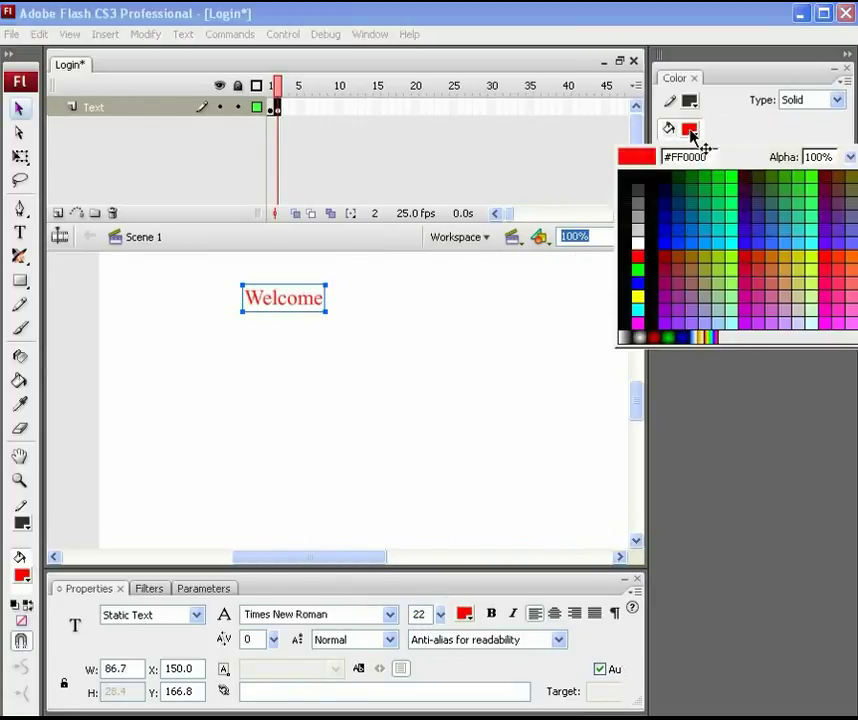
{"action": "left_click", "coordinate": [640, 190]}
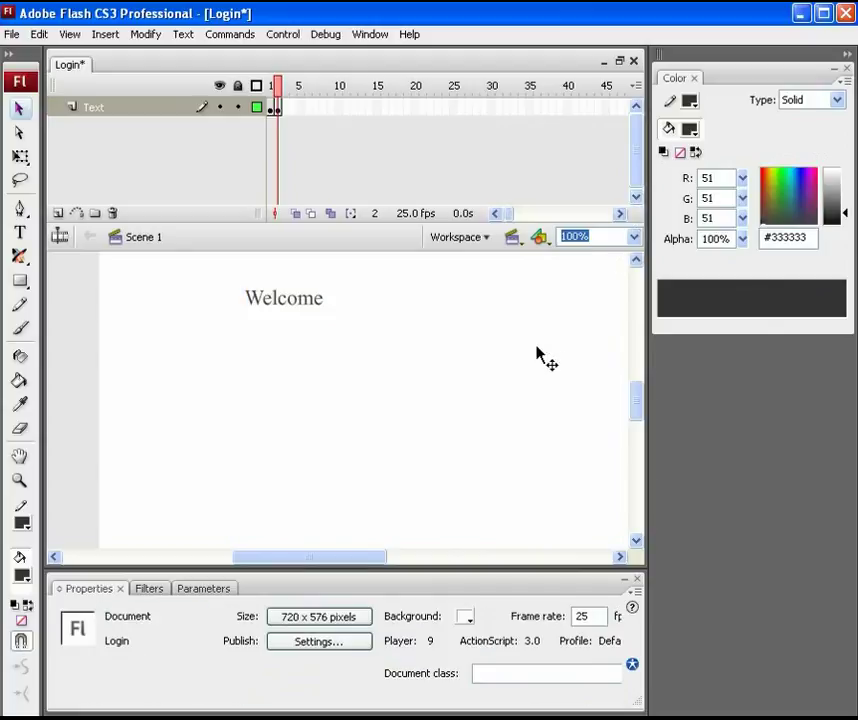
Add a second static line 'You have Successfully Loged in' beneath Welcome and nudge it up
{"action": "left_click", "coordinate": [262, 343]}
{"action": "type", "text": "You"}
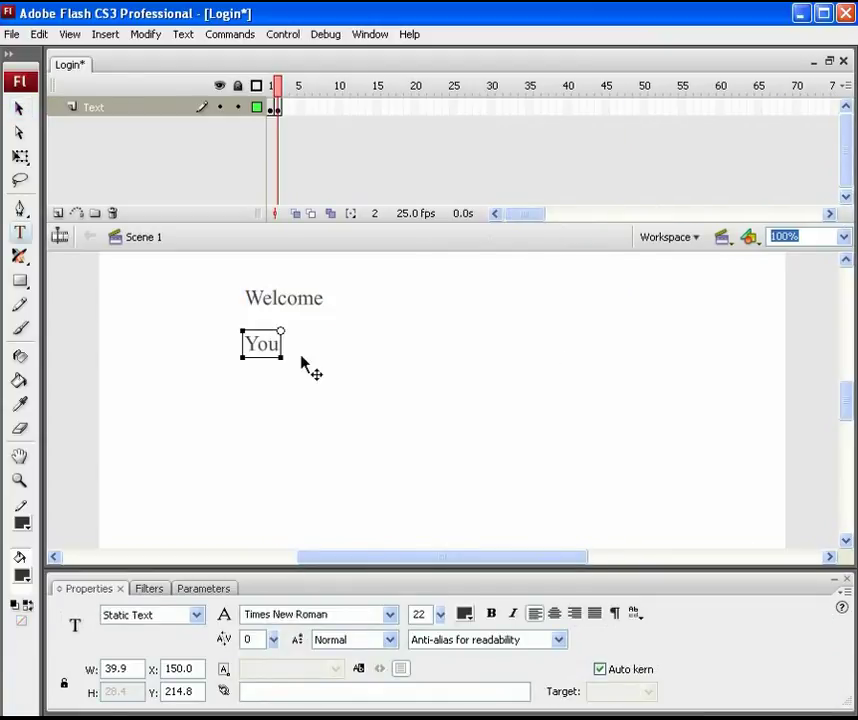
{"action": "type", "text": " hav"}
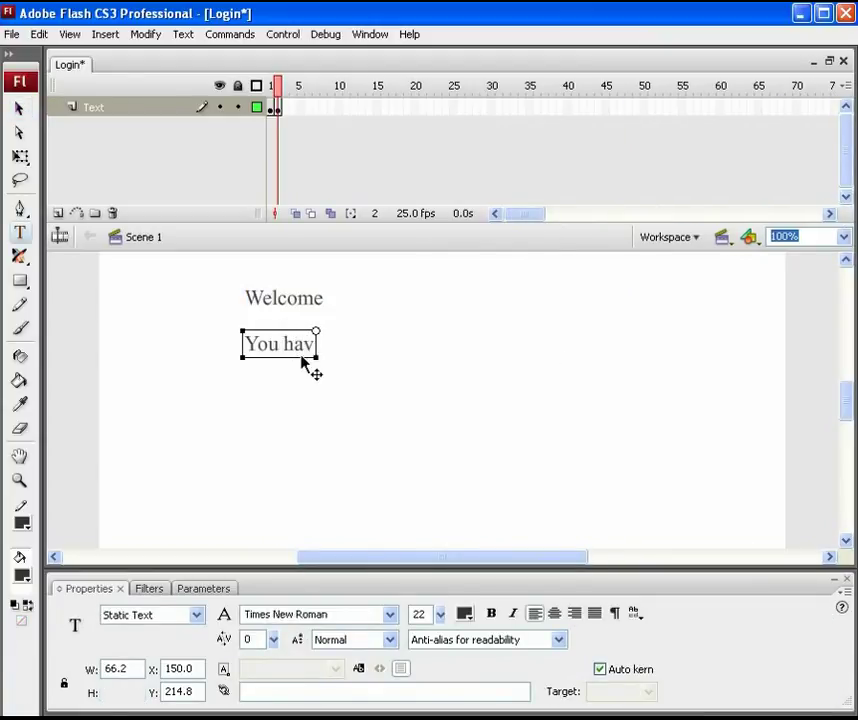
{"action": "type", "text": "e Suc"}
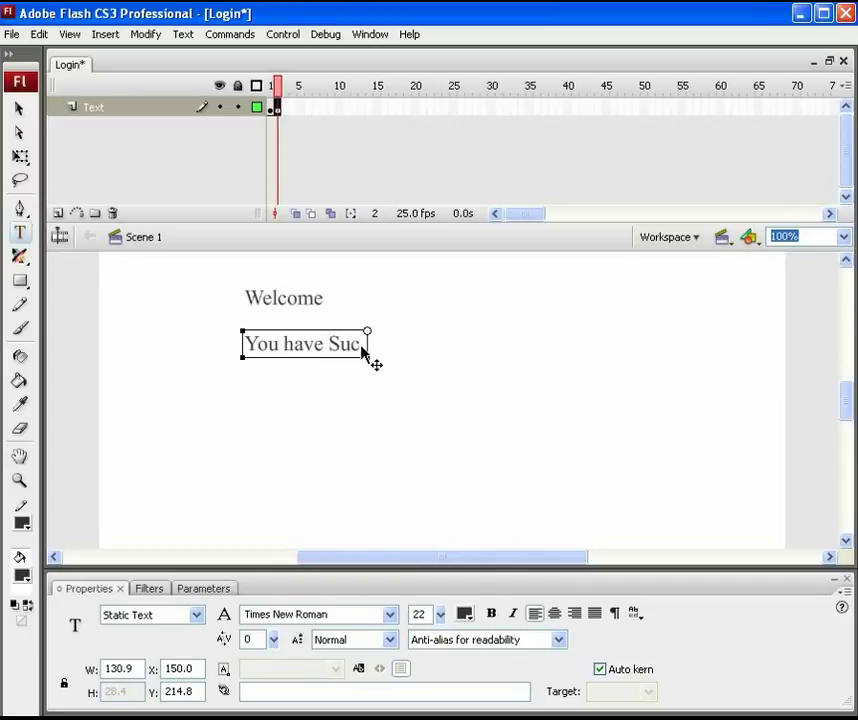
{"action": "type", "text": "cess fully "}
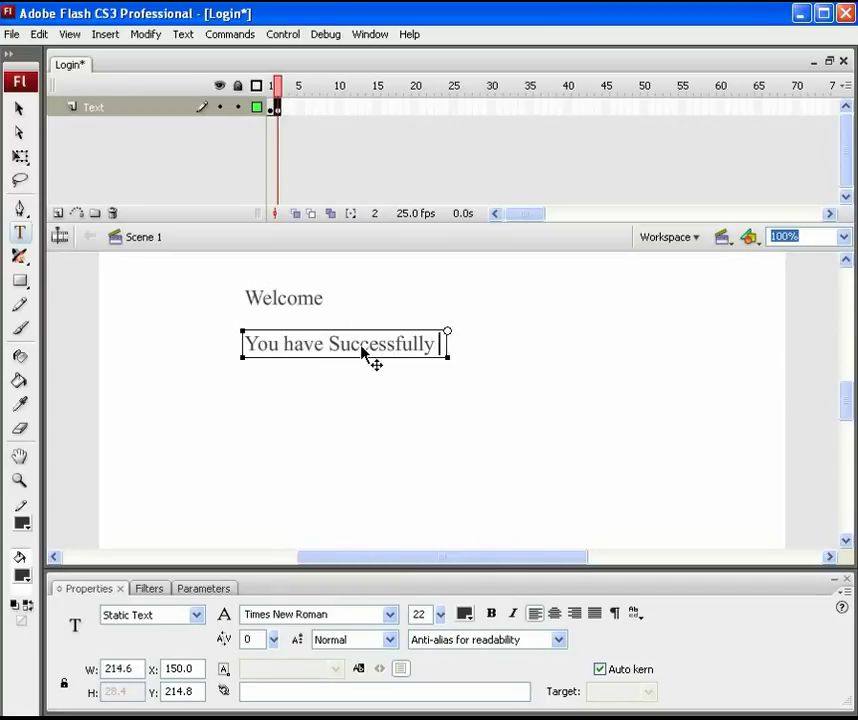
{"action": "type", "text": "Loged "}
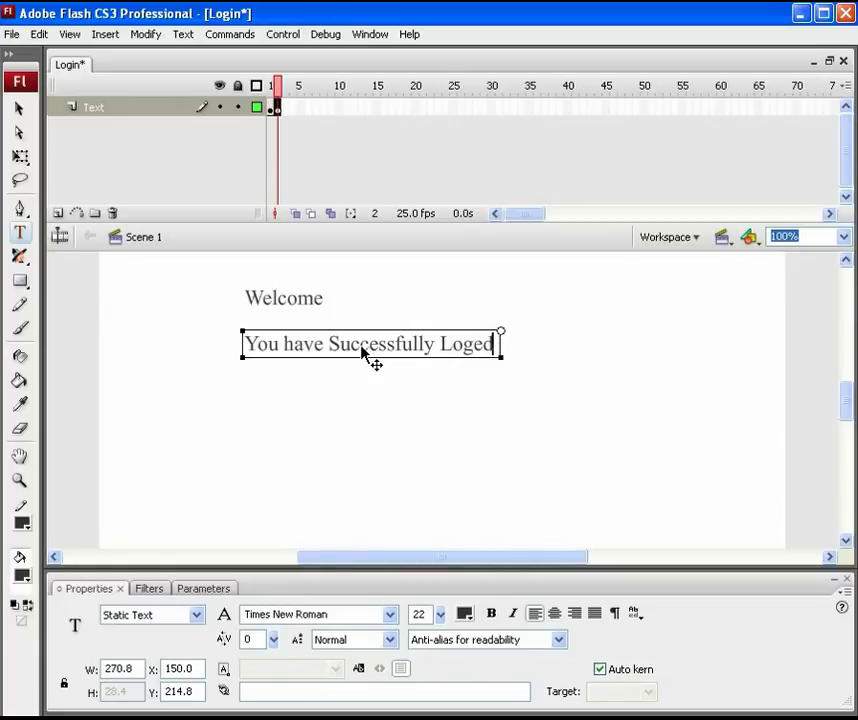
{"action": "type", "text": "in"}
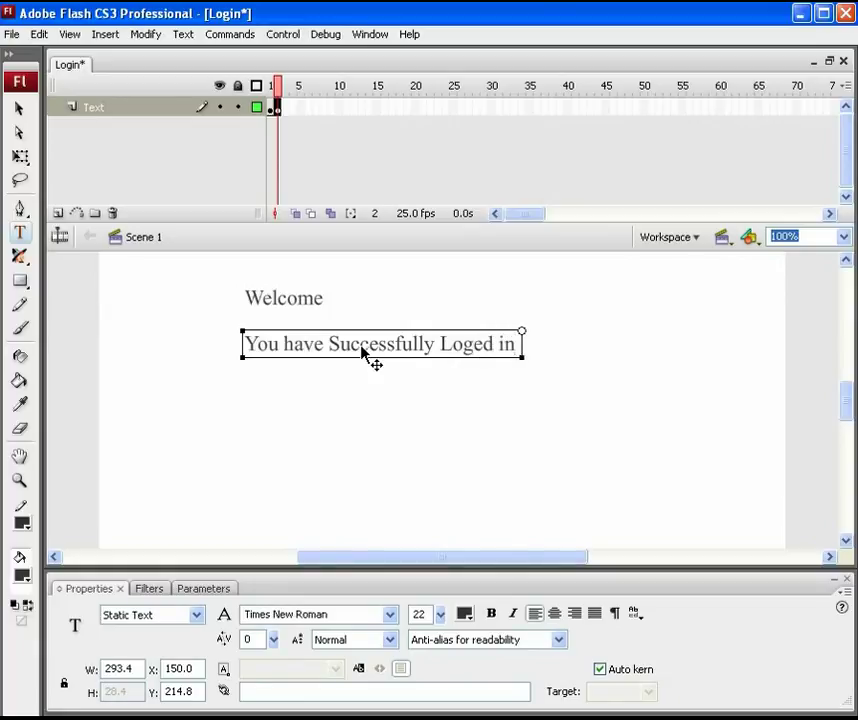
{"action": "left_click", "coordinate": [20, 108]}
{"action": "left_click", "coordinate": [330, 395]}
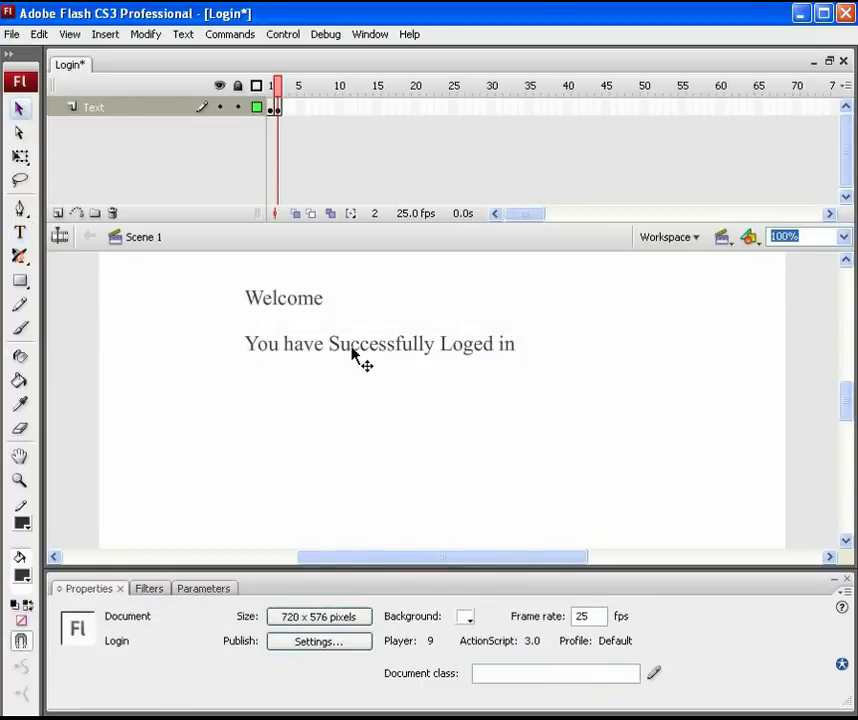
{"action": "left_click", "coordinate": [355, 352]}
{"action": "left_click_drag", "start_coordinate": [363, 362], "coordinate": [357, 356]}
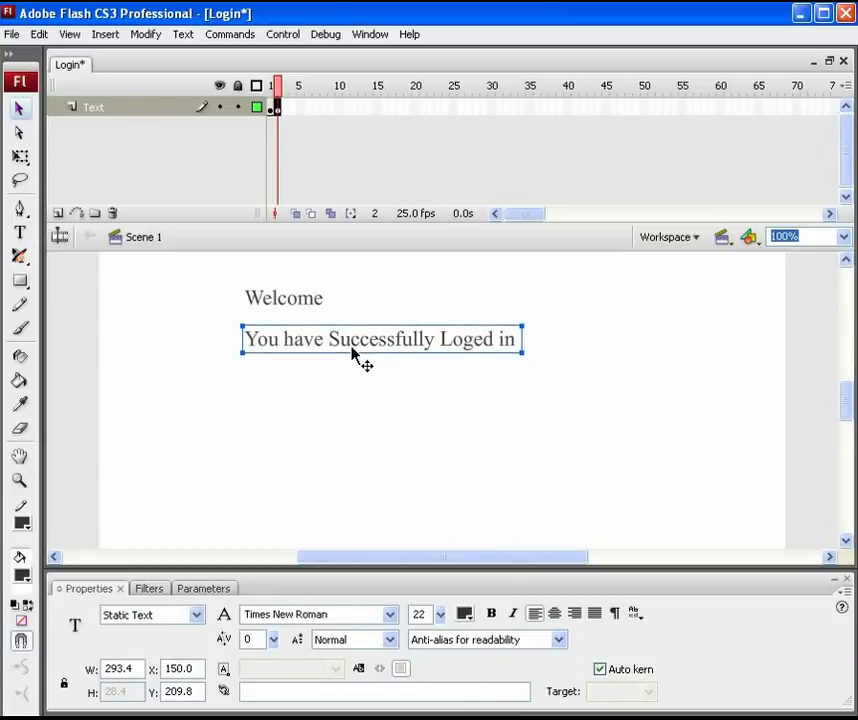
{"action": "left_click", "coordinate": [385, 422]}
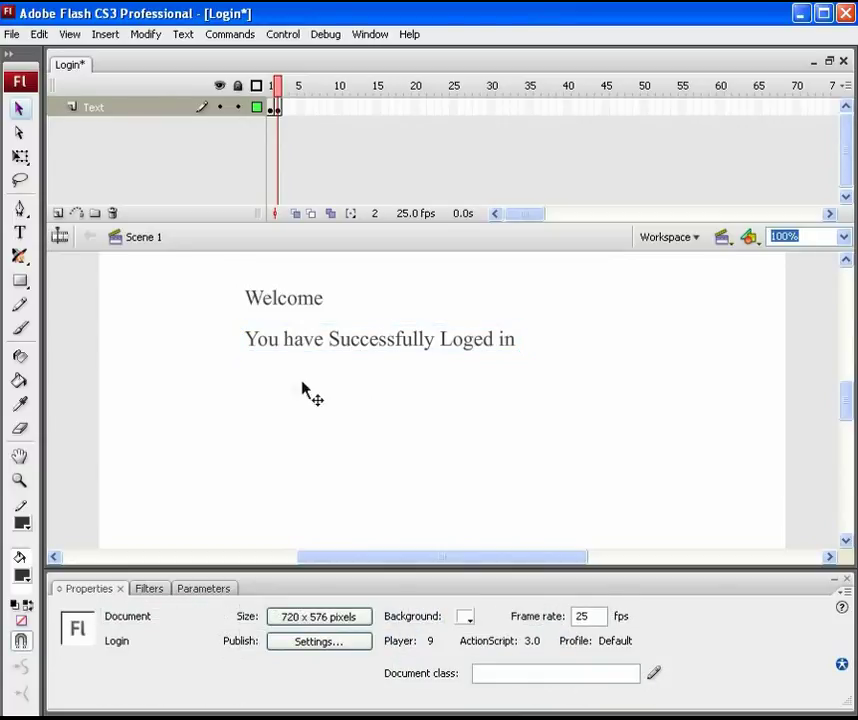
{"action": "left_click", "coordinate": [22, 236]}
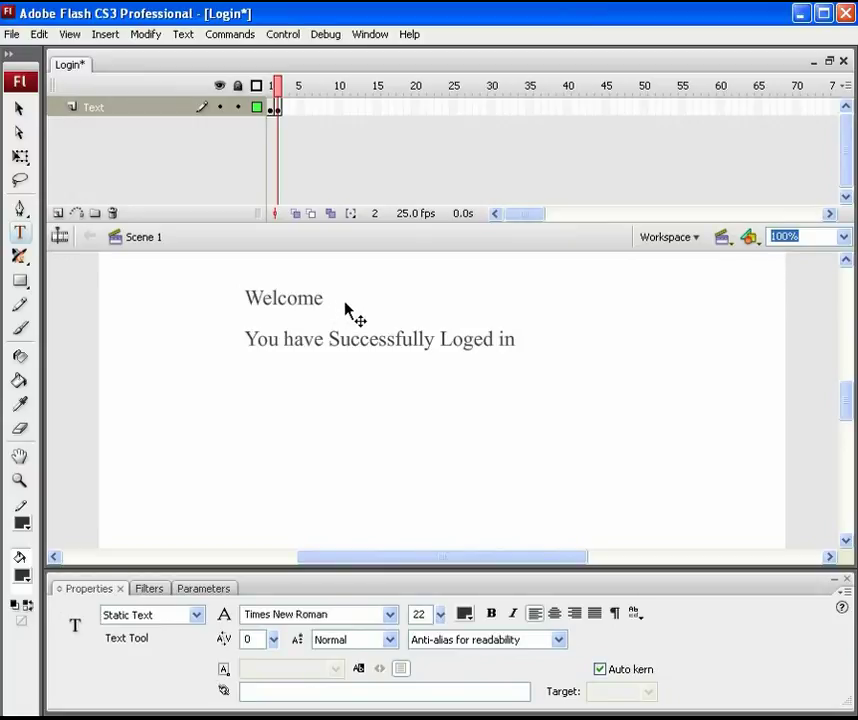
Draw a dynamic text field to the right of Welcome, widen it and nudge it into place
{"action": "left_click", "coordinate": [345, 305]}
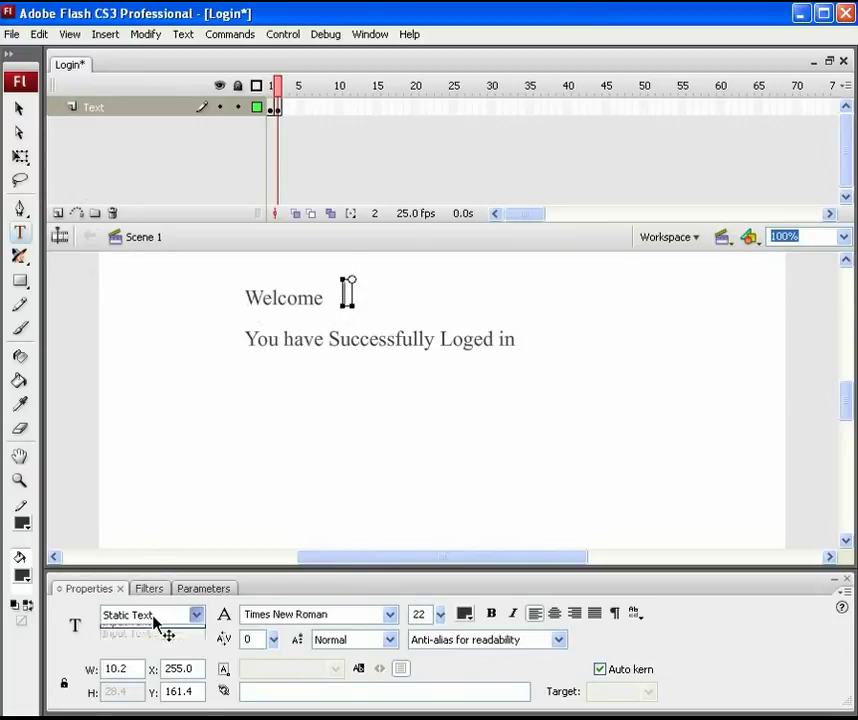
{"action": "left_click", "coordinate": [155, 614]}
{"action": "left_click", "coordinate": [132, 644]}
{"action": "left_click", "coordinate": [20, 110]}
{"action": "left_click", "coordinate": [348, 292]}
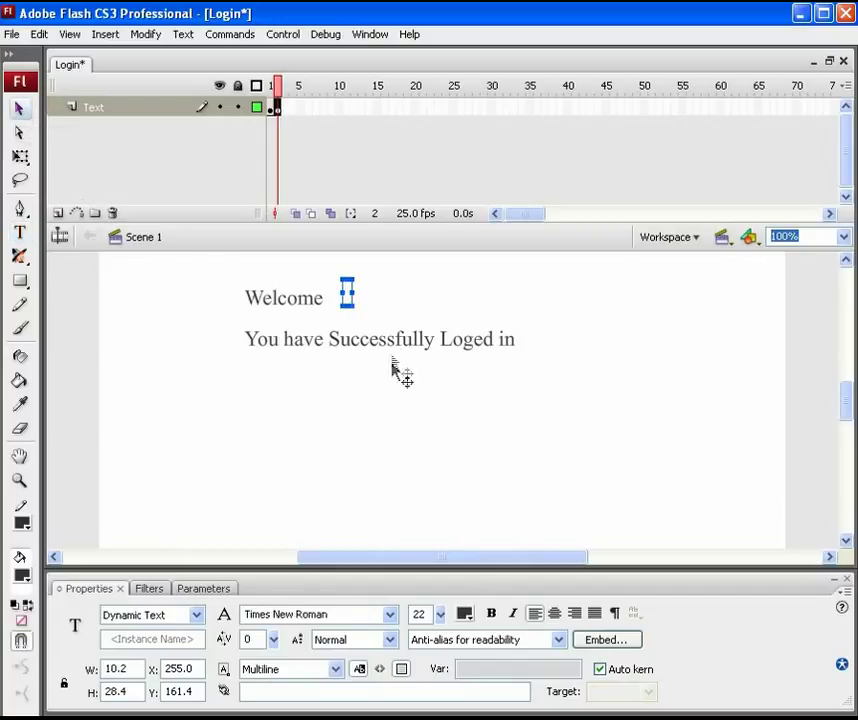
{"action": "mouse_move", "coordinate": [352, 300]}
{"action": "left_mouse_down"}
{"action": "mouse_move", "coordinate": [445, 305]}
{"action": "mouse_move", "coordinate": [386, 298]}
{"action": "left_mouse_up"}
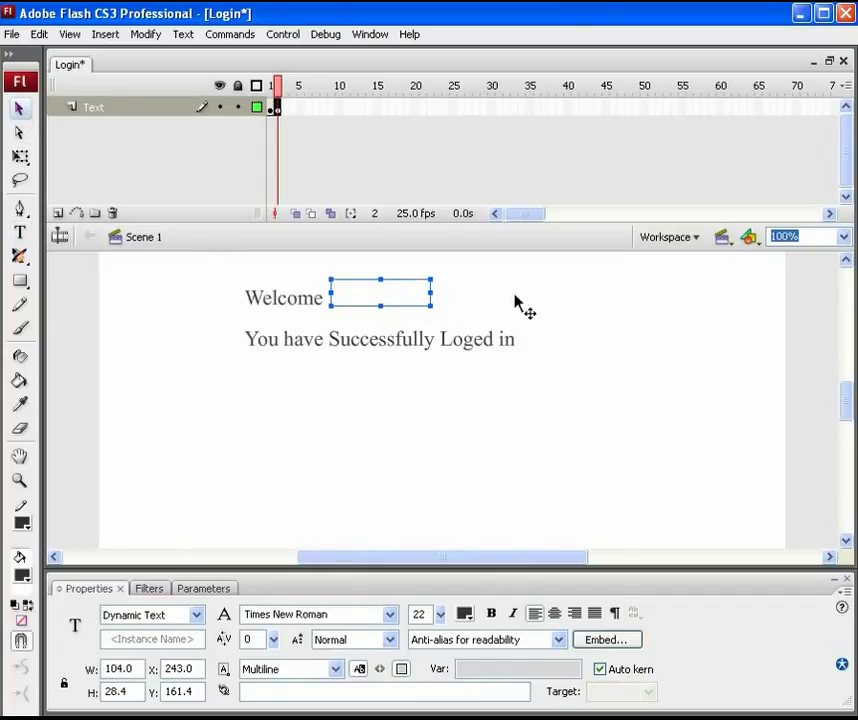
{"action": "key", "text": "Right"}
{"action": "key", "text": "Right"}
{"action": "key", "text": "Down"}
{"action": "key", "text": "Down"}
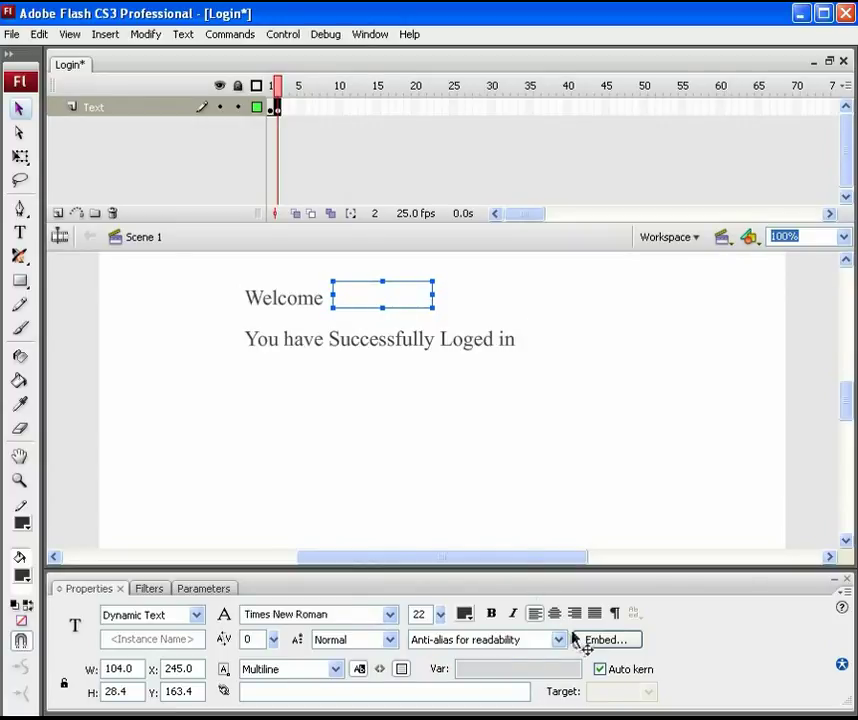
Embed uppercase, lowercase and numeral characters and make the field single line
{"action": "left_click", "coordinate": [605, 640]}
{"action": "left_click", "coordinate": [612, 345]}
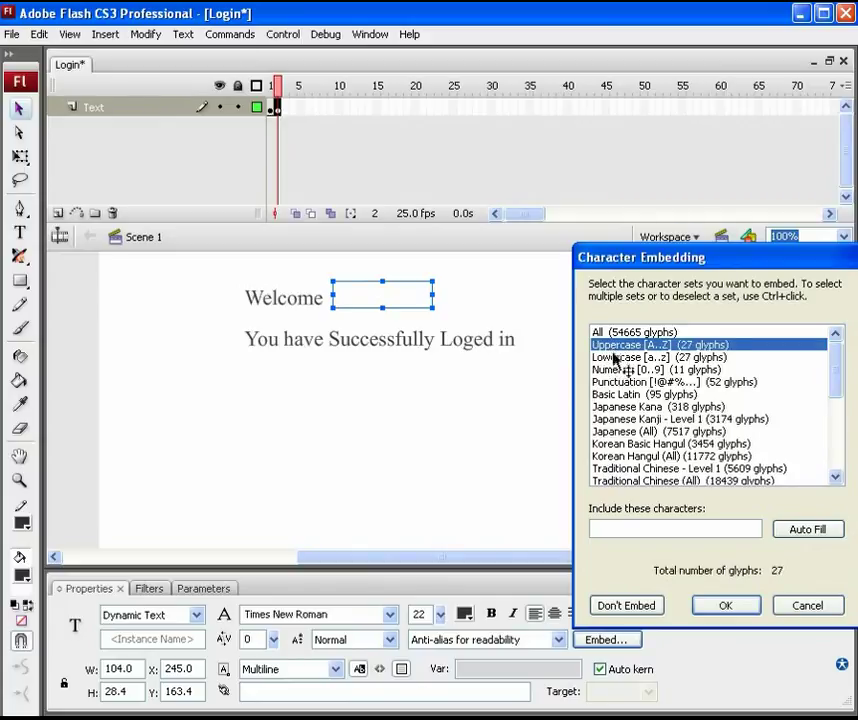
{"action": "left_click", "coordinate": [612, 370], "text": "ctrl"}
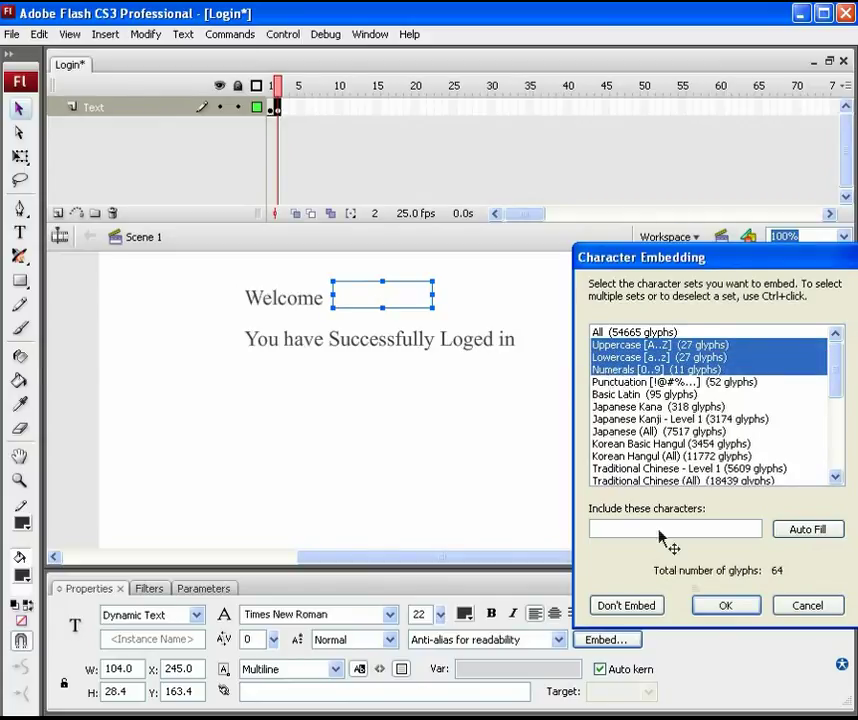
{"action": "left_click", "coordinate": [725, 605]}
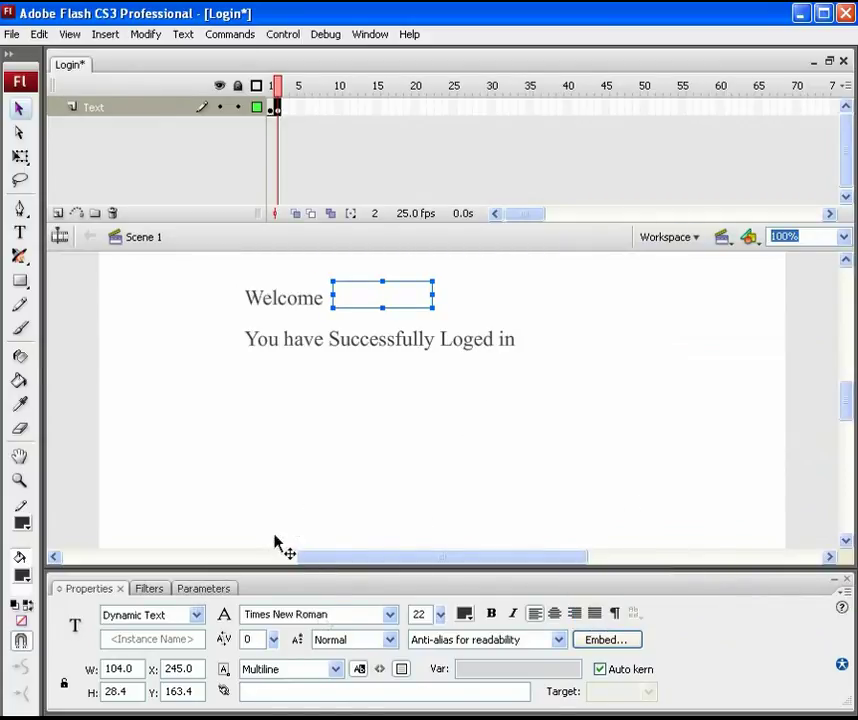
{"action": "left_click", "coordinate": [283, 669]}
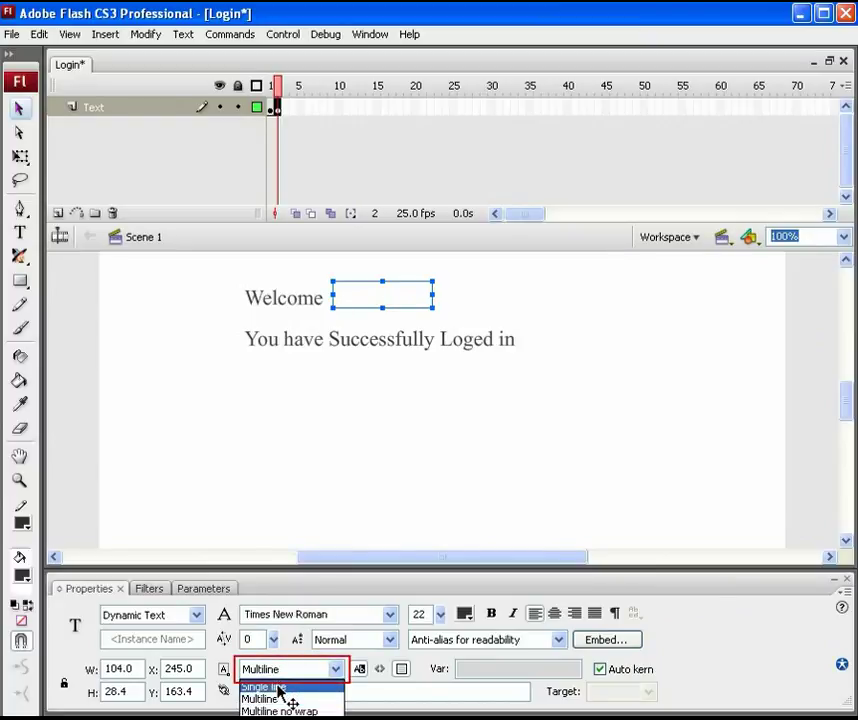
{"action": "left_click", "coordinate": [262, 680]}
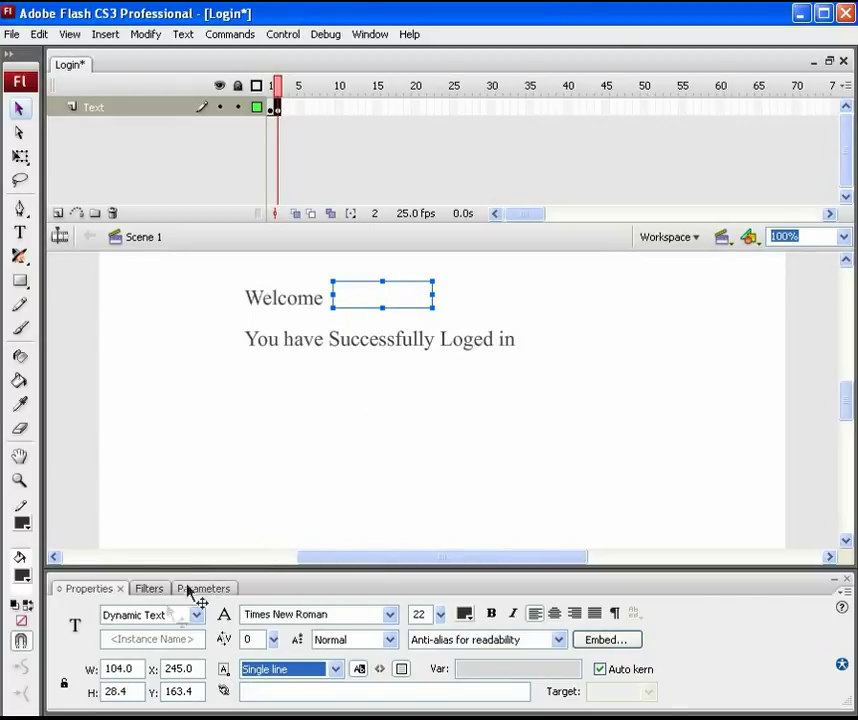
Name the field instance myText and toggle Show border around it
{"action": "left_click", "coordinate": [134, 640]}
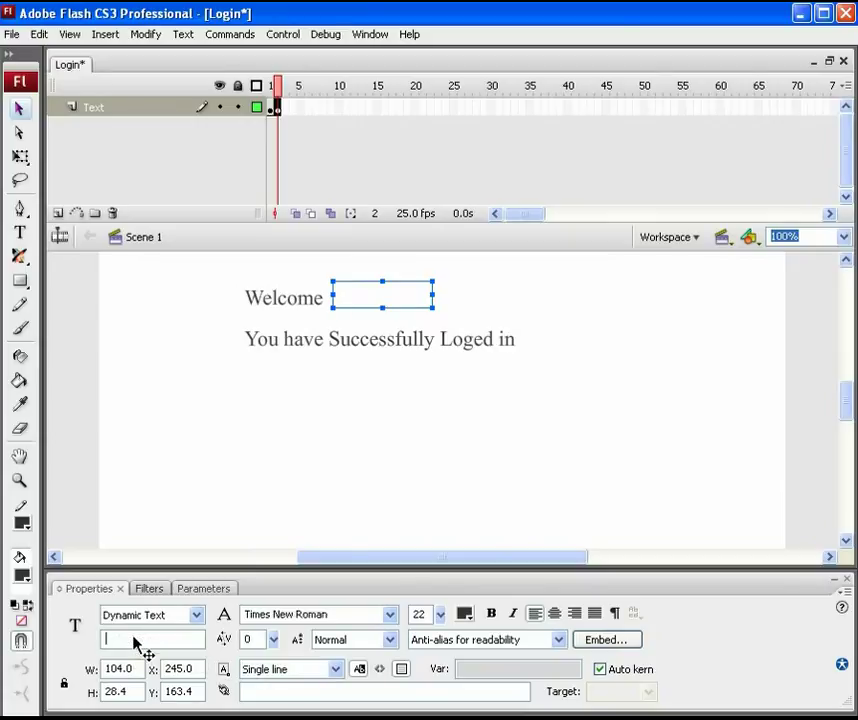
{"action": "type", "text": "my"}
{"action": "type", "text": "Text"}
{"action": "left_click", "coordinate": [314, 377]}
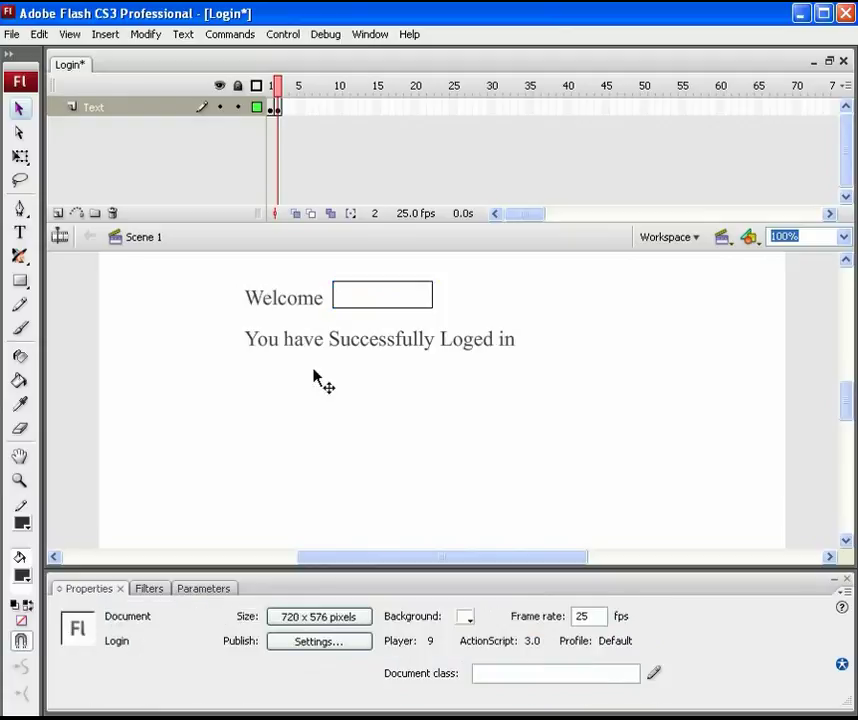
{"action": "left_click", "coordinate": [370, 300]}
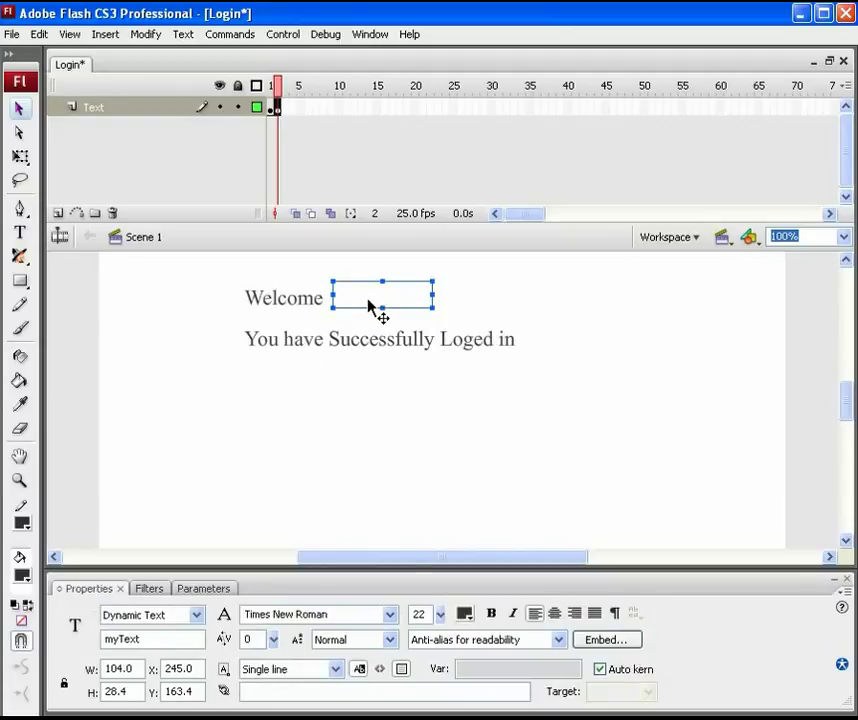
{"action": "left_click", "coordinate": [402, 670]}
{"action": "left_click", "coordinate": [410, 390]}
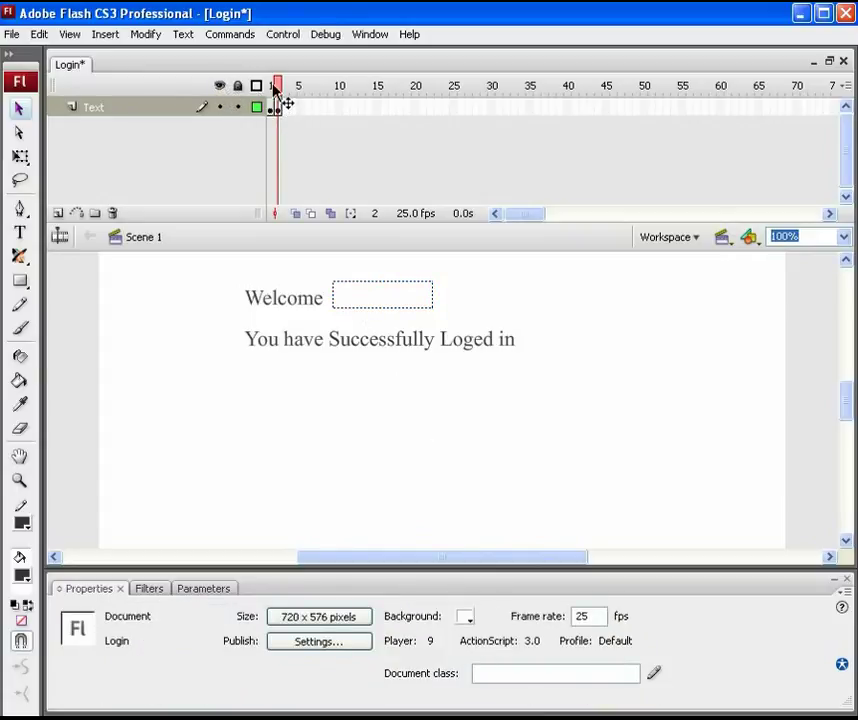
Return the playhead to frame 1 with the login form and save the document
{"action": "mouse_move", "coordinate": [278, 88]}
{"action": "left_mouse_down"}
{"action": "mouse_move", "coordinate": [271, 88]}
{"action": "mouse_move", "coordinate": [279, 88]}
{"action": "left_mouse_up"}
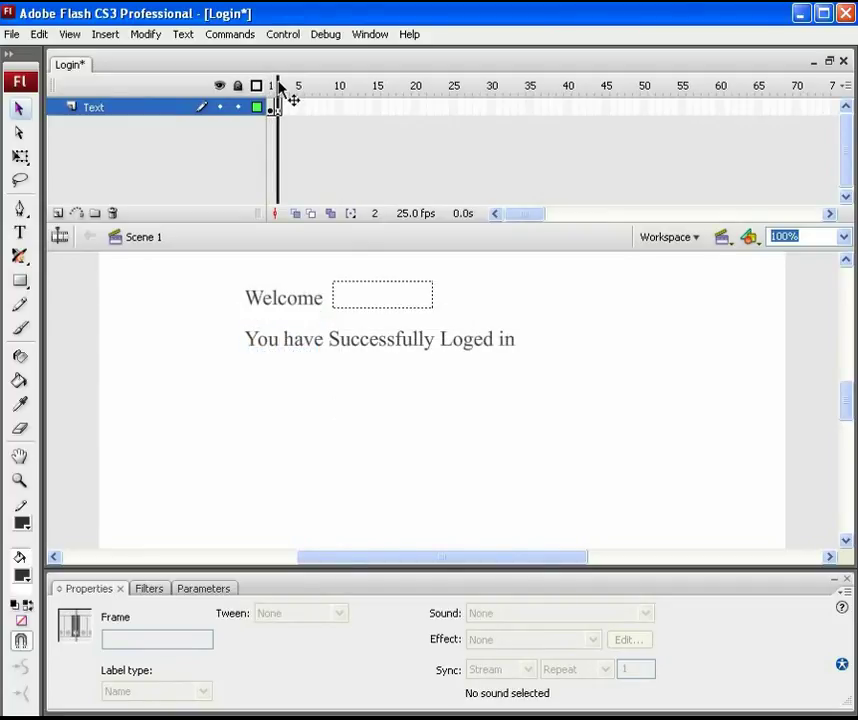
{"action": "left_click_drag", "start_coordinate": [280, 88], "coordinate": [271, 88]}
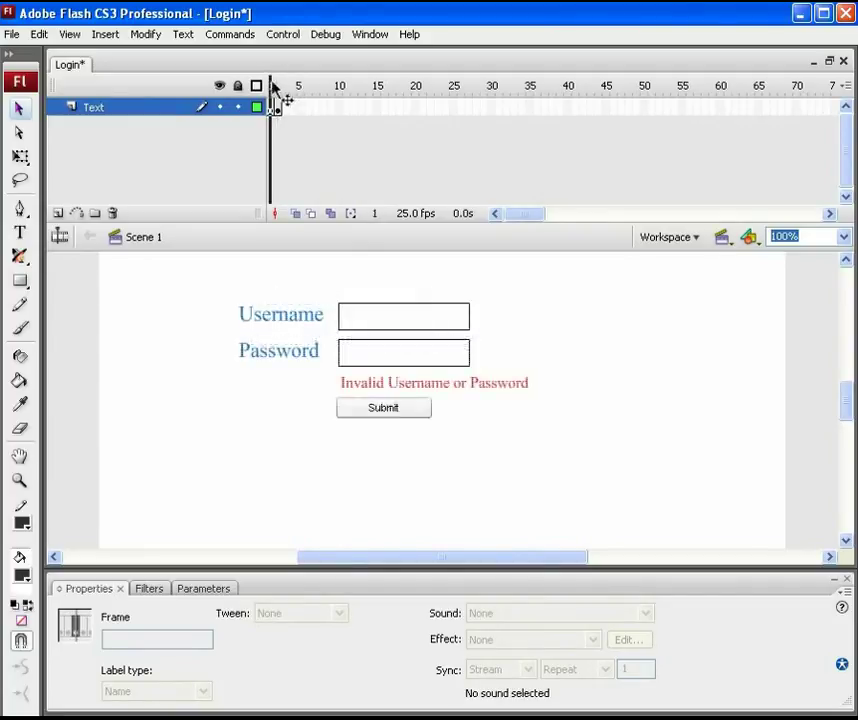
{"action": "left_click", "coordinate": [272, 440]}
{"action": "key", "text": "ctrl+s"}
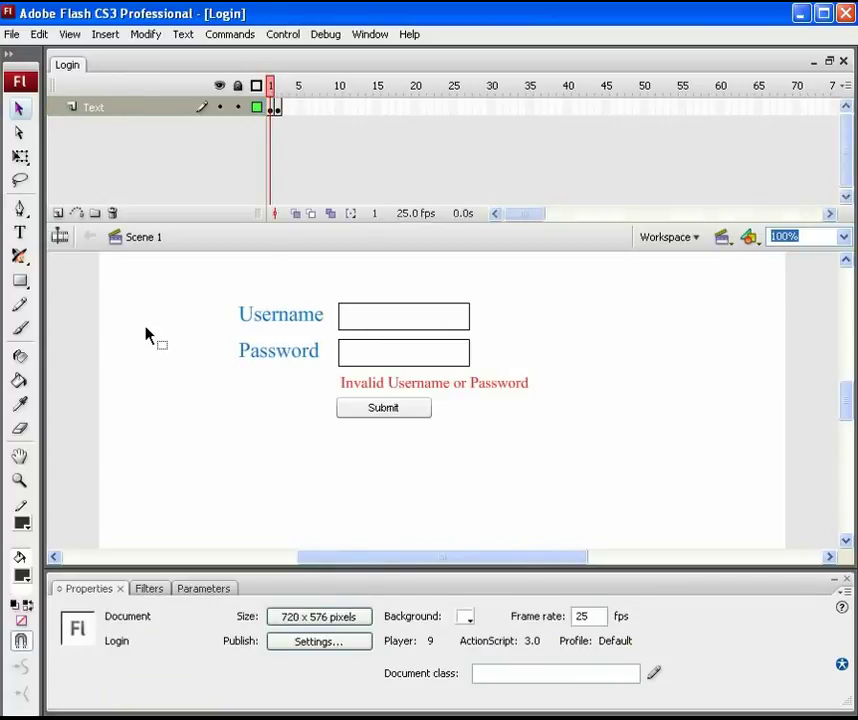
Add a new layer named Actions above the Text layer and bring up its frame script editor
{"action": "left_click", "coordinate": [58, 213]}
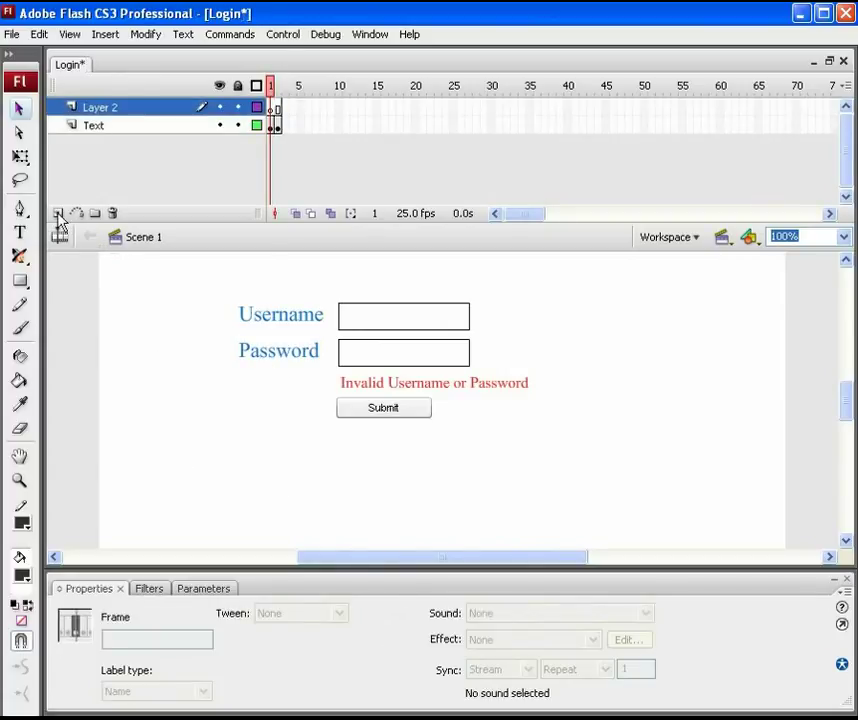
{"action": "double_click", "coordinate": [98, 107]}
{"action": "type", "text": "Actions"}
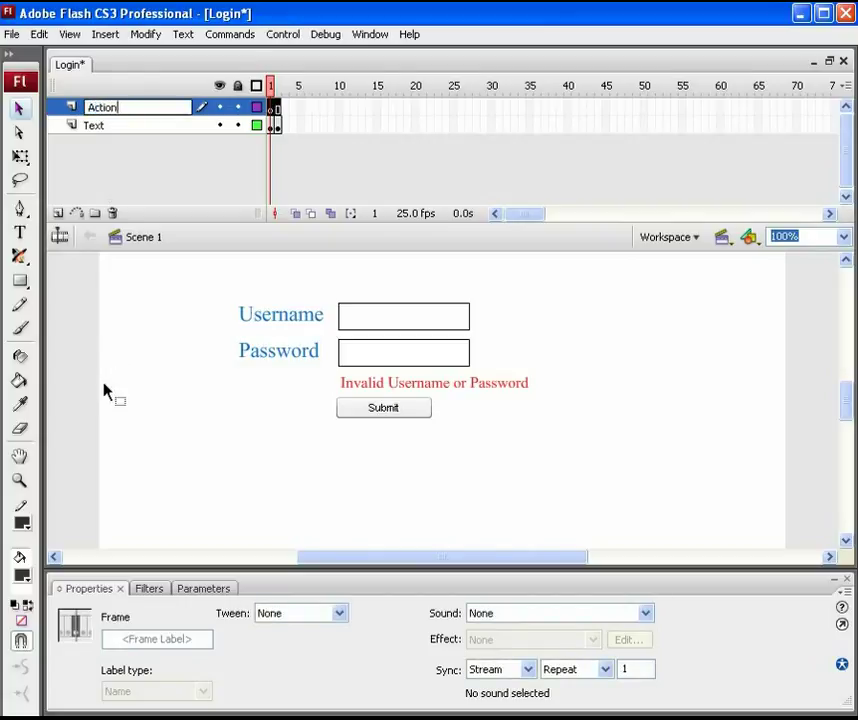
{"action": "key", "text": "Return"}
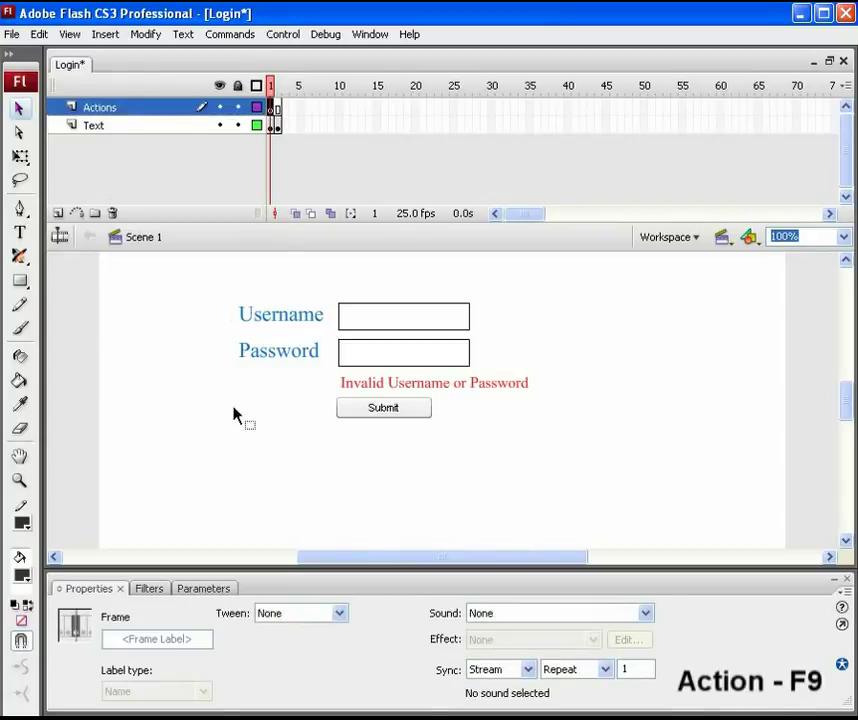
{"action": "key", "text": "F9"}
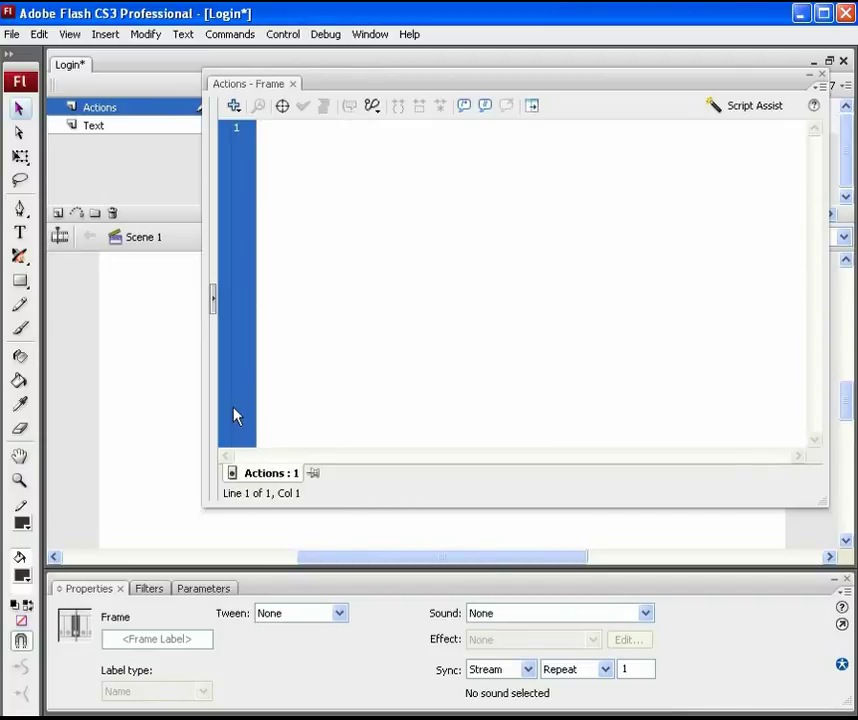
{"action": "type", "text": "s"}
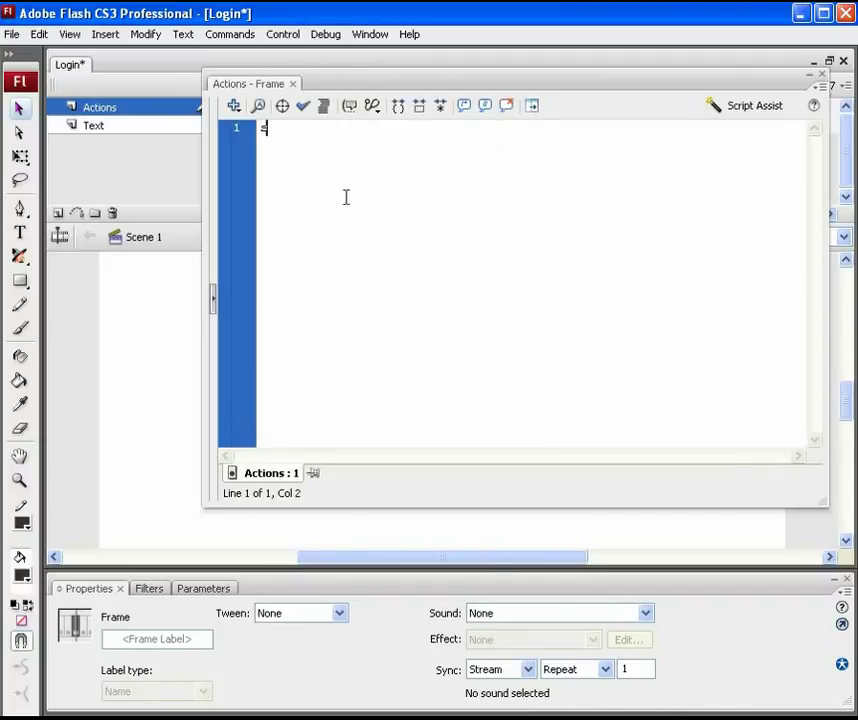
{"action": "type", "text": "top()"}
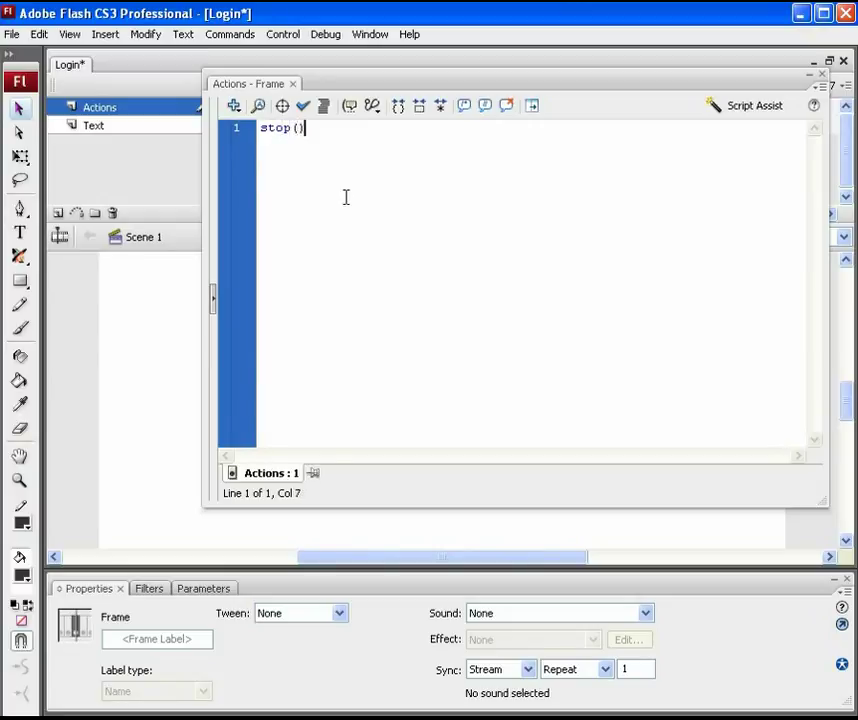
{"action": "type", "text": ";"}
Check the error_mc instance name, then write stop(); and error_mc.visible = false; in frame 1's script
{"action": "key", "text": "F9"}
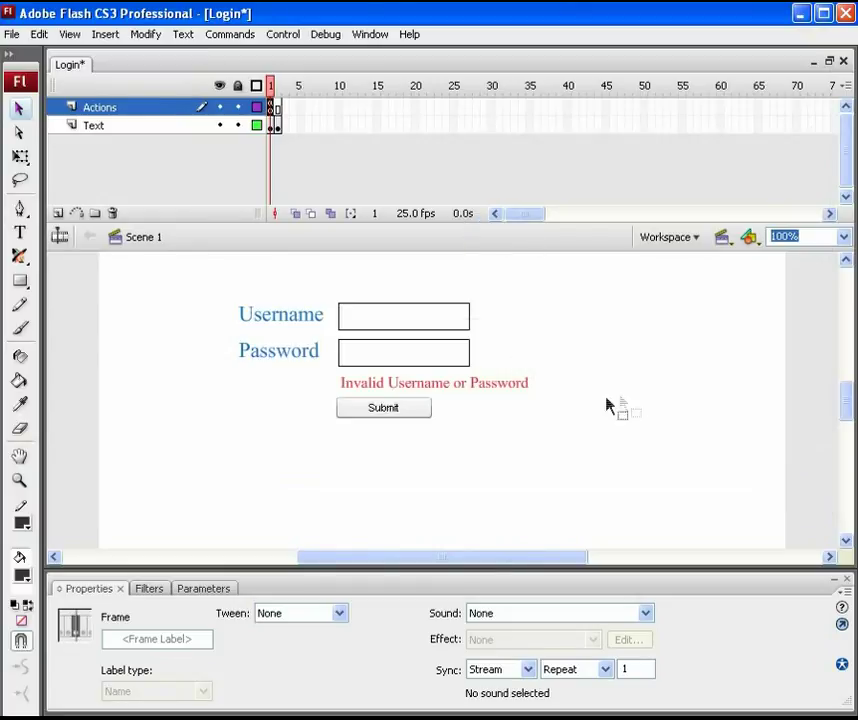
{"action": "left_click", "coordinate": [430, 386]}
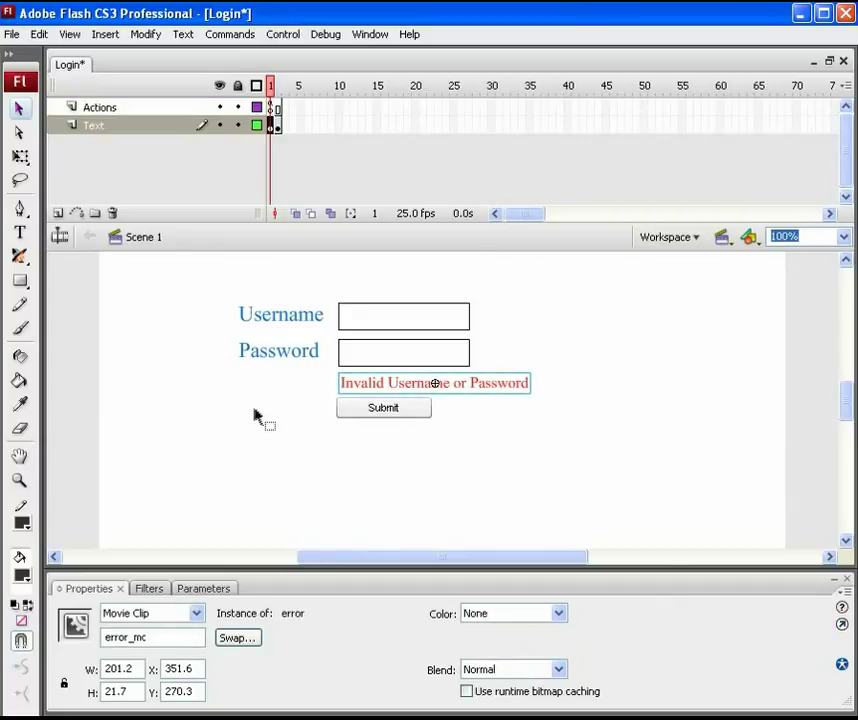
{"action": "left_click", "coordinate": [276, 107]}
{"action": "key", "text": "F9"}
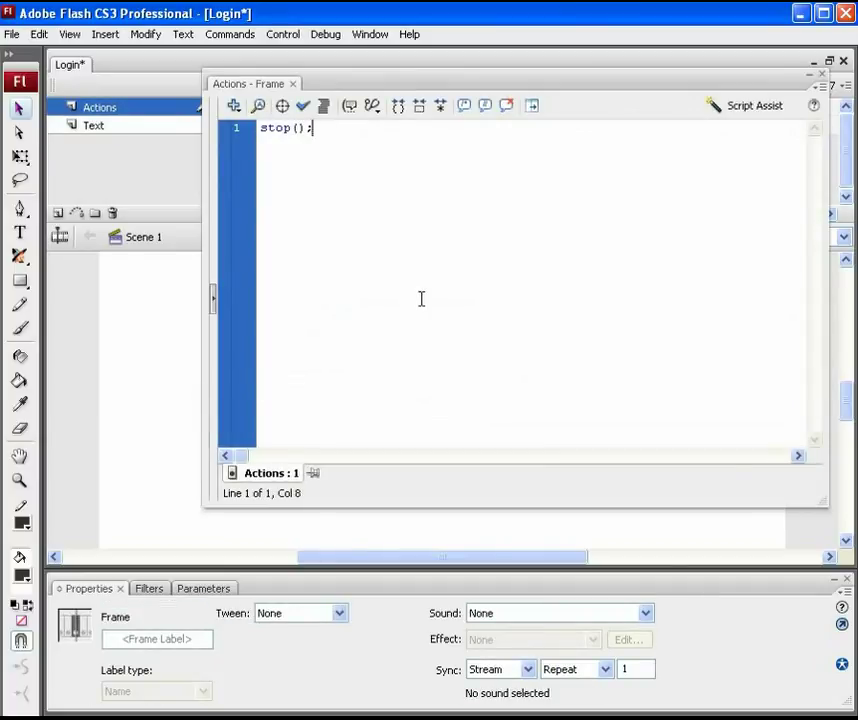
{"action": "key", "text": "Return"}
{"action": "type", "text": "er"}
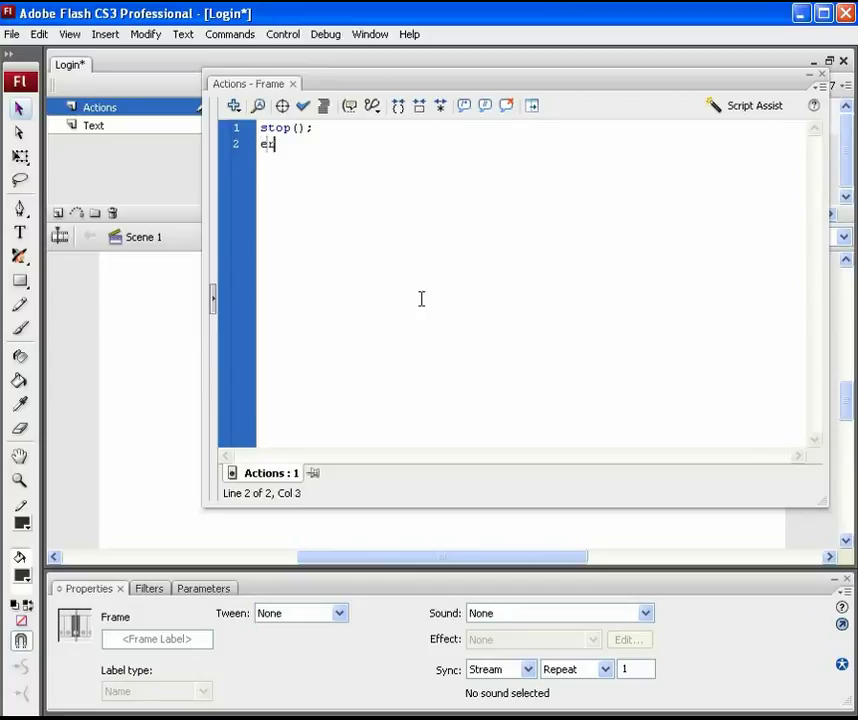
{"action": "type", "text": "ror_mc"}
{"action": "type", "text": ".vi"}
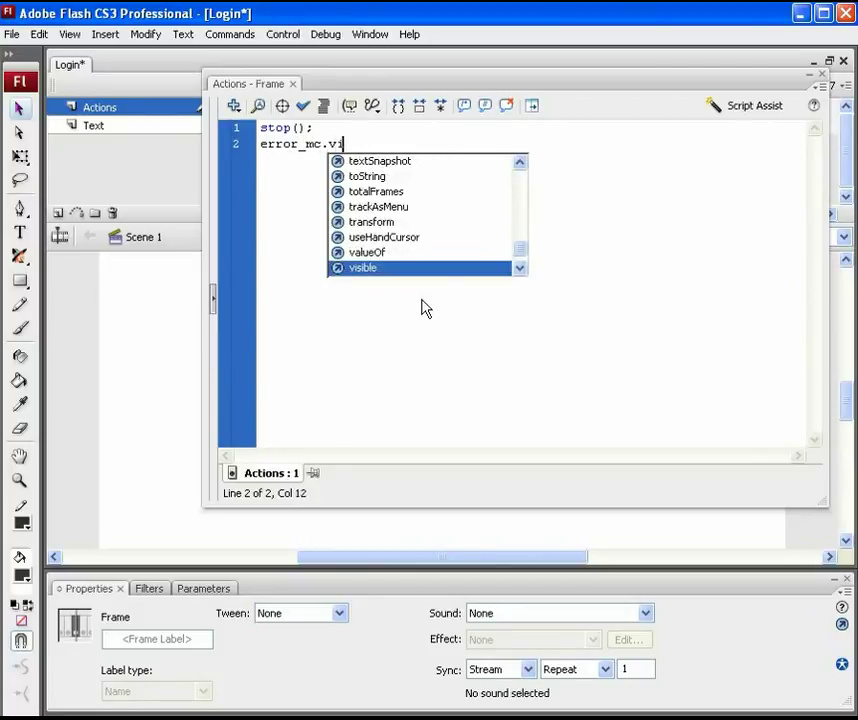
{"action": "key", "text": "Return"}
{"action": "type", "text": "= f"}
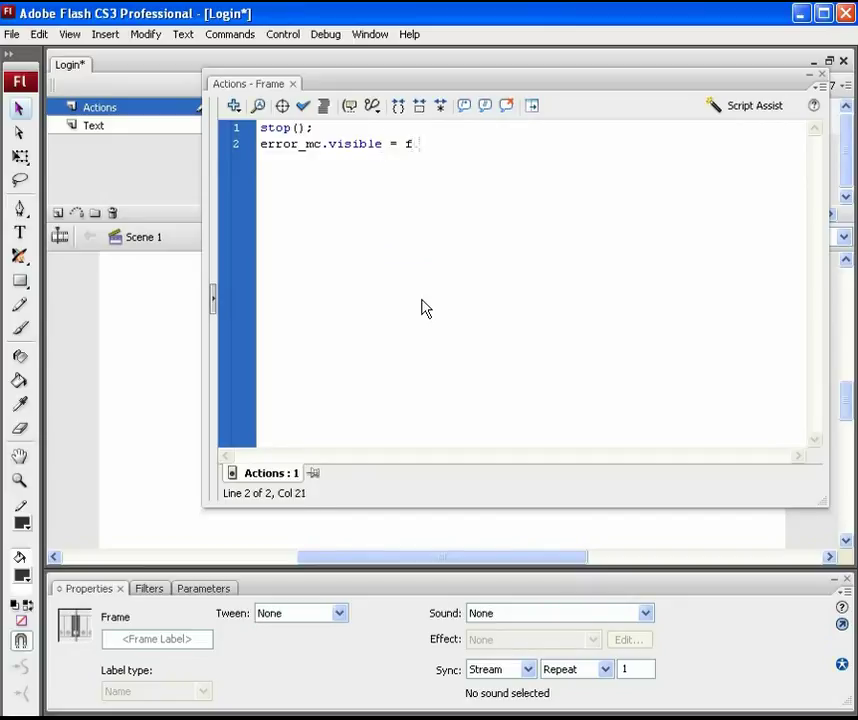
{"action": "type", "text": "alse"}
{"action": "type", "text": ";"}
{"action": "key", "text": "Return"}
{"action": "key", "text": "Return"}
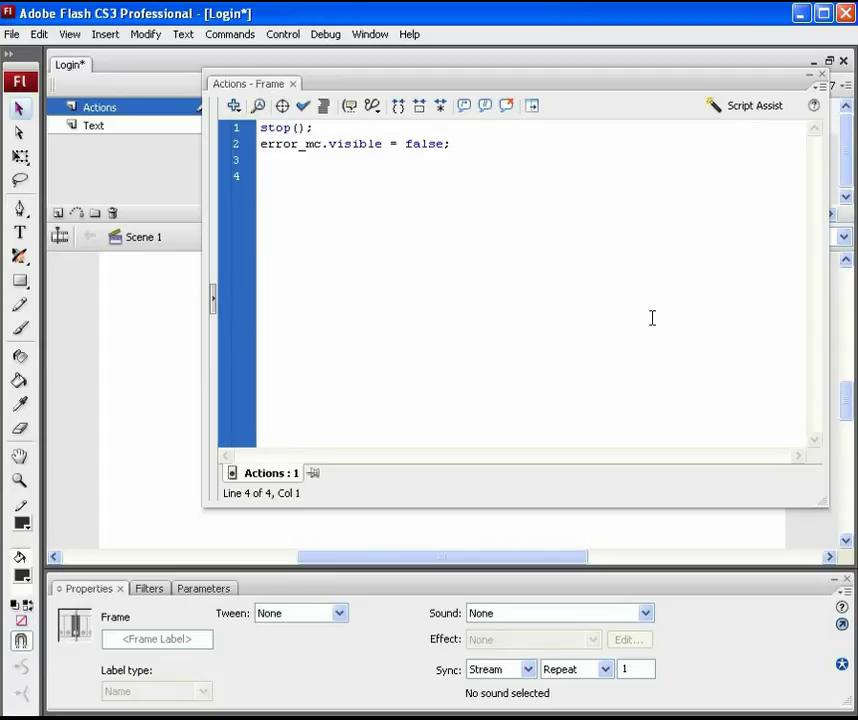
{"action": "type", "text": "var "}
{"action": "type", "text": "User;"}
Declare var User; var Pass; var myUser:String = "jack"; and var myPass:String = "password";
{"action": "key", "text": "Return"}
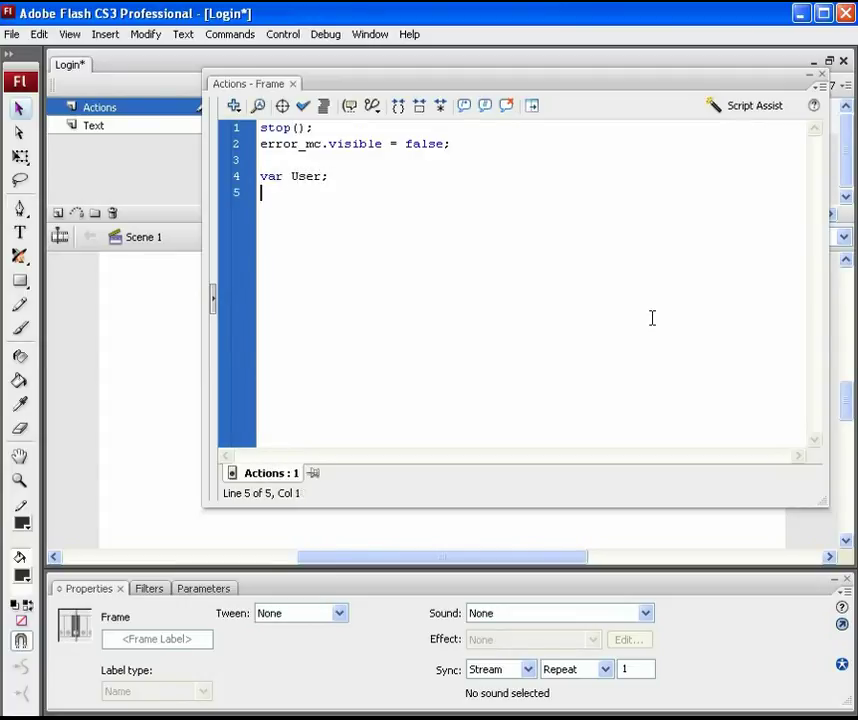
{"action": "type", "text": "var "}
{"action": "type", "text": "Pass"}
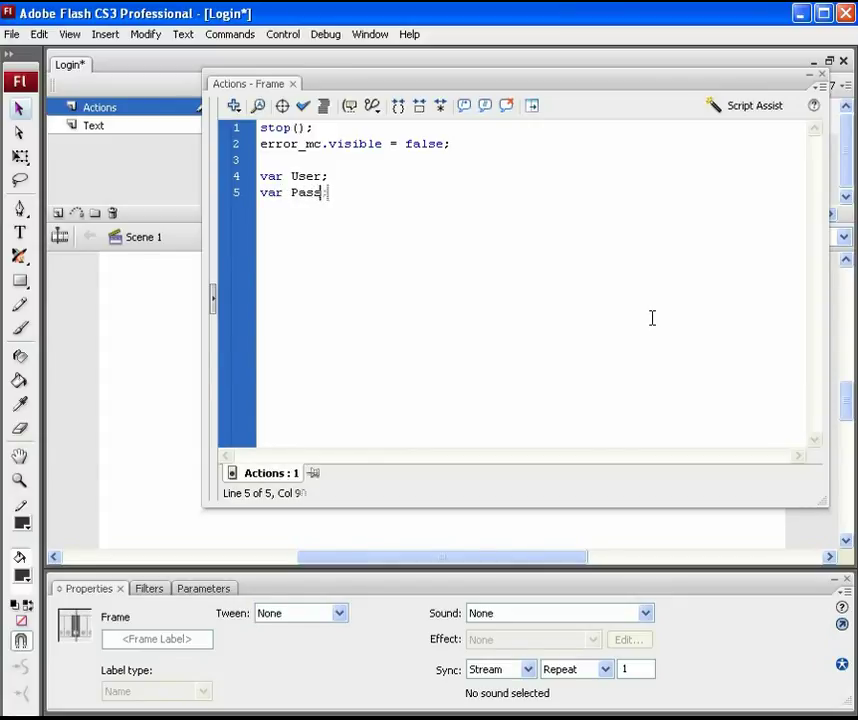
{"action": "type", "text": ";"}
{"action": "key", "text": "Return"}
{"action": "type", "text": "var my"}
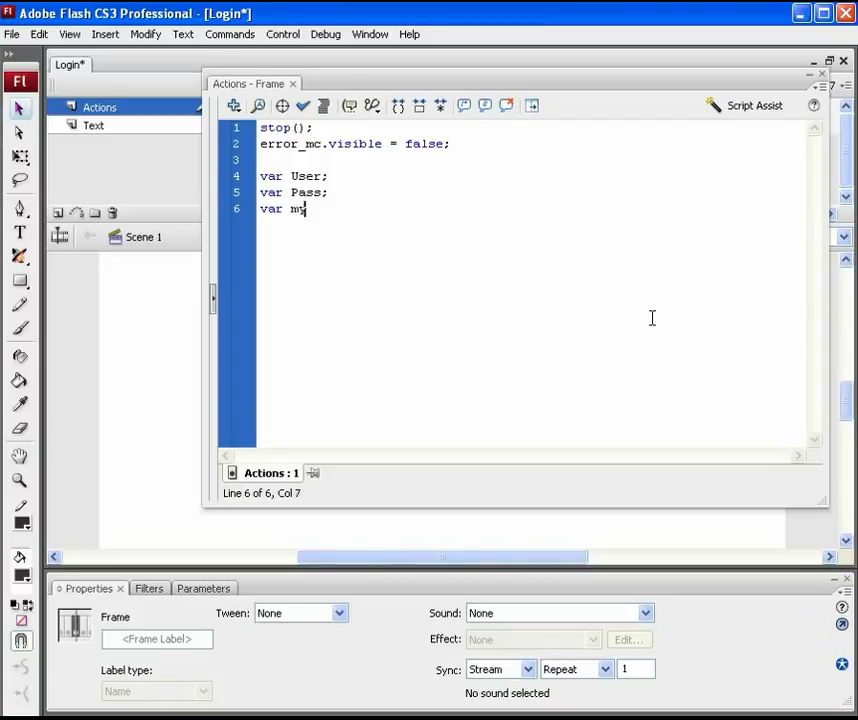
{"action": "type", "text": "User"}
{"action": "type", "text": ":Stri"}
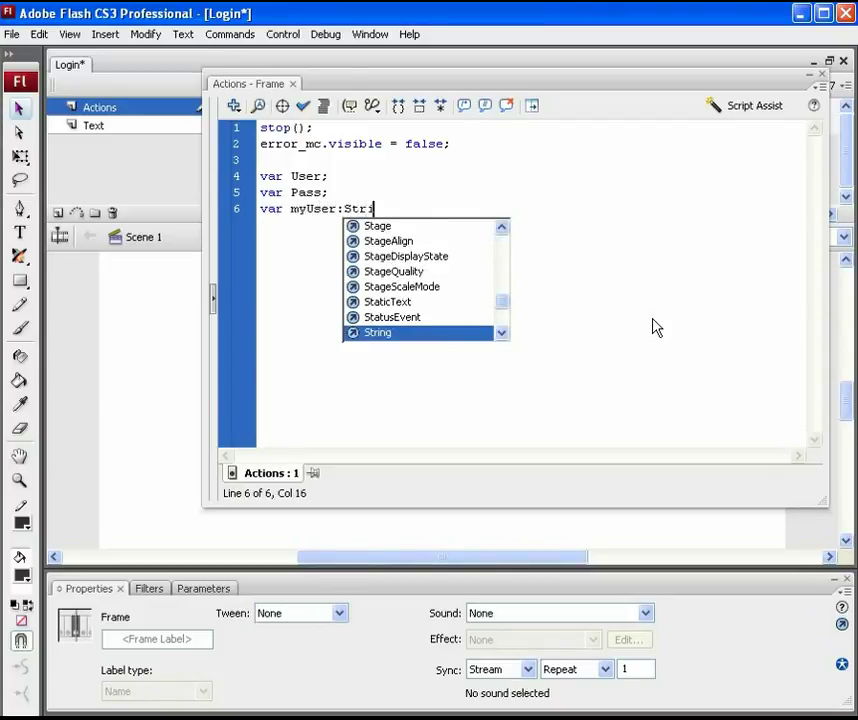
{"action": "type", "text": "ng = "}
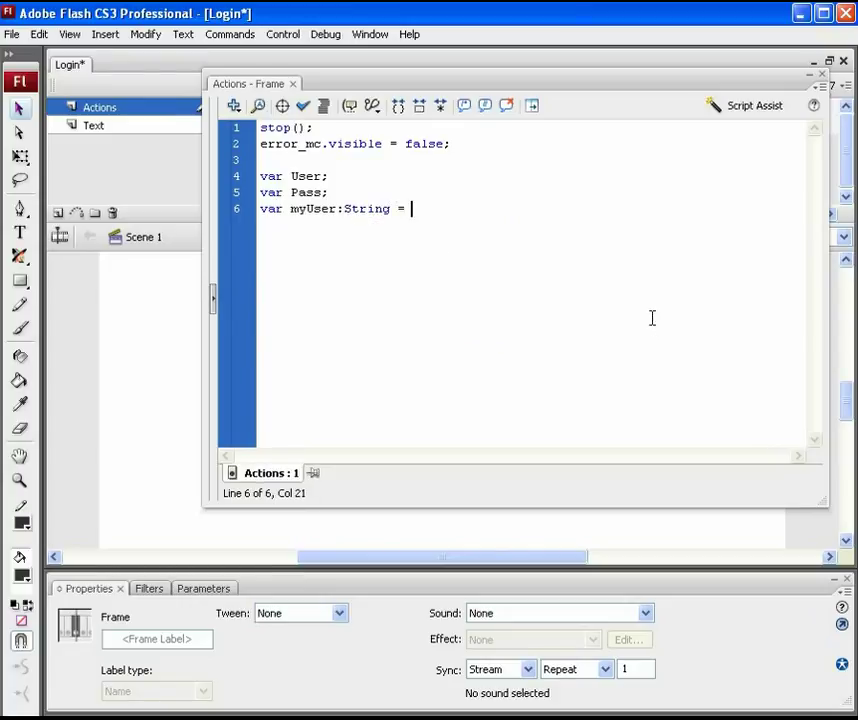
{"action": "type", "text": "\"\""}
{"action": "key", "text": "Left"}
{"action": "type", "text": "ja"}
{"action": "type", "text": "ck"}
{"action": "key", "text": "Right"}
{"action": "type", "text": ";"}
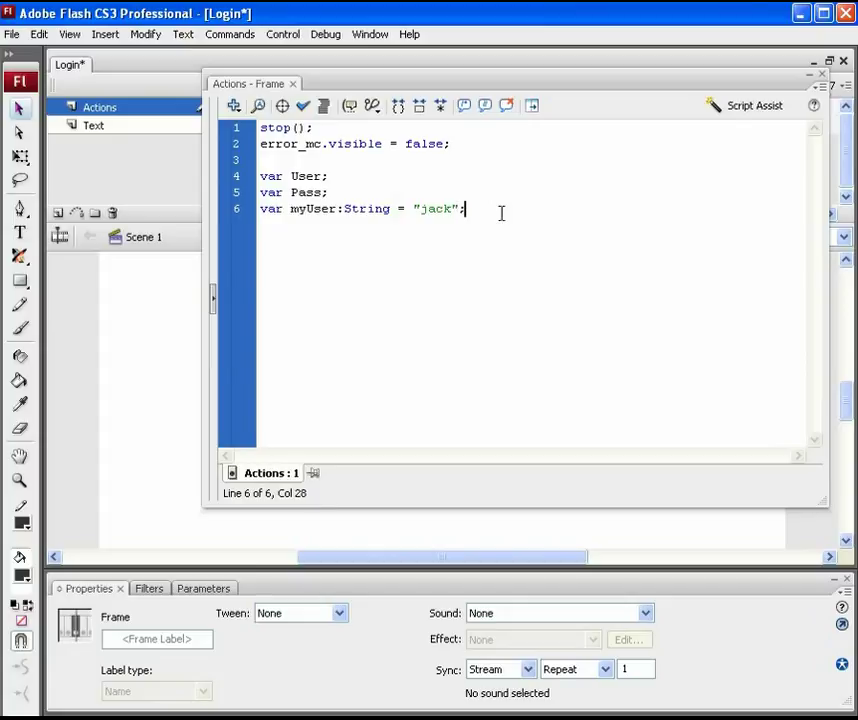
{"action": "key", "text": "Return"}
{"action": "type", "text": "var "}
{"action": "type", "text": "my"}
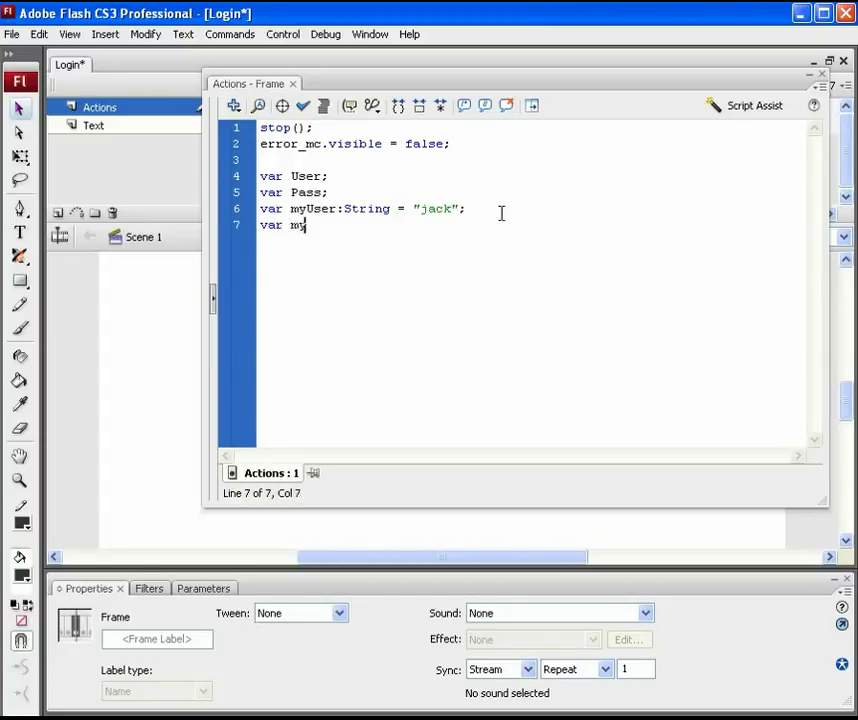
{"action": "type", "text": "Pass:"}
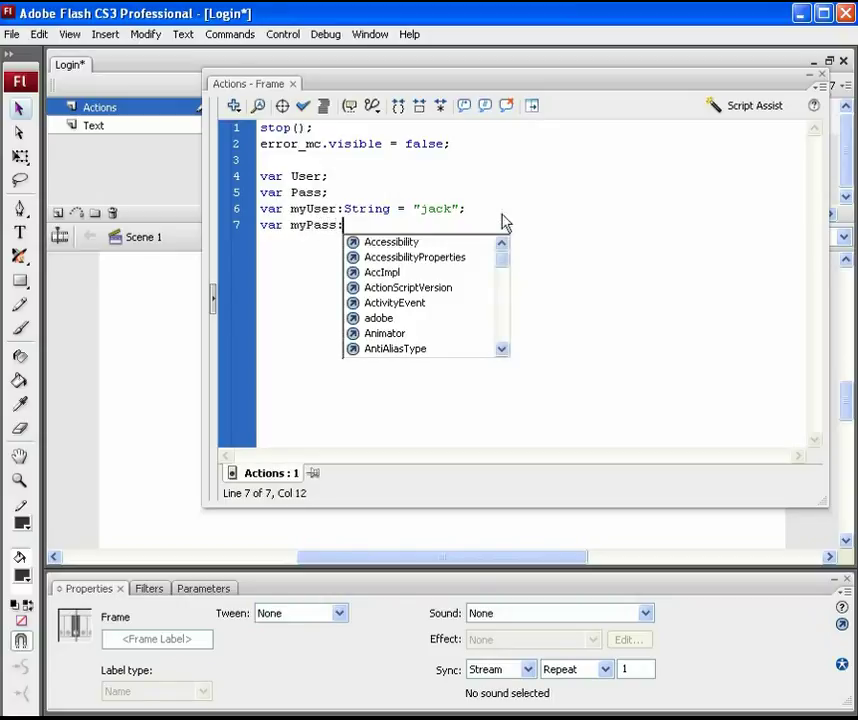
{"action": "type", "text": "String "}
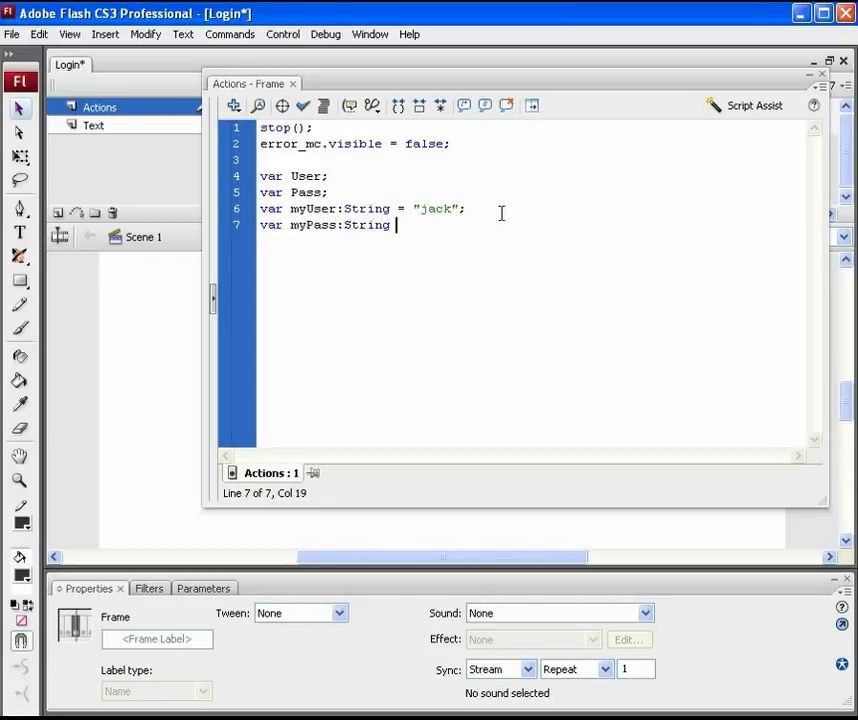
{"action": "type", "text": "= "}
{"action": "type", "text": "\"pass"}
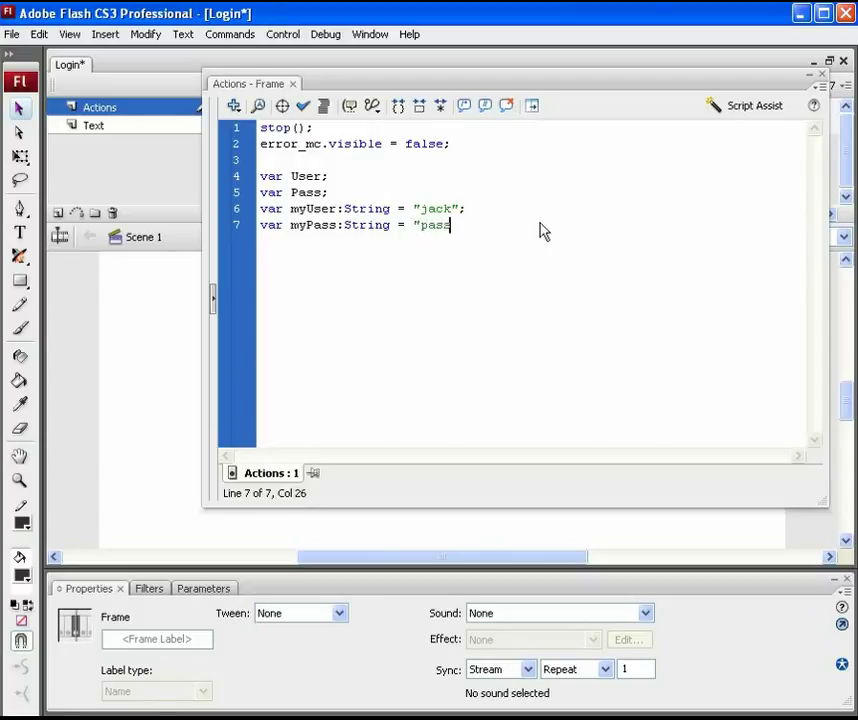
{"action": "type", "text": "word\""}
{"action": "type", "text": ";"}
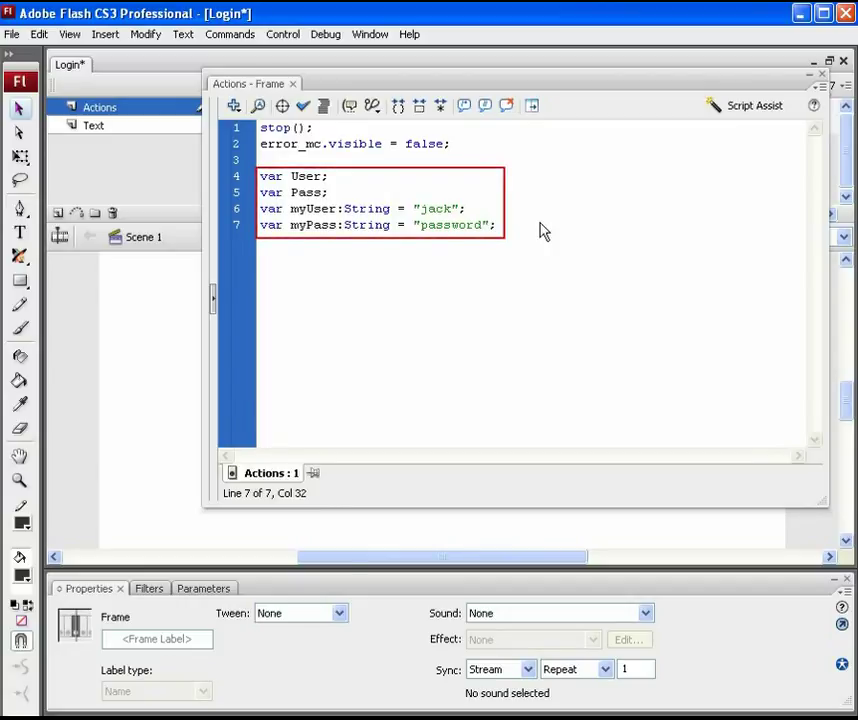
Write function submit(Event:MouseEvent):void assigning User = myInput.text; and Pass = myPassword.text;
{"action": "key", "text": "Return"}
{"action": "key", "text": "Return"}
{"action": "type", "text": "fu"}
{"action": "type", "text": "nct"}
{"action": "type", "text": "ion "}
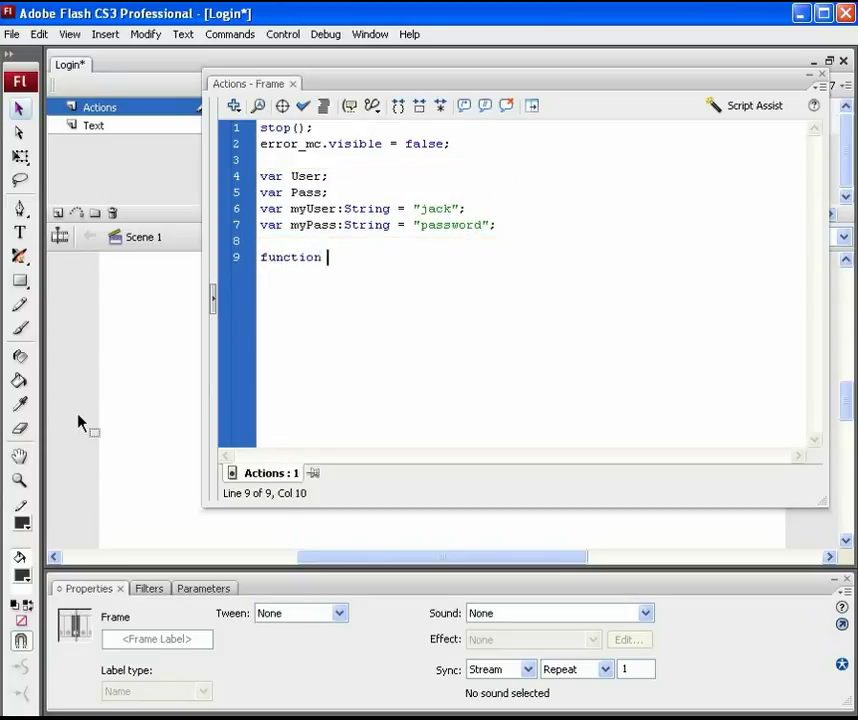
{"action": "type", "text": "submi"}
{"action": "type", "text": "t("}
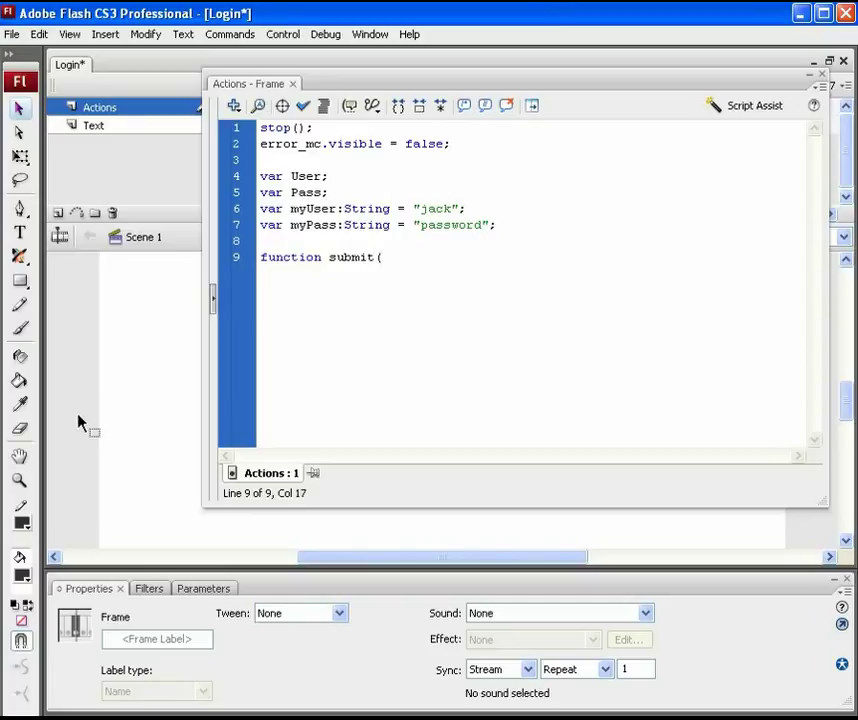
{"action": "type", "text": "Event"}
{"action": "type", "text": ":Mouse"}
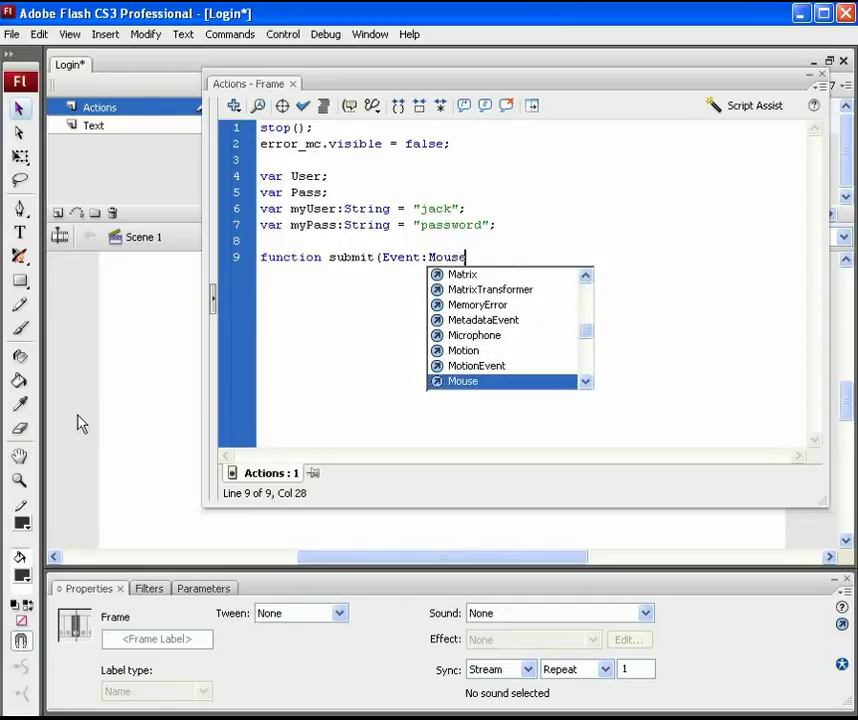
{"action": "type", "text": "Event"}
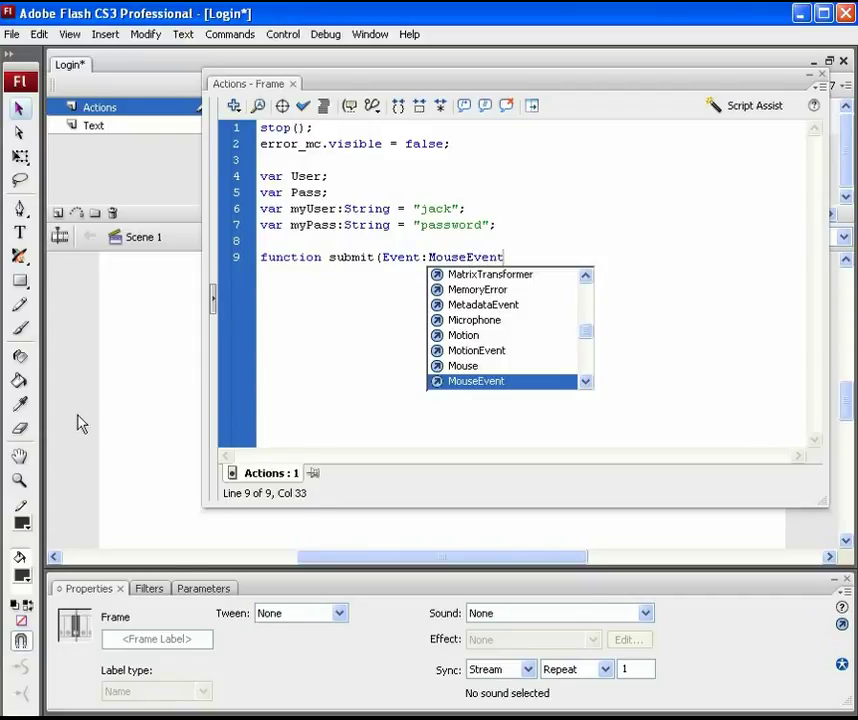
{"action": "type", "text": "):vo"}
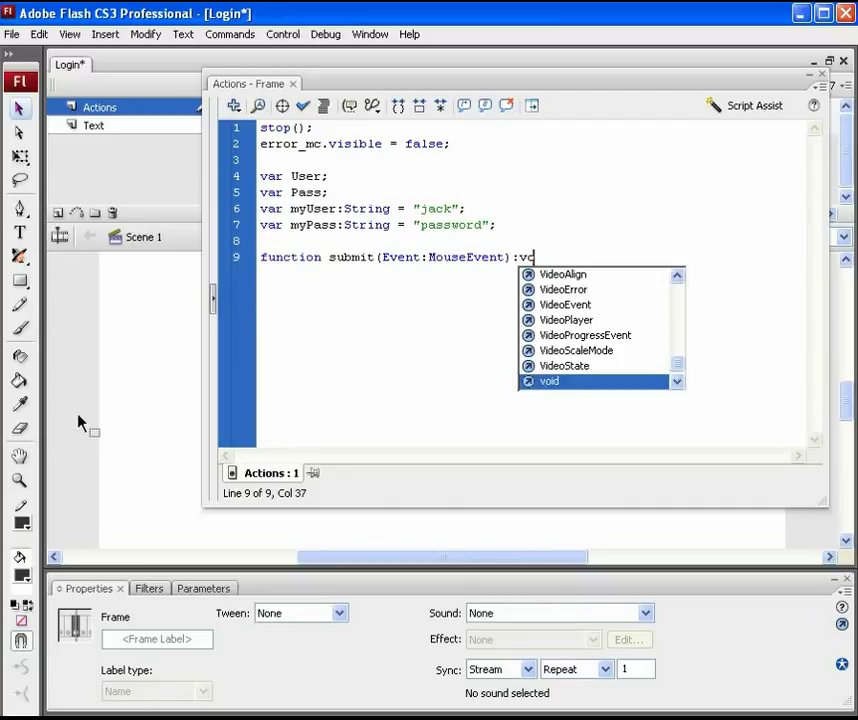
{"action": "type", "text": "id"}
{"action": "key", "text": "Return"}
{"action": "type", "text": "{"}
{"action": "key", "text": "Return"}
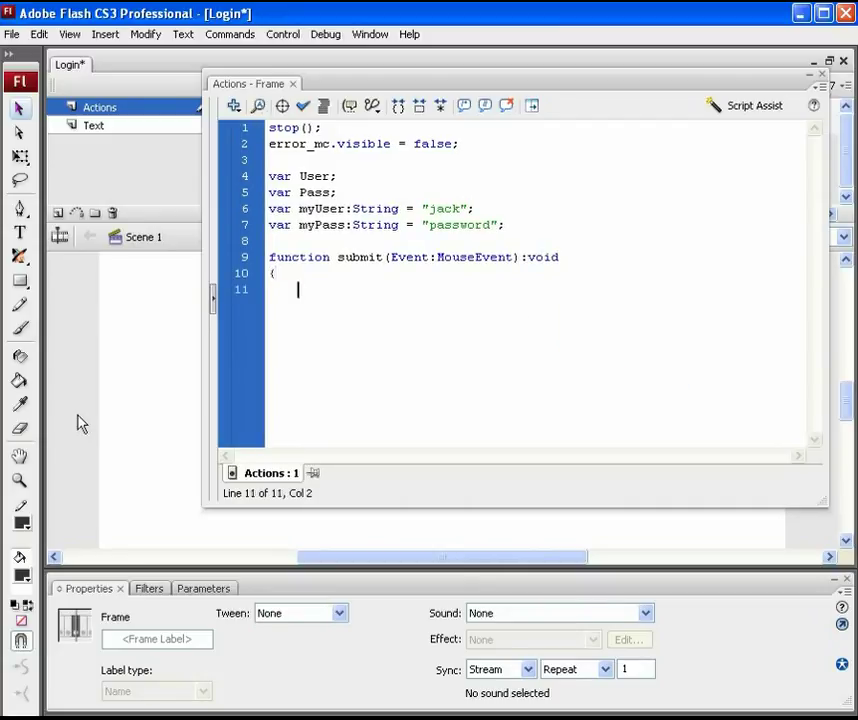
{"action": "type", "text": "}"}
{"action": "key", "text": "Up"}
{"action": "key", "text": "Return"}
{"action": "type", "text": "Us"}
{"action": "type", "text": "er"}
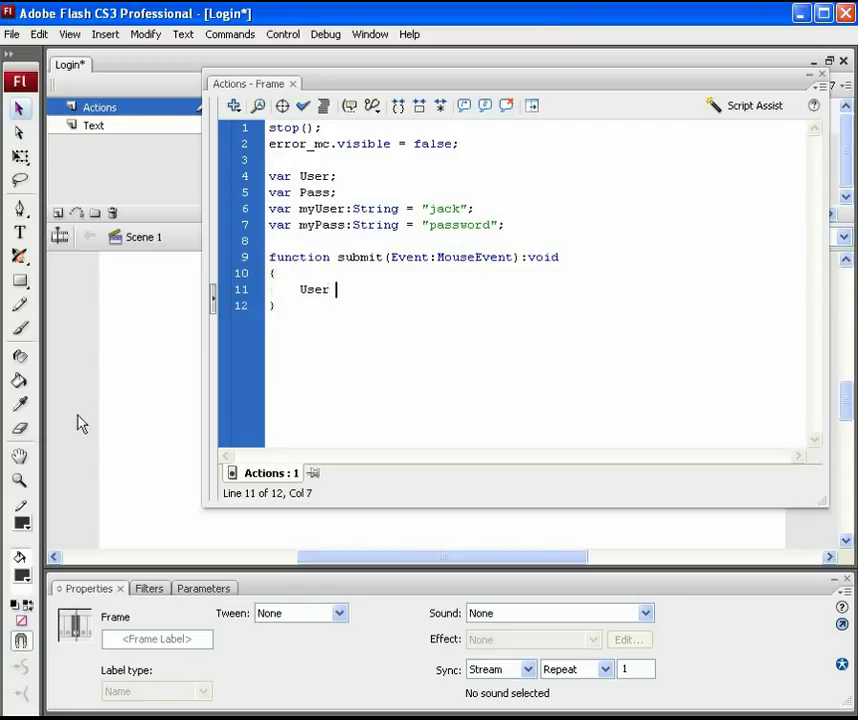
{"action": "type", "text": " = ny"}
{"action": "type", "text": "Input"}
{"action": "type", "text": ".text"}
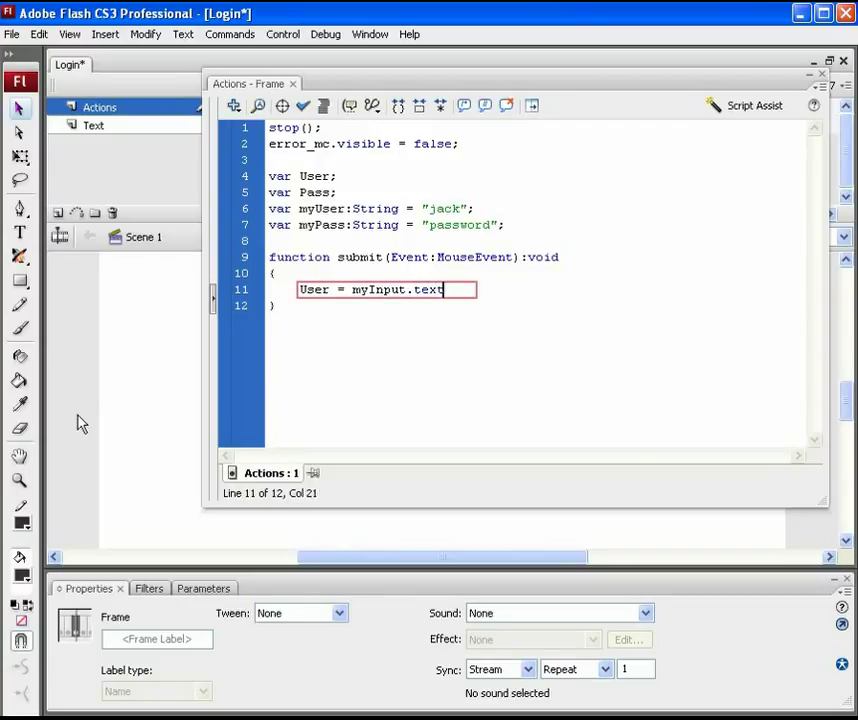
{"action": "type", "text": ";"}
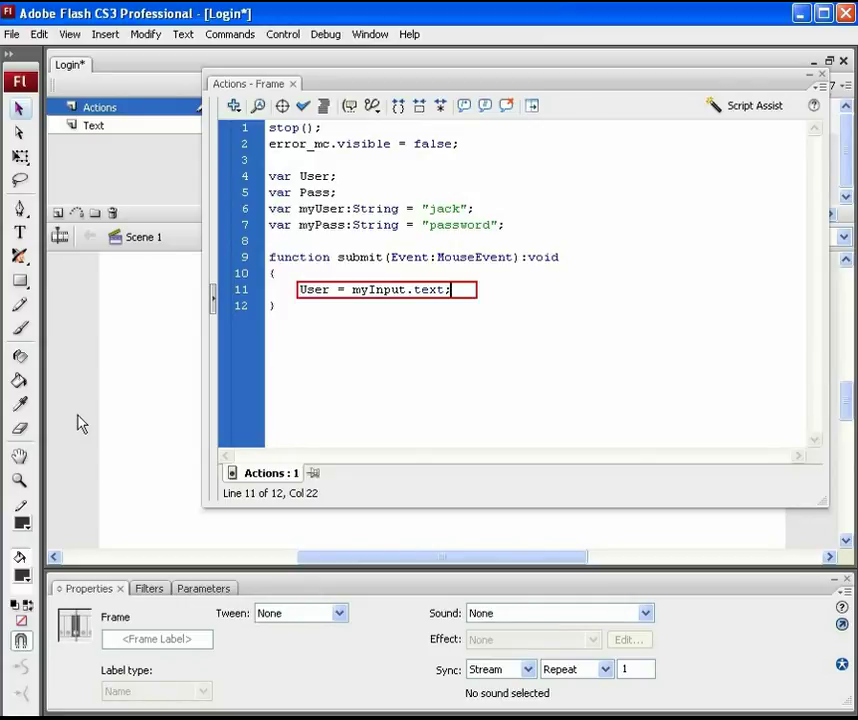
{"action": "key", "text": "Return"}
{"action": "type", "text": "Pa"}
{"action": "type", "text": "ss = "}
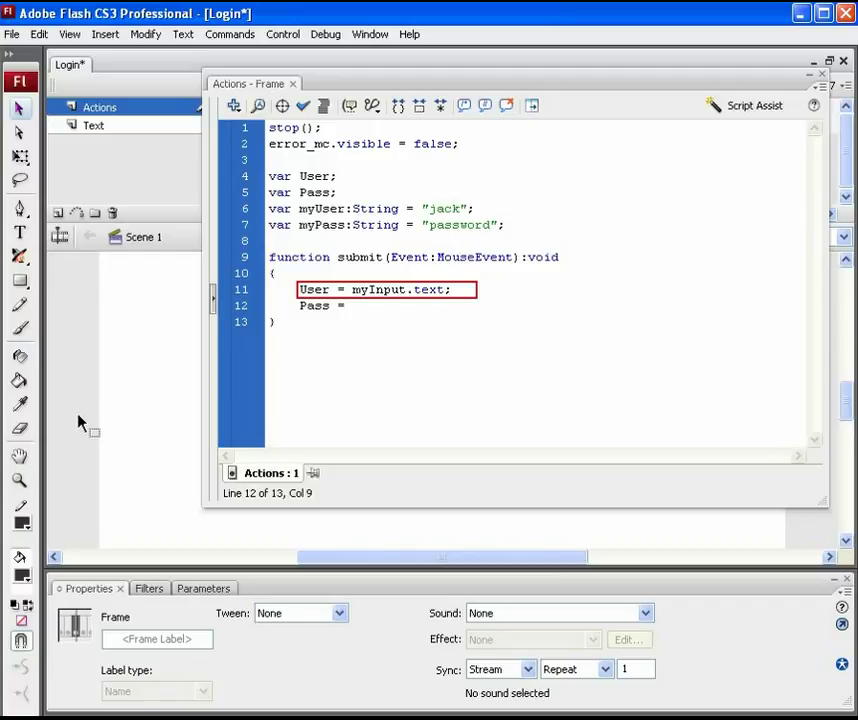
{"action": "type", "text": "myPa"}
{"action": "type", "text": "ssword"}
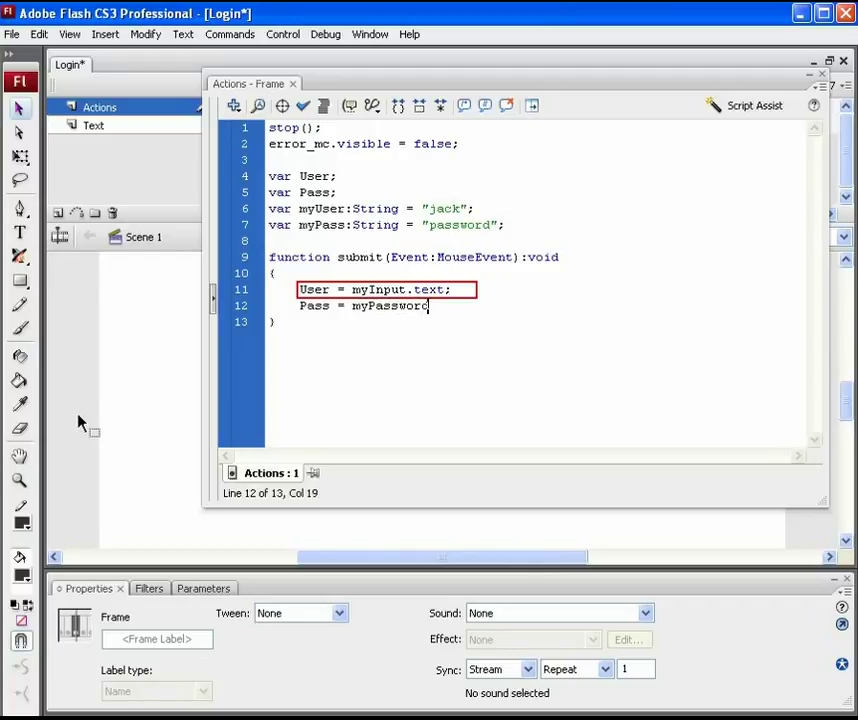
{"action": "type", "text": ".text"}
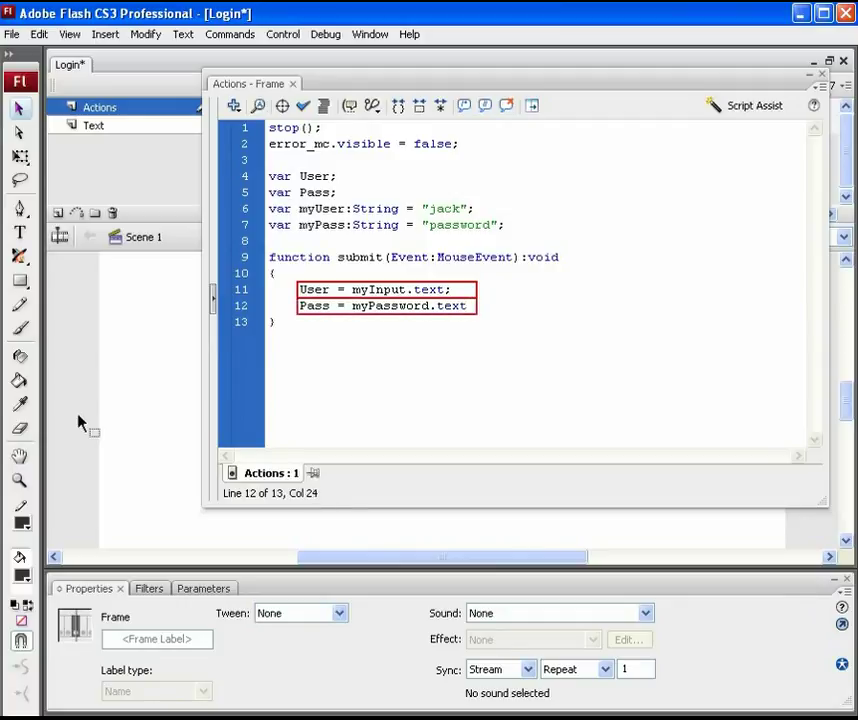
{"action": "type", "text": ";"}
Add if(User == myUser && Pass == myPass) { gotoAndStop(2); } inside the submit function
{"action": "key", "text": "Return"}
{"action": "key", "text": "Return"}
{"action": "type", "text": "if"}
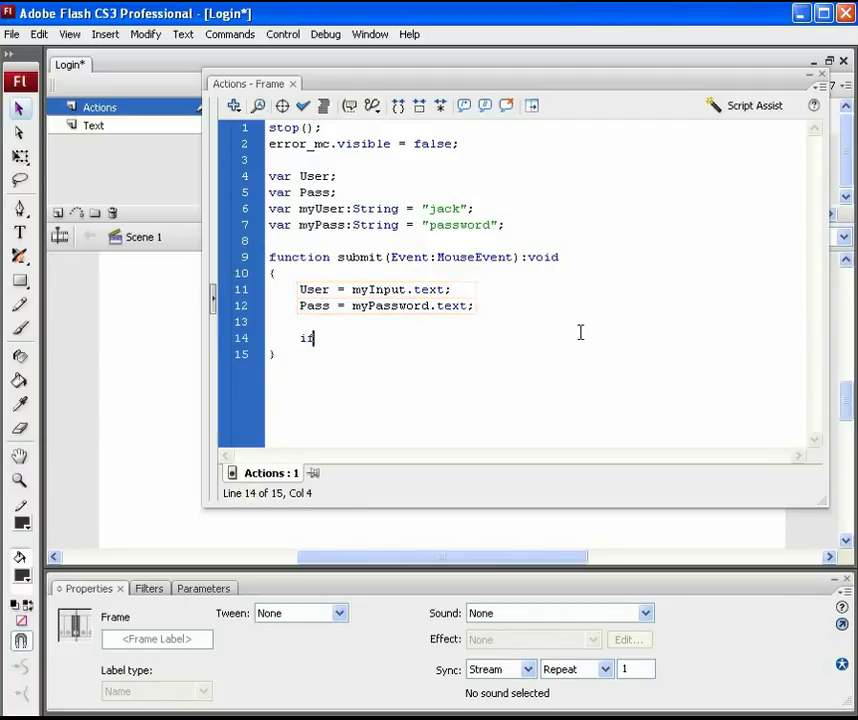
{"action": "type", "text": "("}
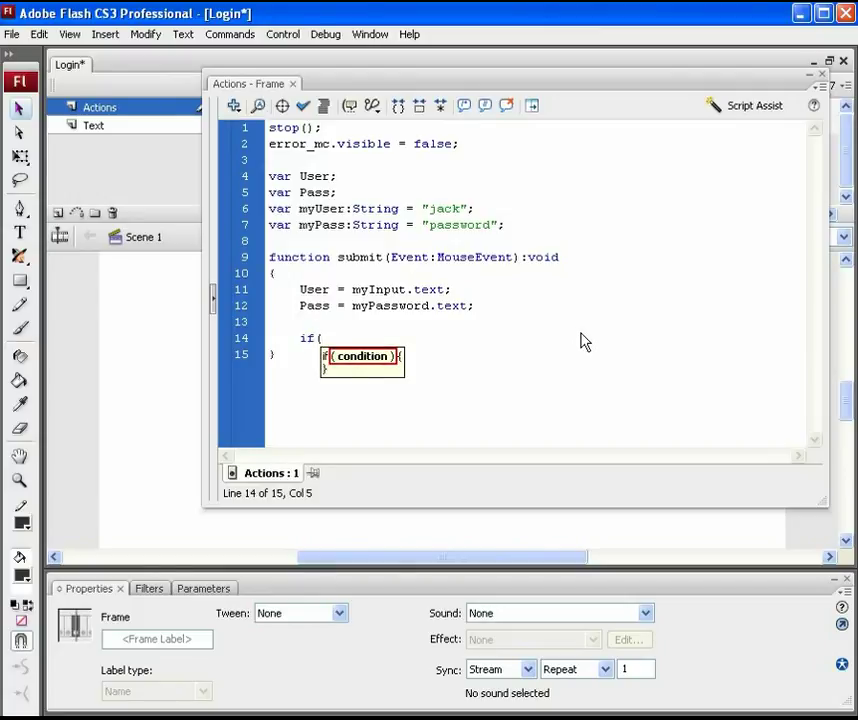
{"action": "type", "text": ")"}
{"action": "key", "text": "Return"}
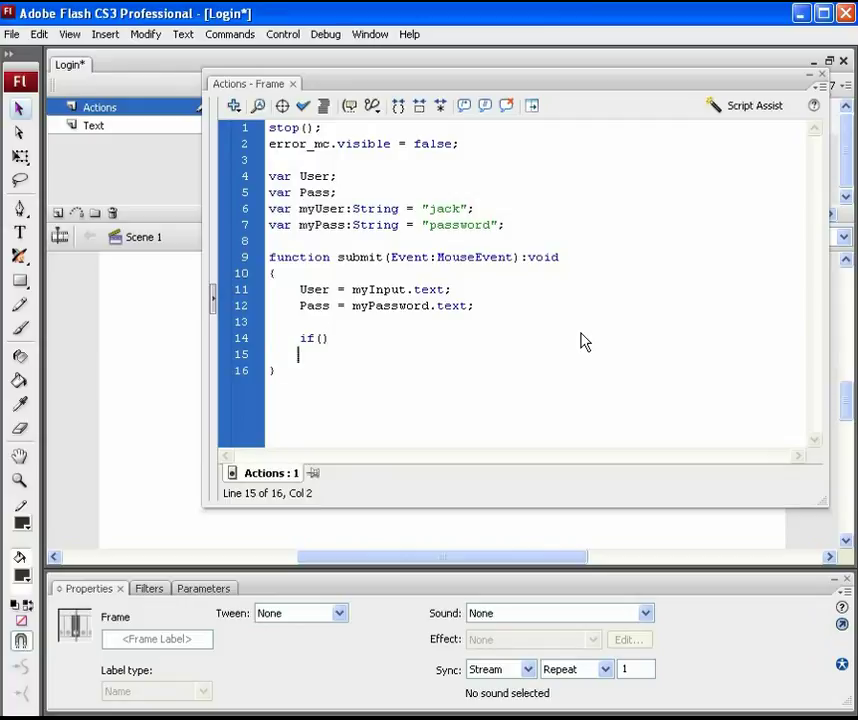
{"action": "type", "text": "{"}
{"action": "key", "text": "Return"}
{"action": "type", "text": "}"}
{"action": "left_click", "coordinate": [358, 339]}
{"action": "type", "text": "Us"}
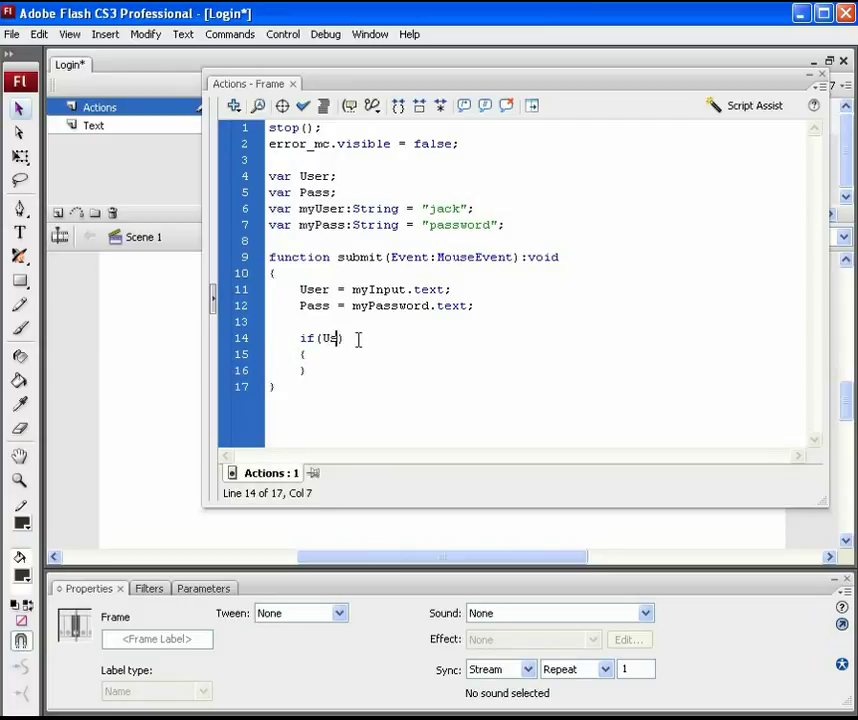
{"action": "type", "text": "er =="}
{"action": "type", "text": " myU"}
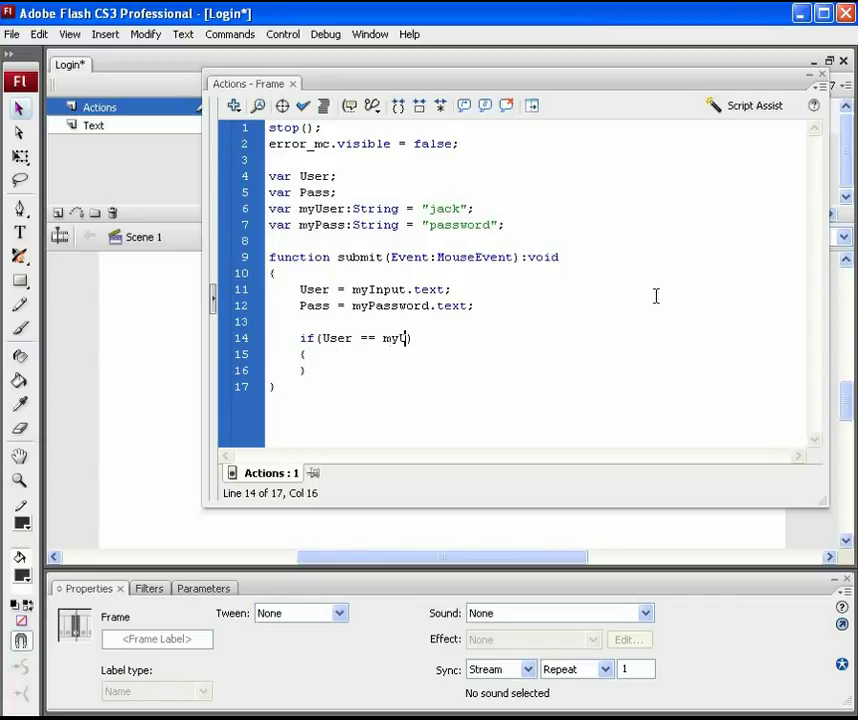
{"action": "type", "text": "ser && "}
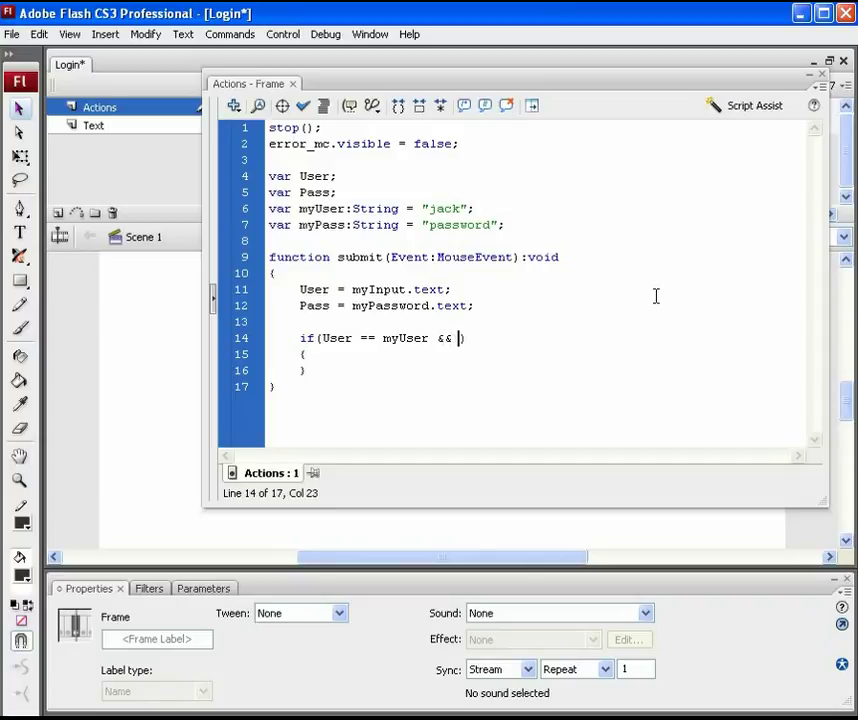
{"action": "type", "text": "Pass ="}
{"action": "type", "text": "= myP"}
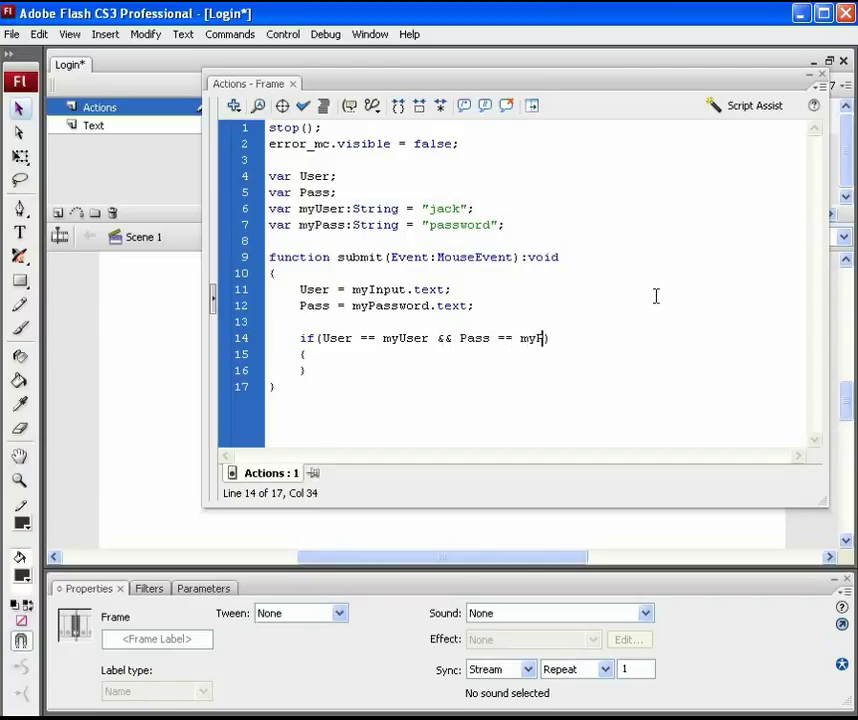
{"action": "type", "text": "ass"}
{"action": "left_click", "coordinate": [459, 357]}
{"action": "key", "text": "Return"}
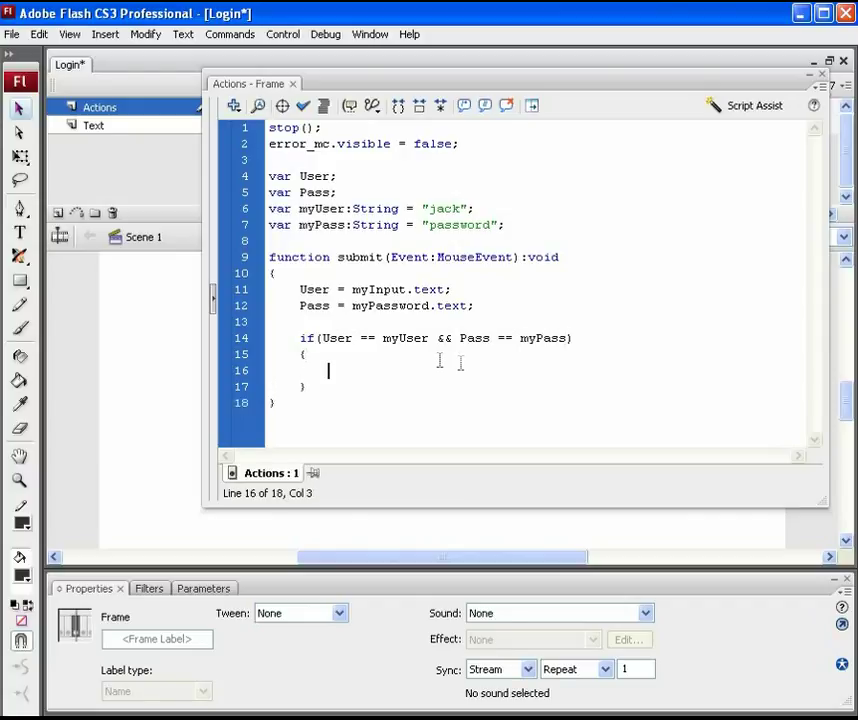
{"action": "key", "text": "Tab"}
{"action": "type", "text": "gotoA"}
{"action": "type", "text": "ndStop("}
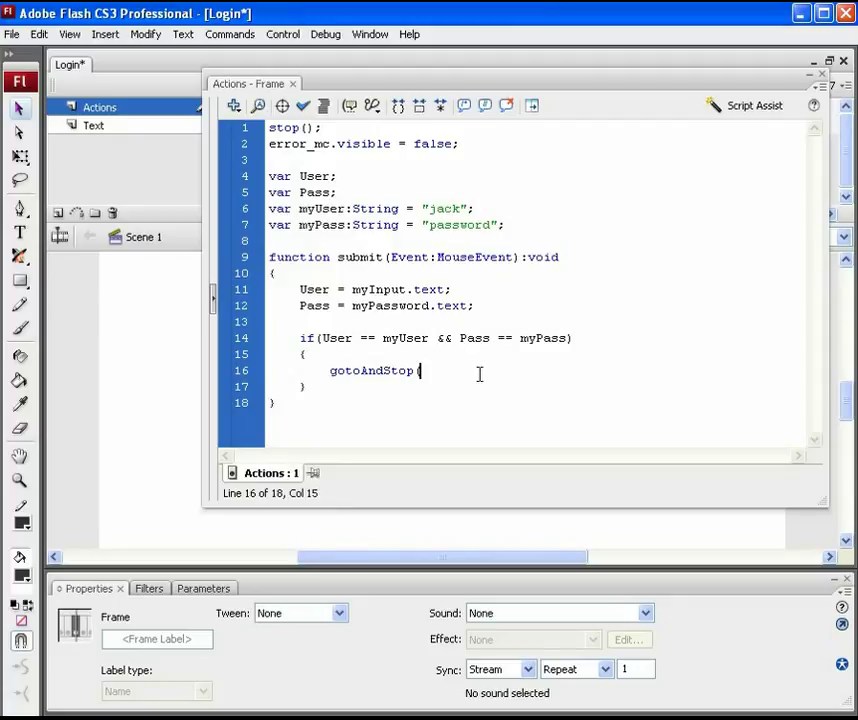
{"action": "type", "text": "2)"}
{"action": "type", "text": ";"}
{"action": "left_click", "coordinate": [307, 387]}
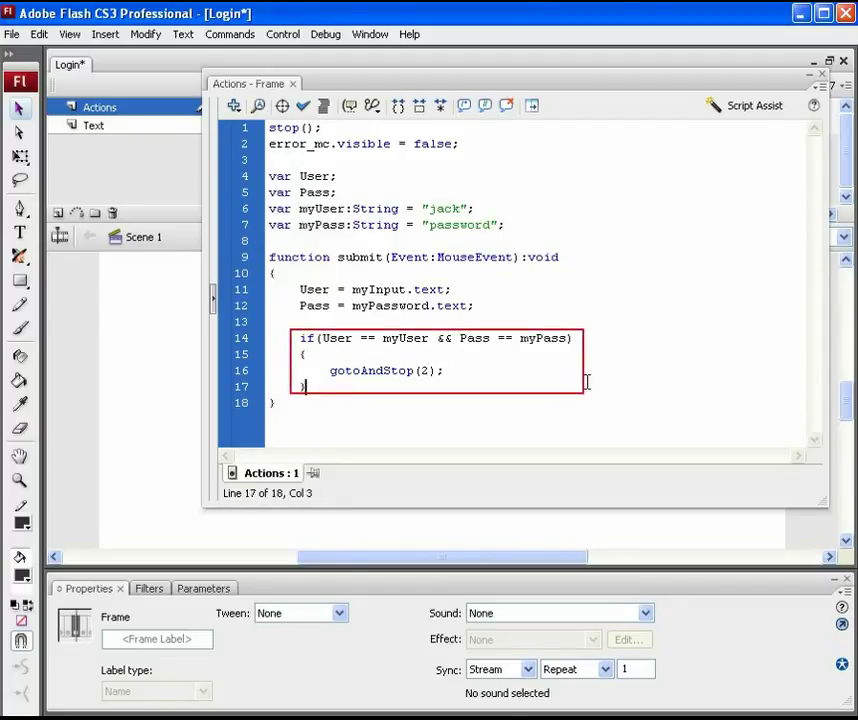
{"action": "key", "text": "Return"}
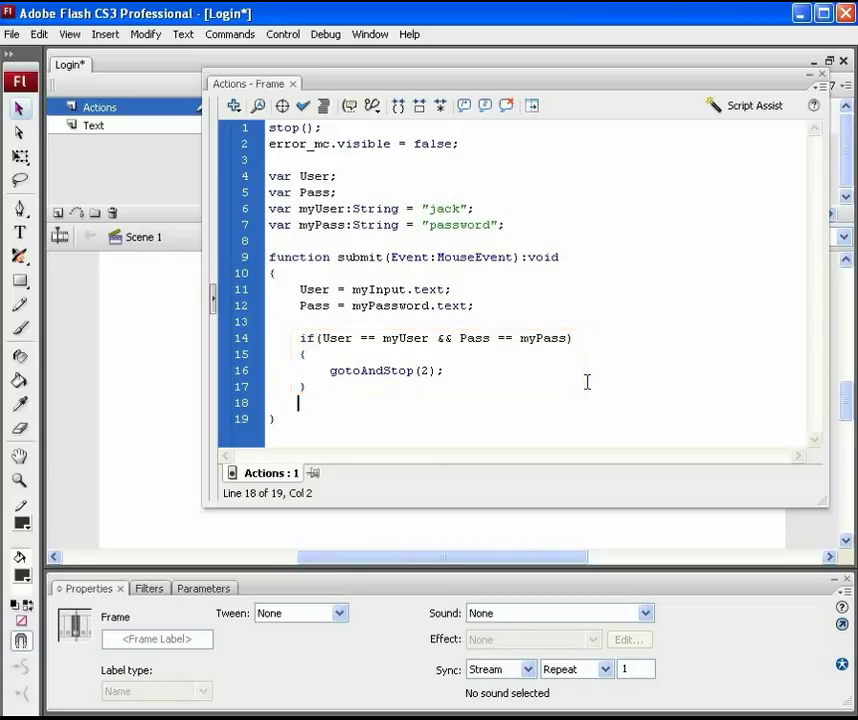
{"action": "type", "text": "else"}
Write else { error_mc.visible = true; } after the if block and close the submit function
{"action": "key", "text": "Return"}
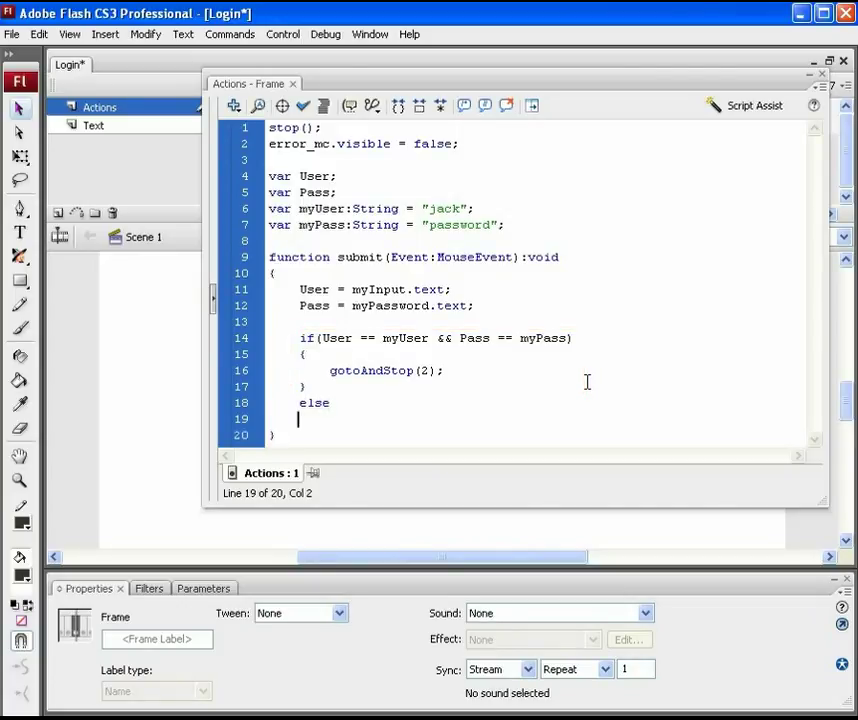
{"action": "type", "text": "{"}
{"action": "key", "text": "Return"}
{"action": "type", "text": "}"}
{"action": "key", "text": "Up"}
{"action": "key", "text": "End"}
{"action": "key", "text": "Return"}
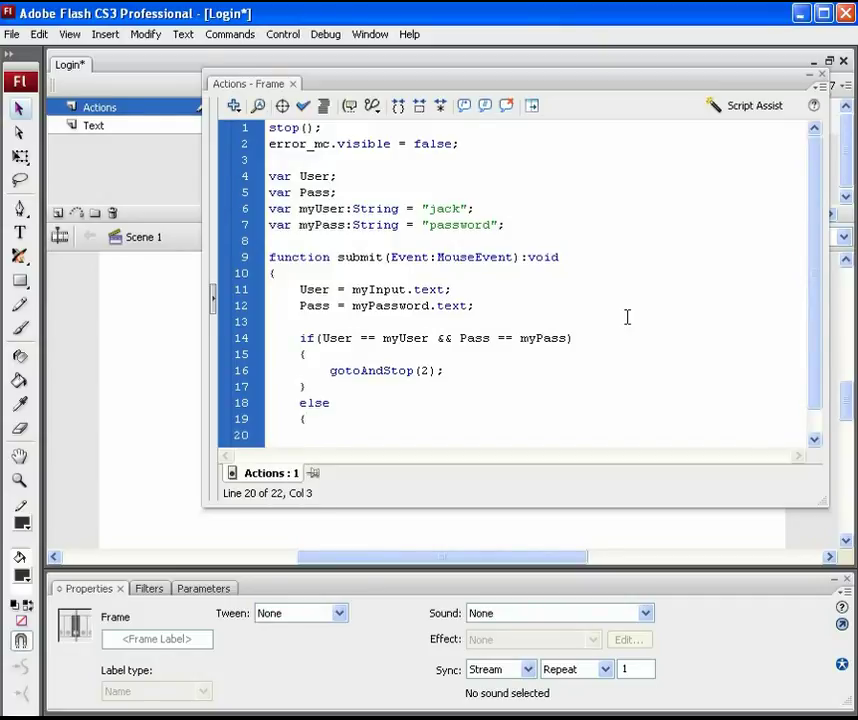
{"action": "type", "text": "error_"}
{"action": "type", "text": "mc.v"}
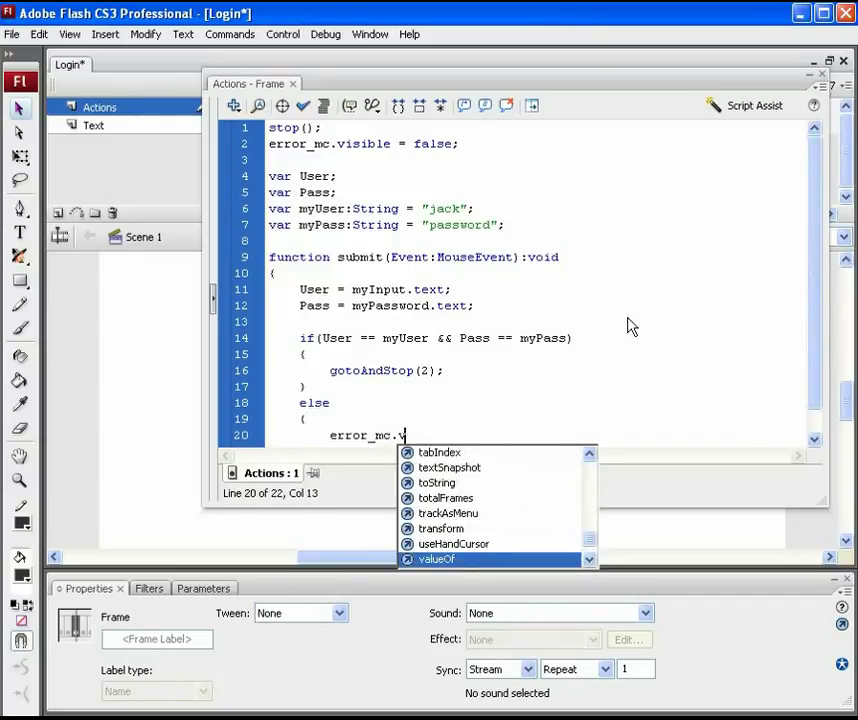
{"action": "type", "text": "isible = "}
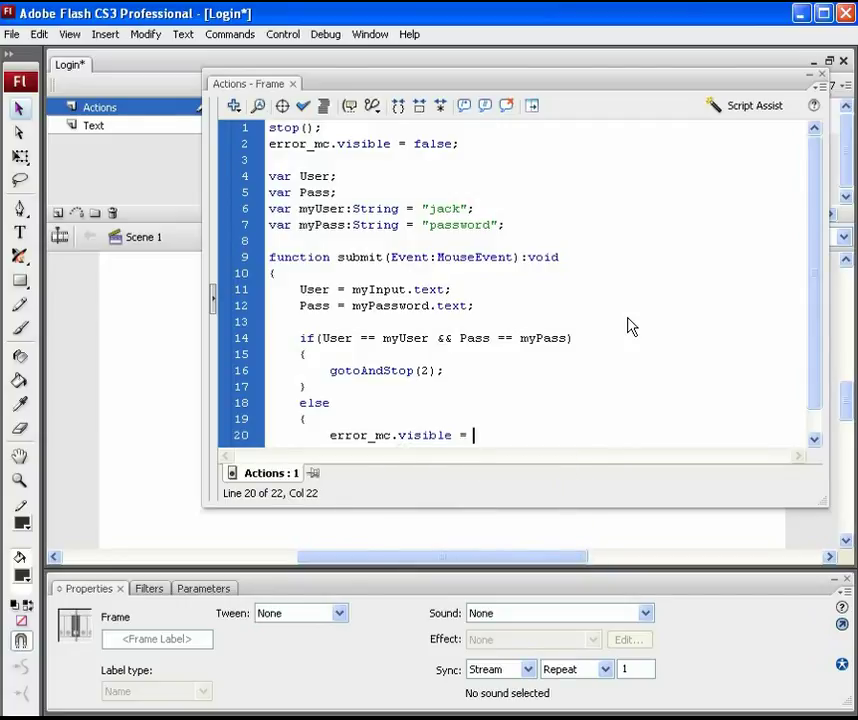
{"action": "type", "text": "true;"}
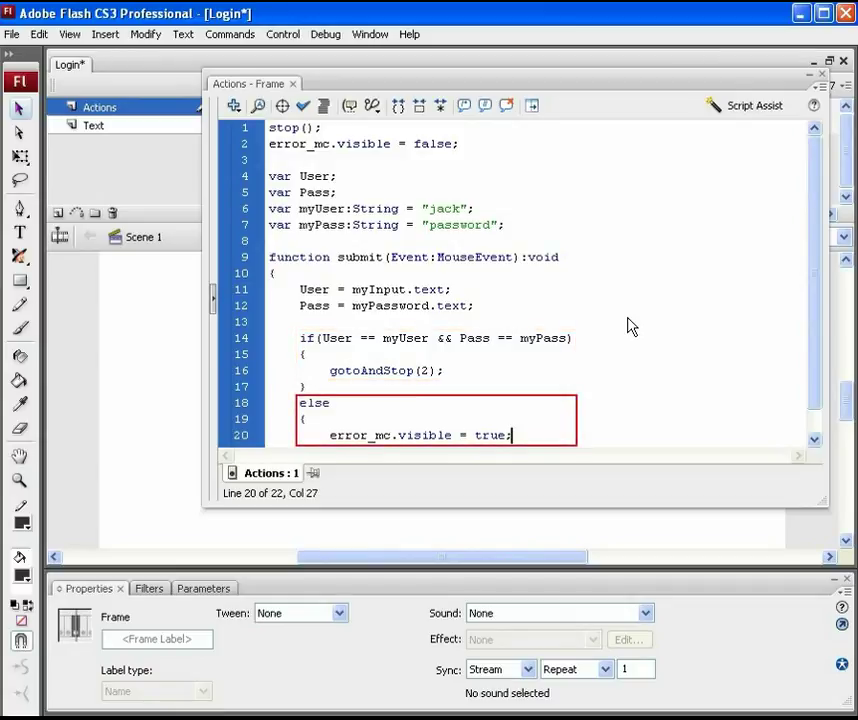
{"action": "scroll", "coordinate": [580, 330], "scroll_direction": "down", "scroll_amount": 1}
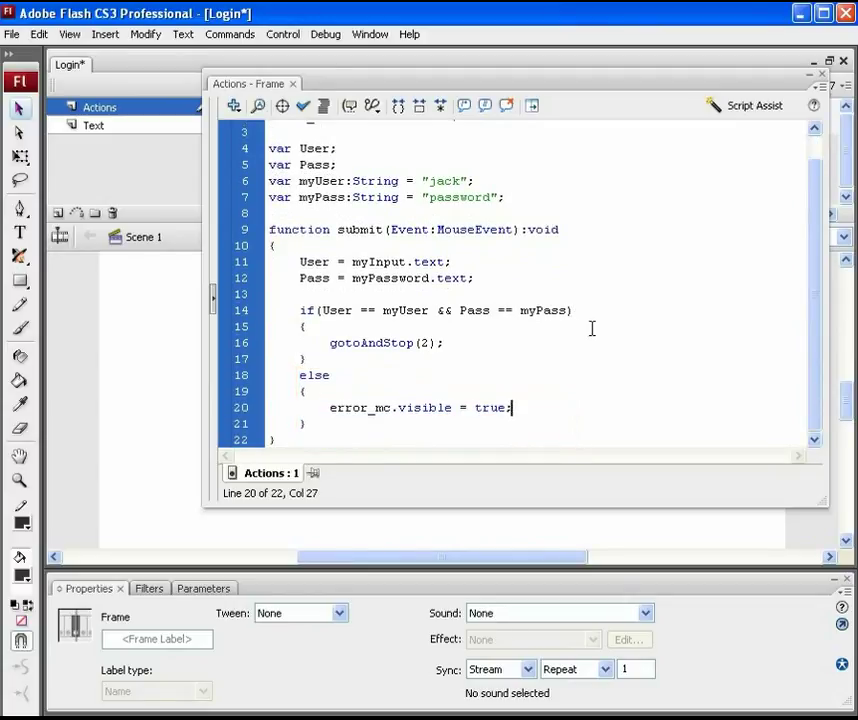
Add submit_btn.addEventListener(MouseEvent.CLICK, submit); at the script end and run Test Movie
{"action": "left_click", "coordinate": [300, 440]}
{"action": "key", "text": "Return"}
{"action": "key", "text": "Return"}
{"action": "type", "text": "submi"}
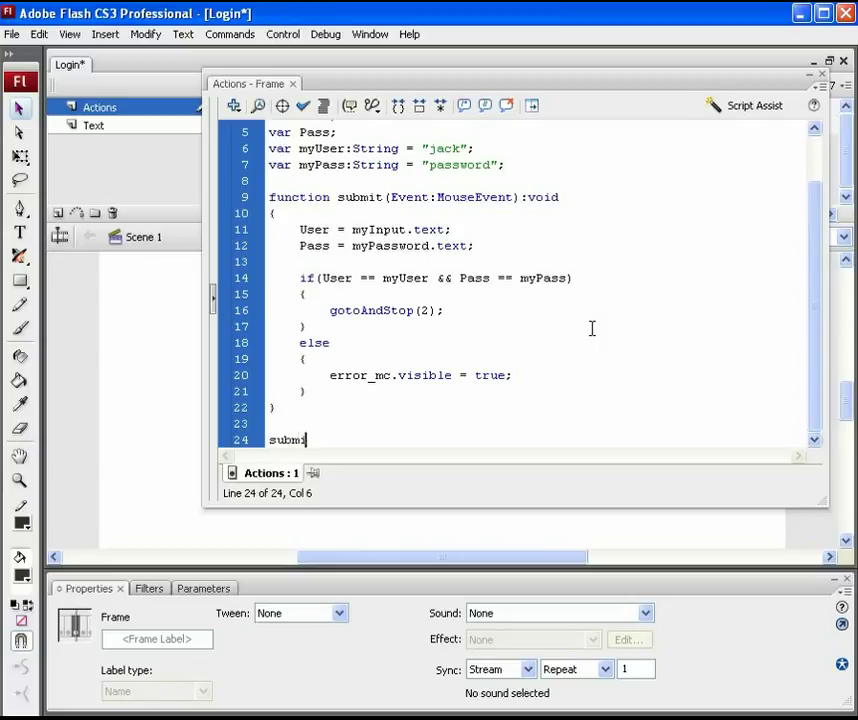
{"action": "type", "text": "t_btn"}
{"action": "type", "text": ".a"}
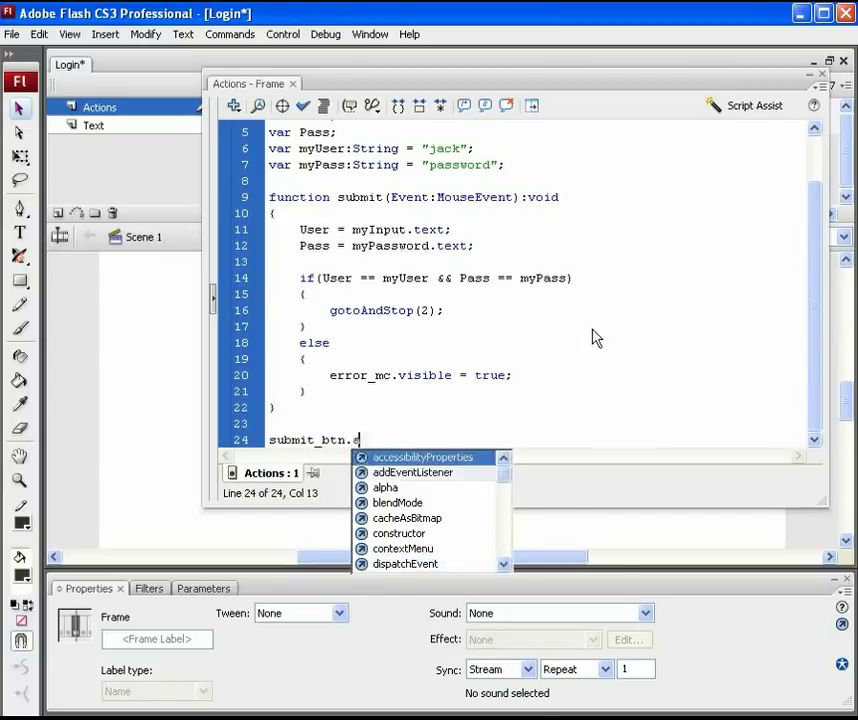
{"action": "type", "text": "d"}
{"action": "key", "text": "Return"}
{"action": "type", "text": "("}
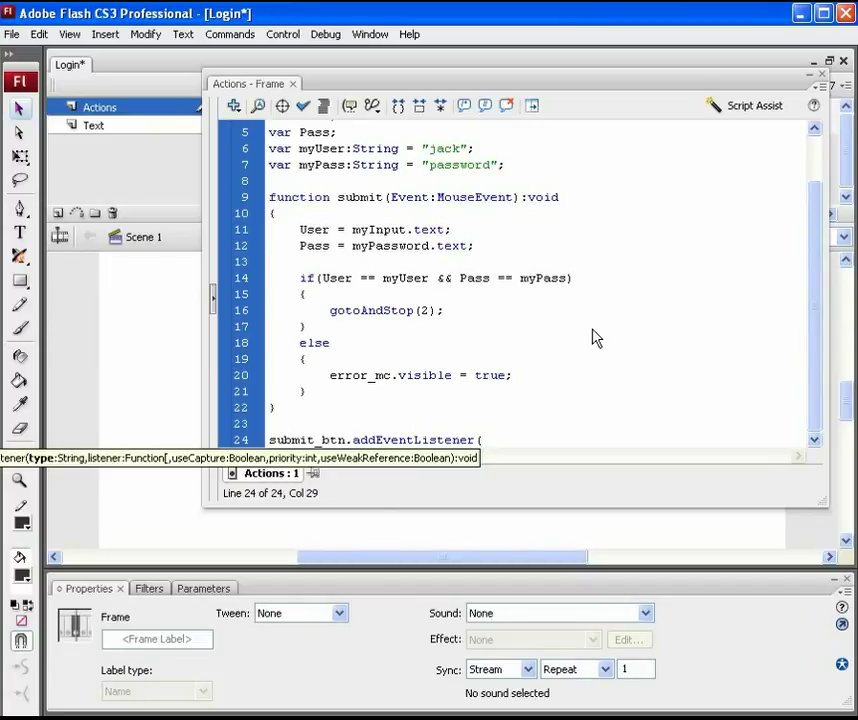
{"action": "type", "text": "MouseEv"}
{"action": "type", "text": "ent.C"}
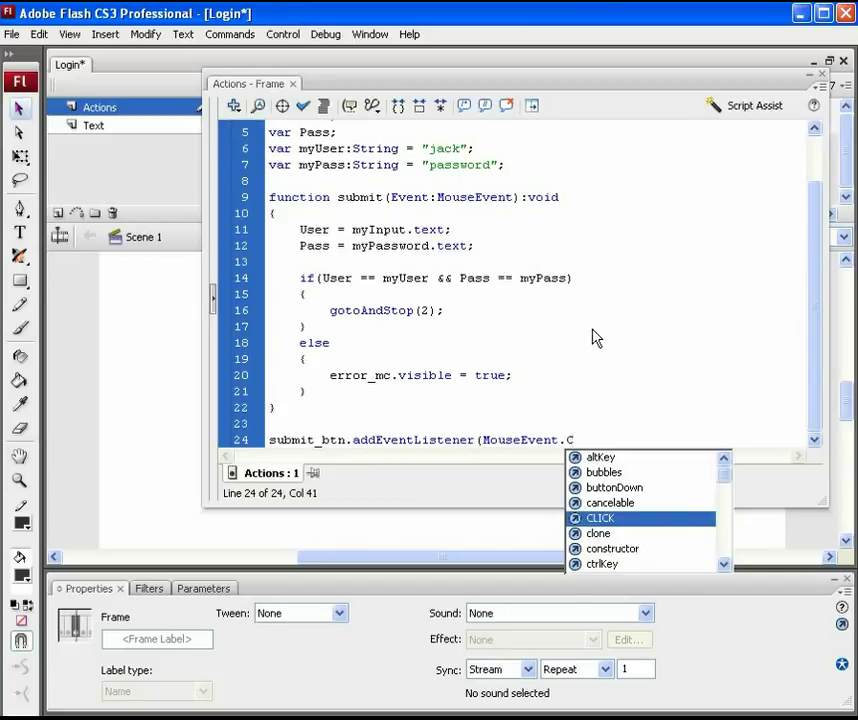
{"action": "key", "text": "Return"}
{"action": "type", "text": ", su"}
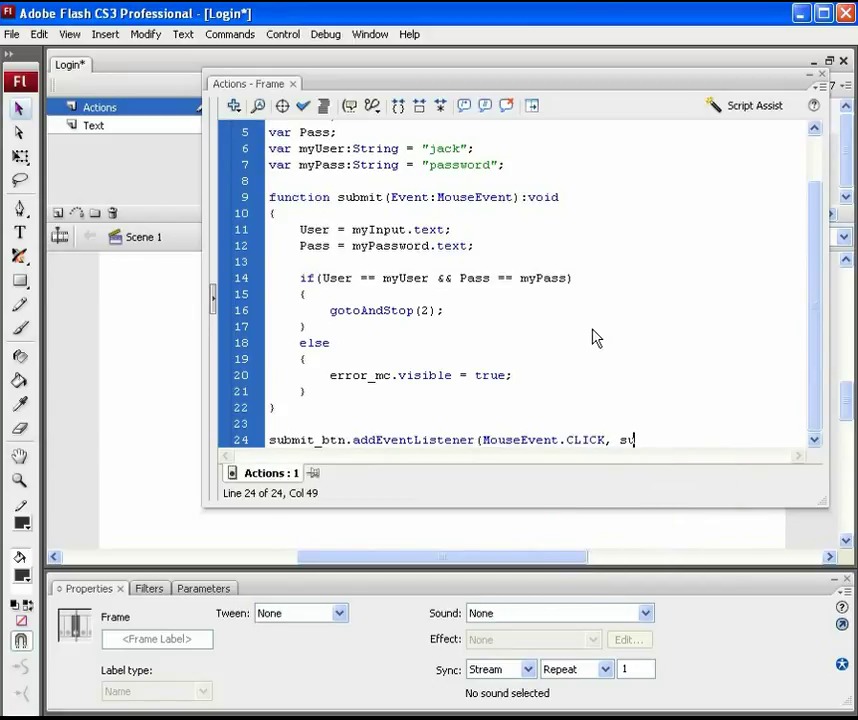
{"action": "type", "text": "bmit"}
{"action": "type", "text": ");"}
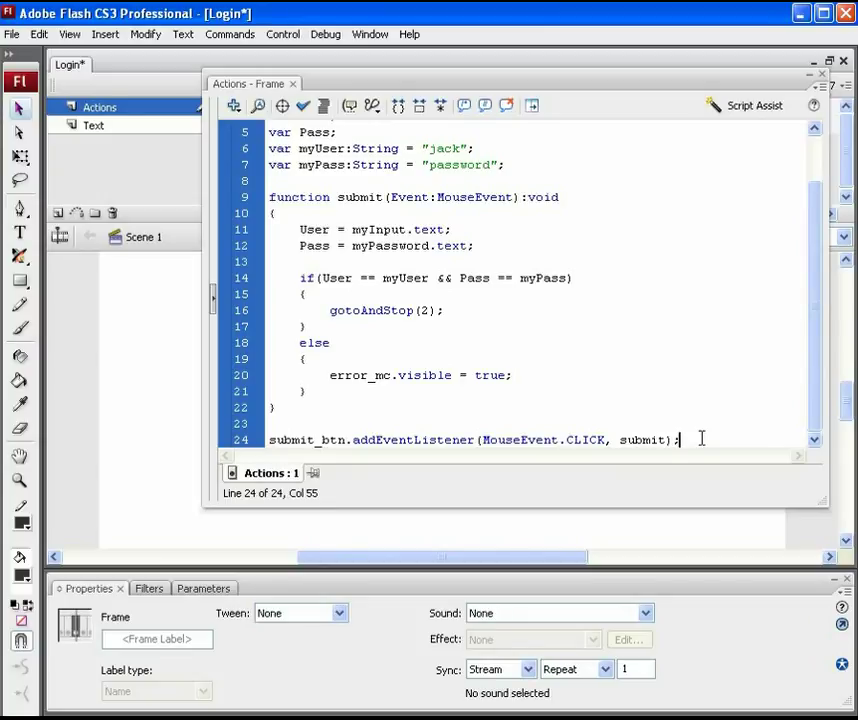
{"action": "key", "text": "ctrl+Return"}
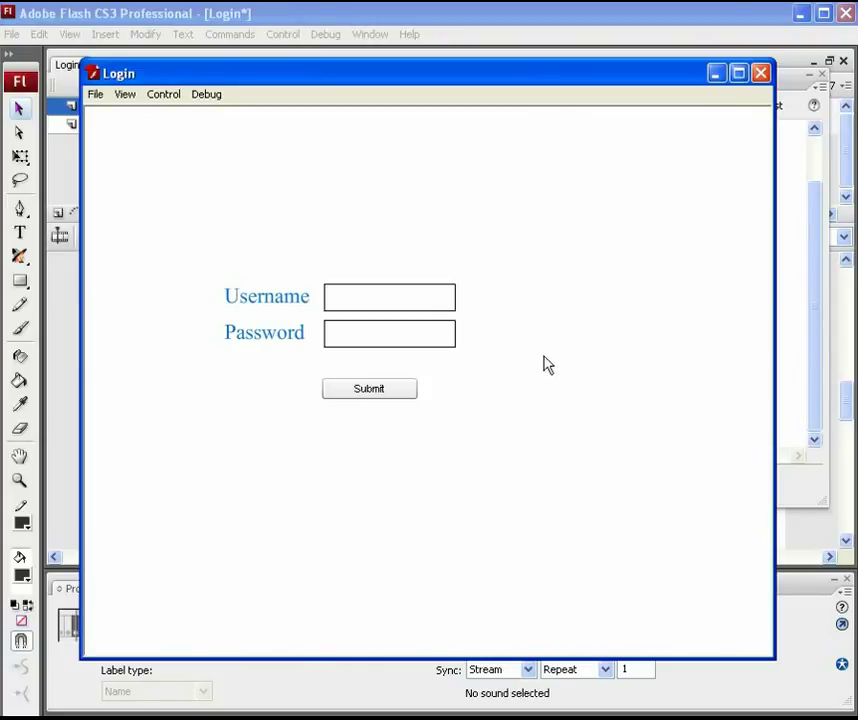
Enter a wrong username and password and submit to see 'Invalid Username or Password'
{"action": "left_click", "coordinate": [413, 297]}
{"action": "type", "text": "jkja"}
{"action": "type", "text": "**********"}
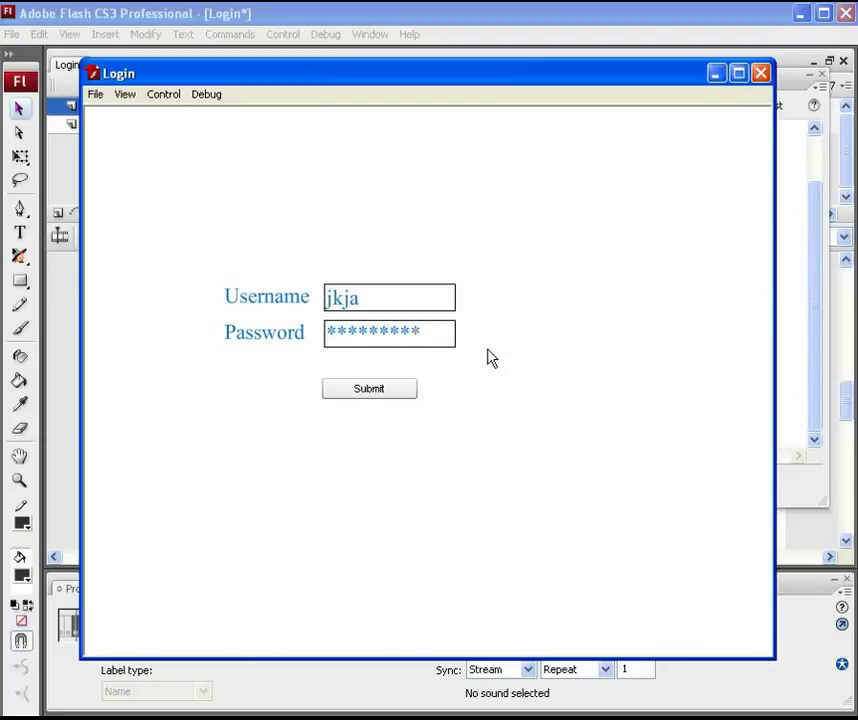
{"action": "type", "text": "*"}
{"action": "left_click", "coordinate": [368, 388]}
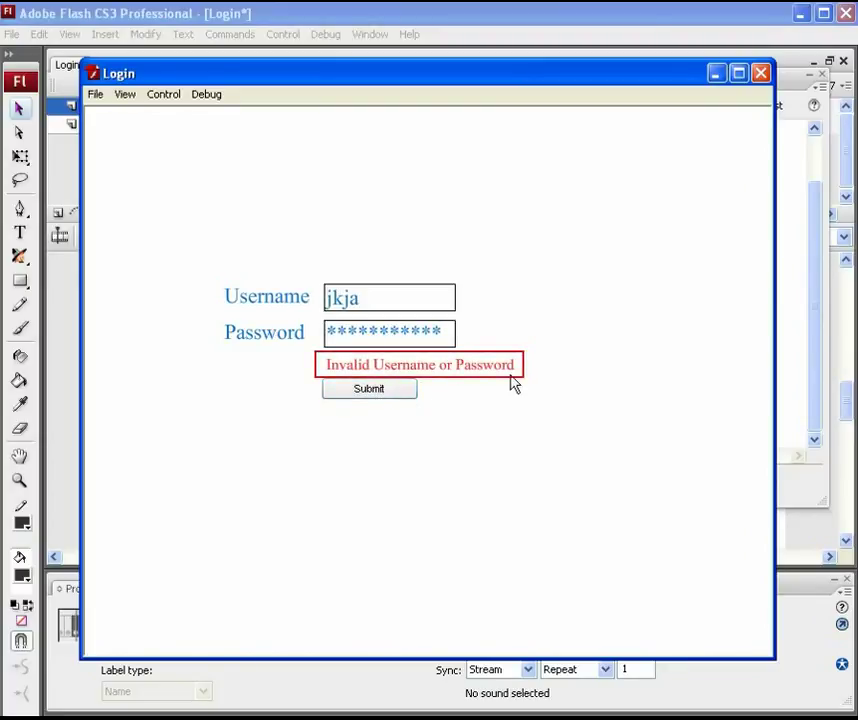
Replace the credentials with jack and the correct password, resubmitting until the Welcome screen appears
{"action": "double_click", "coordinate": [430, 297]}
{"action": "type", "text": "jac"}
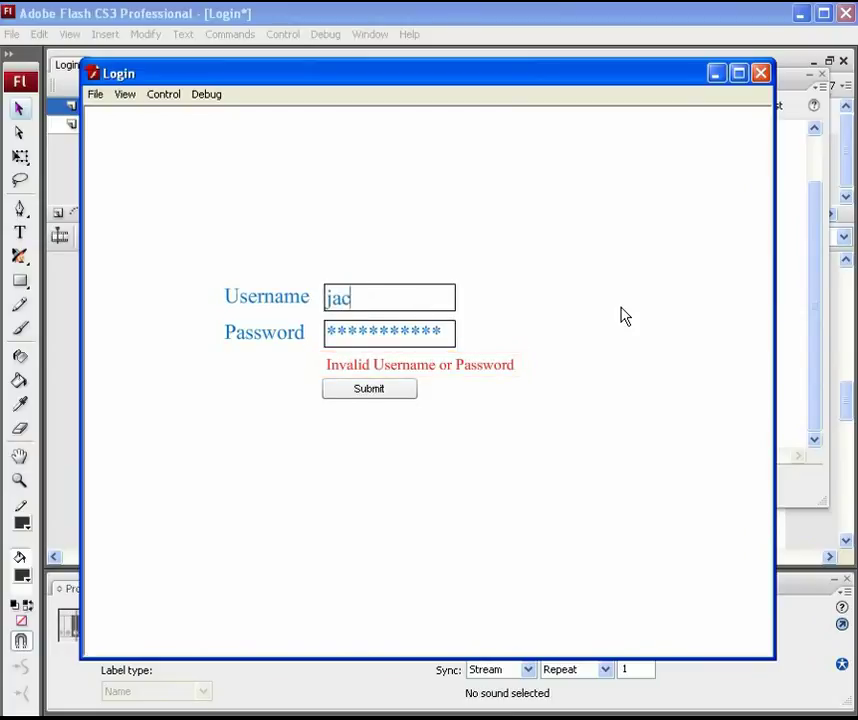
{"action": "type", "text": "k"}
{"action": "double_click", "coordinate": [437, 331]}
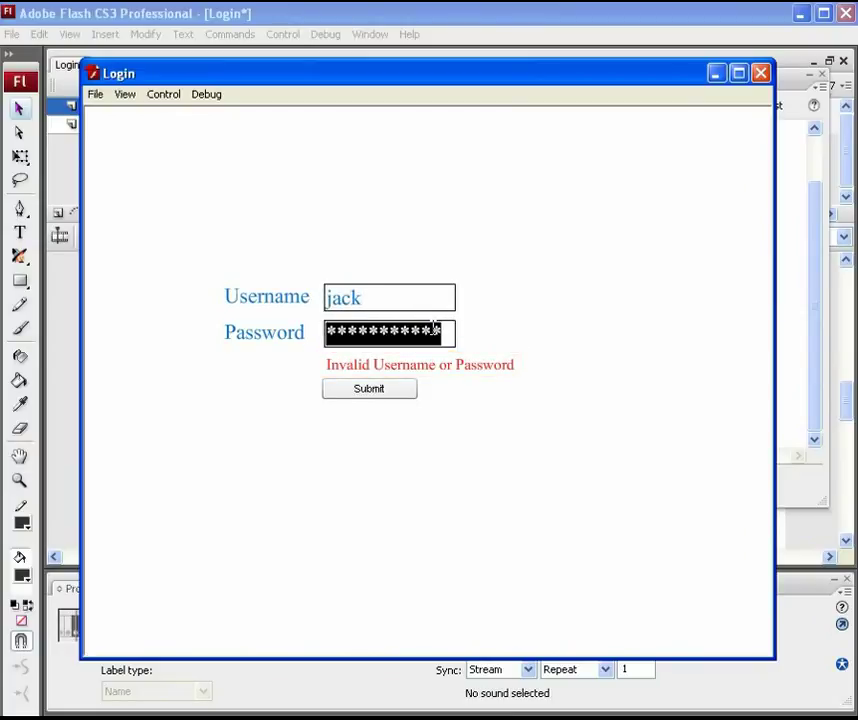
{"action": "type", "text": "*******"}
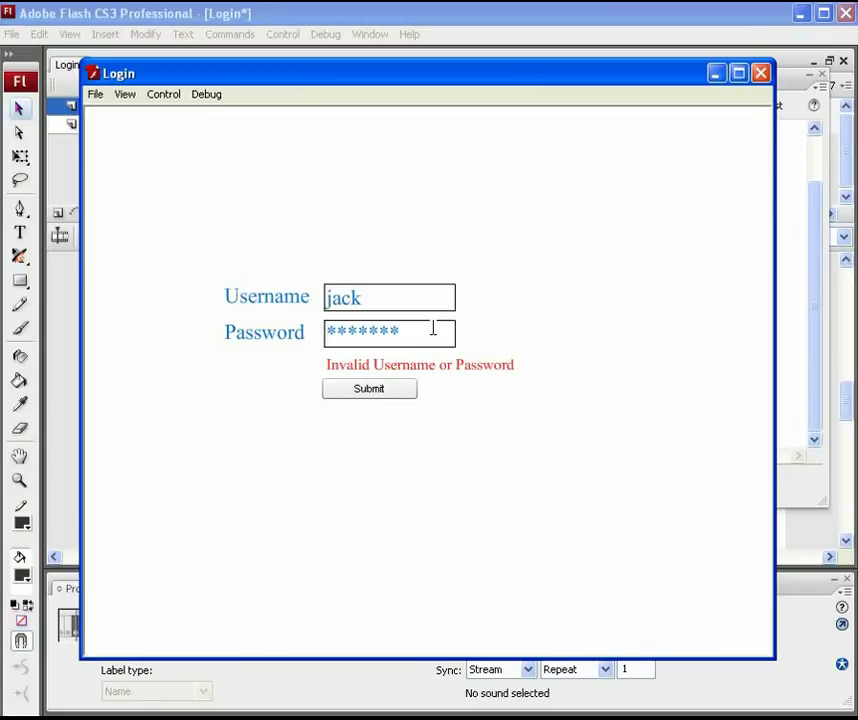
{"action": "left_click", "coordinate": [372, 392]}
{"action": "double_click", "coordinate": [416, 334]}
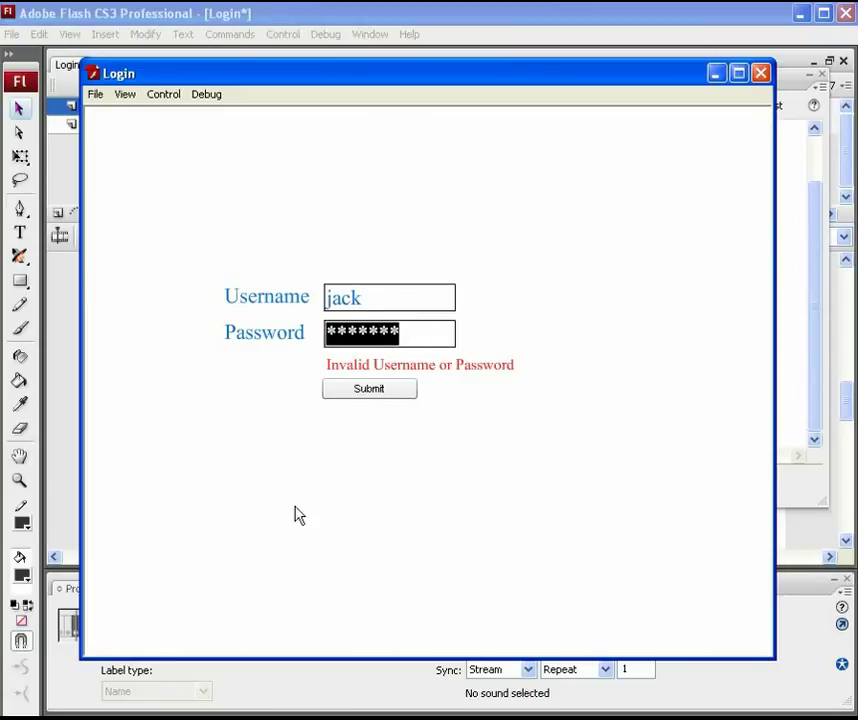
{"action": "type", "text": "******"}
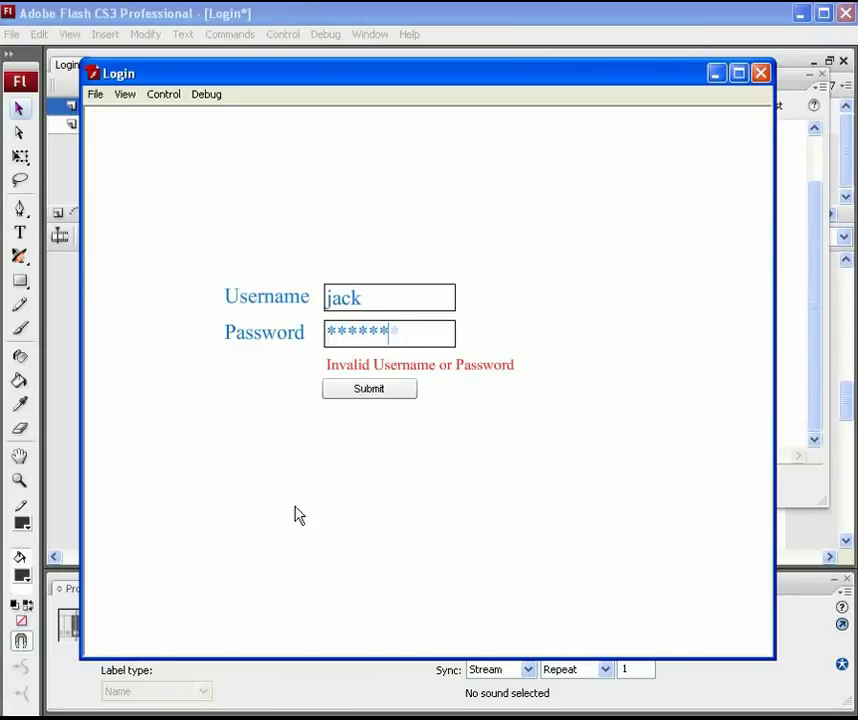
{"action": "type", "text": "**"}
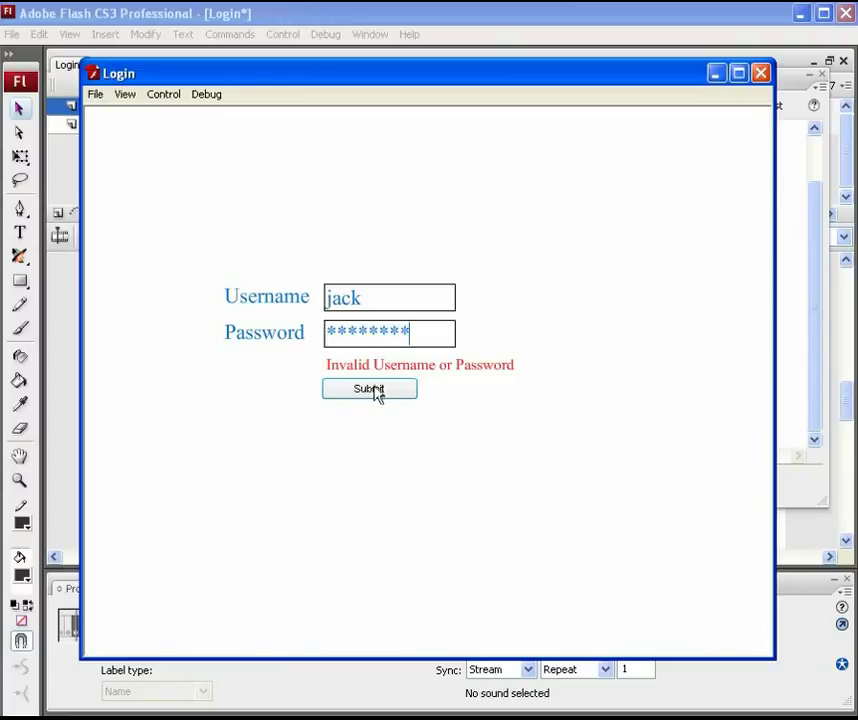
{"action": "left_click", "coordinate": [369, 389]}
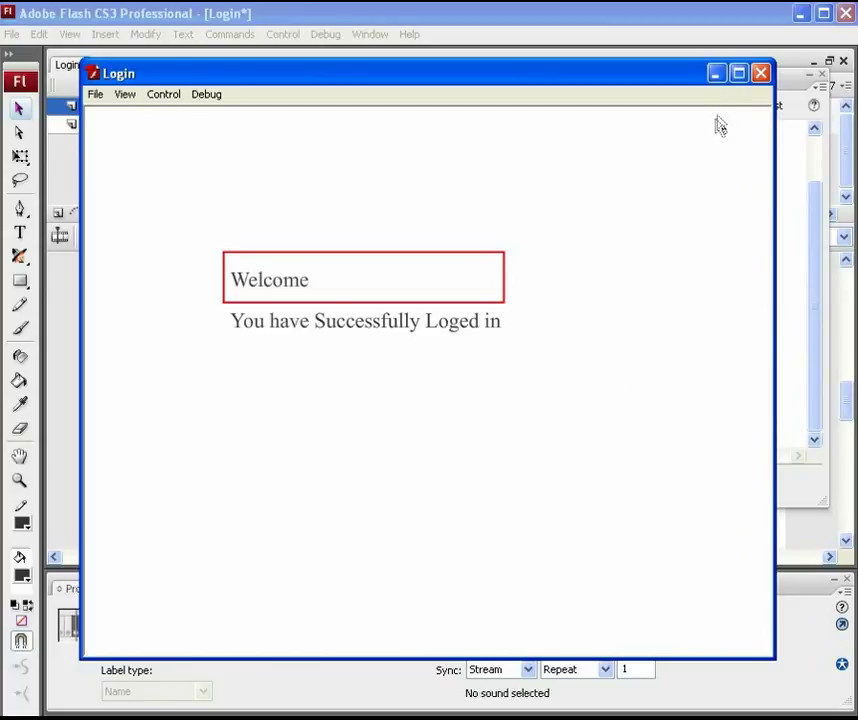
Back in the editor, insert a keyframe at frame 2 of the Actions layer and show its empty script
{"action": "left_click", "coordinate": [760, 73]}
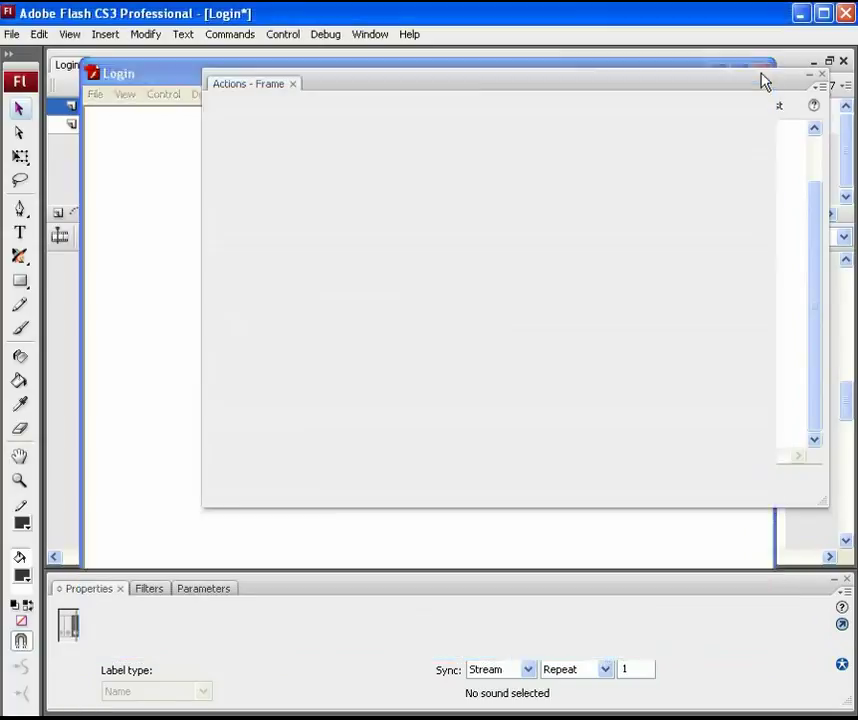
{"action": "left_click", "coordinate": [826, 82]}
{"action": "left_click", "coordinate": [215, 355]}
{"action": "key", "text": "F6"}
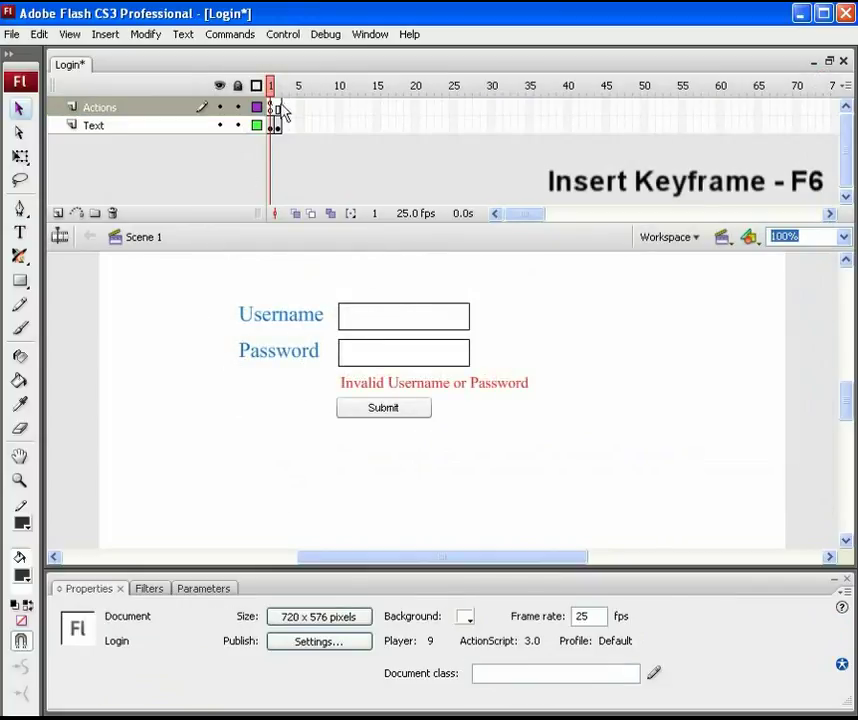
{"action": "left_click", "coordinate": [283, 107]}
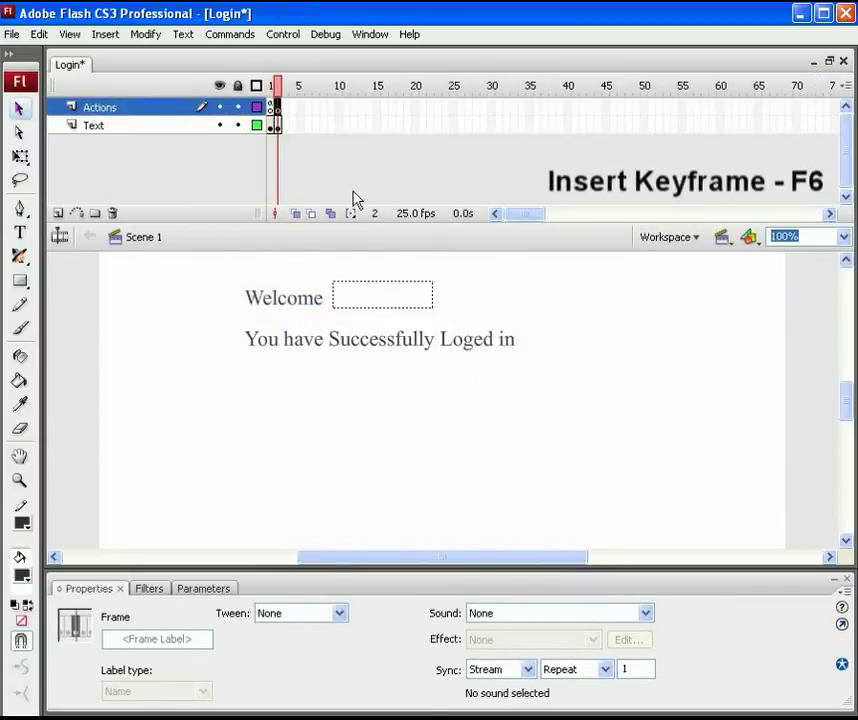
{"action": "key", "text": "F9"}
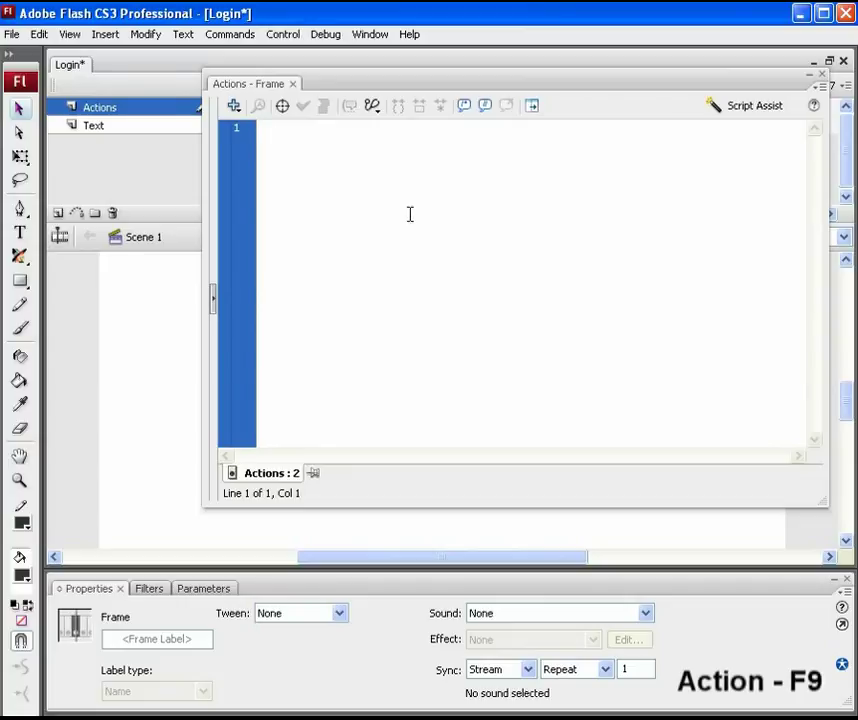
{"action": "type", "text": "m"}
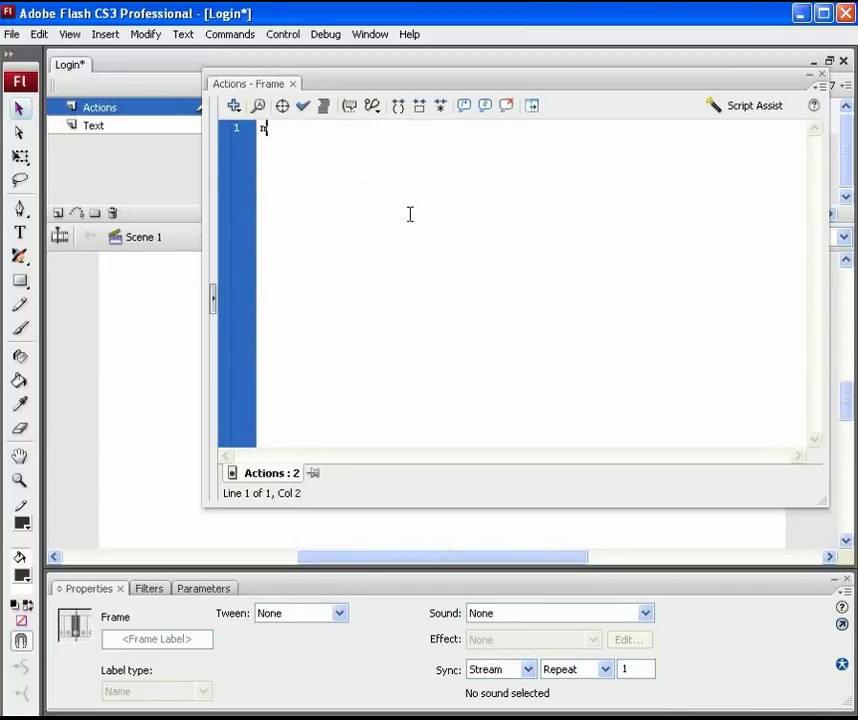
{"action": "type", "text": "yText"}
{"action": "type", "text": ".text"}
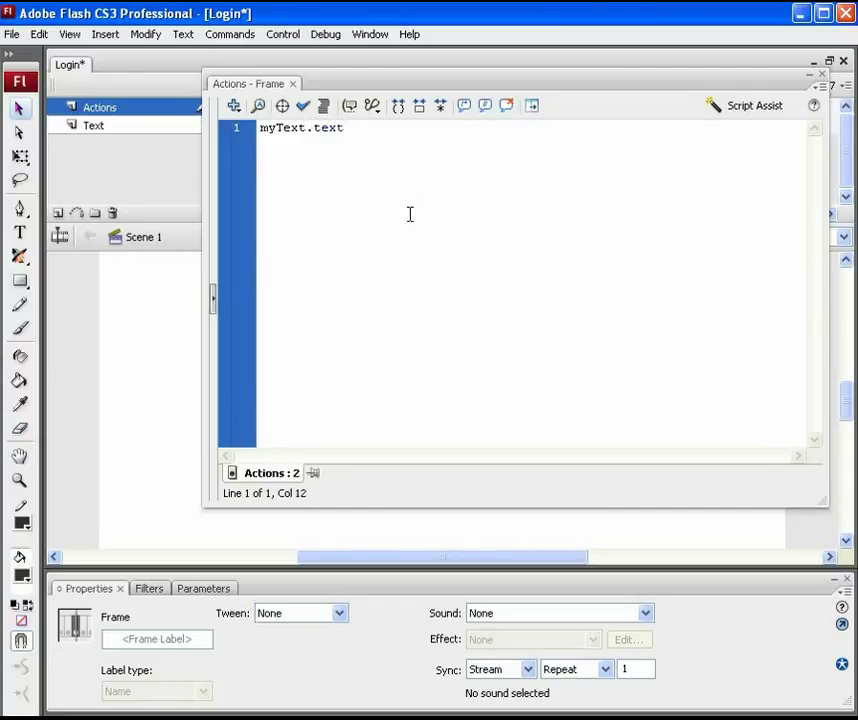
{"action": "type", "text": " = "}
{"action": "type", "text": "Use"}
{"action": "type", "text": "r"}
{"action": "type", "text": ";"}
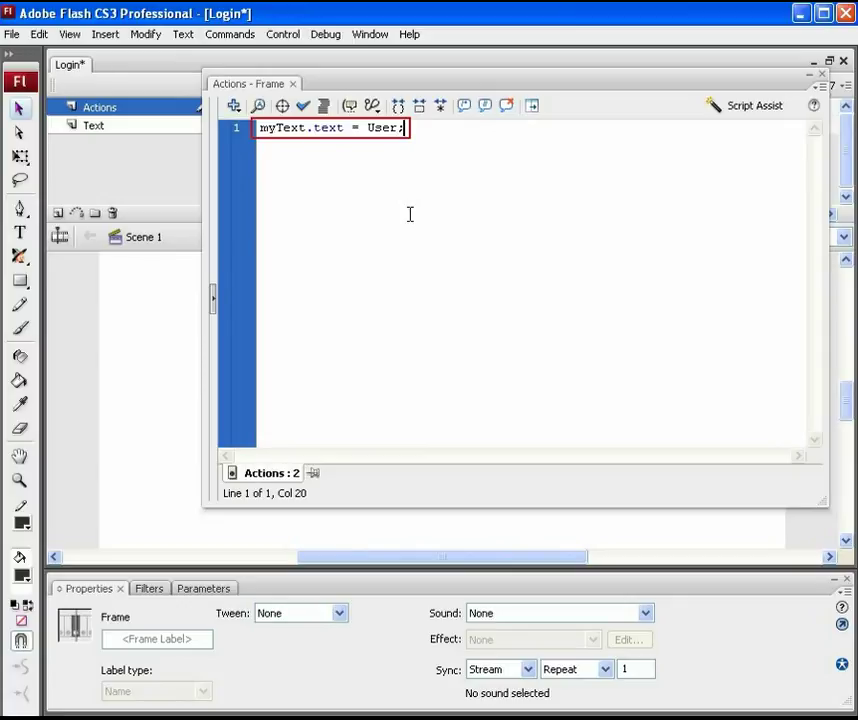
Finish the frame 2 script myText.text = User; and close the Actions panel
{"action": "key", "text": "F9"}
Return to frame 1, review its login script and start a new test run
{"action": "left_click", "coordinate": [275, 110]}
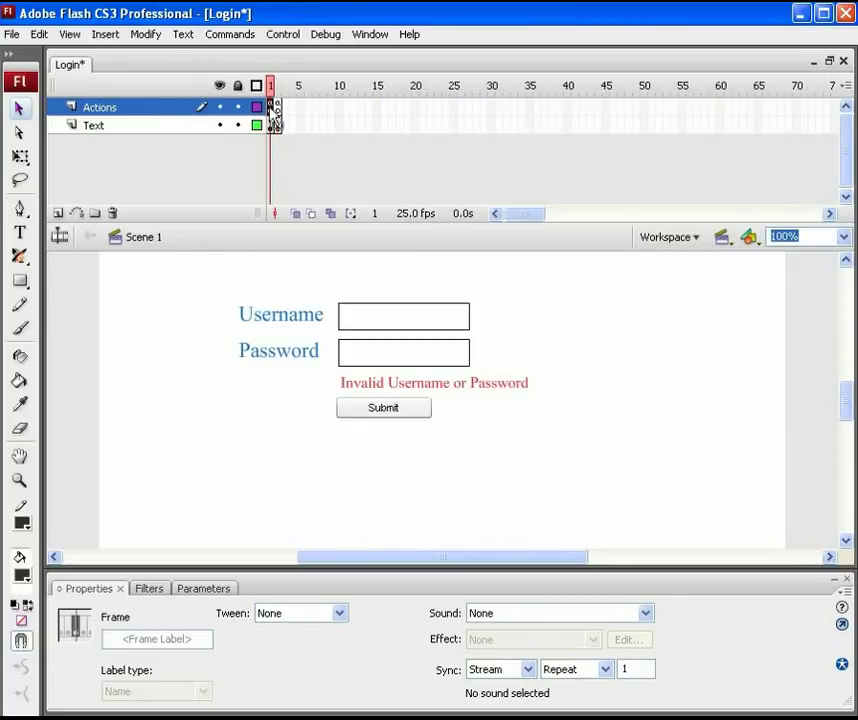
{"action": "key", "text": "F9"}
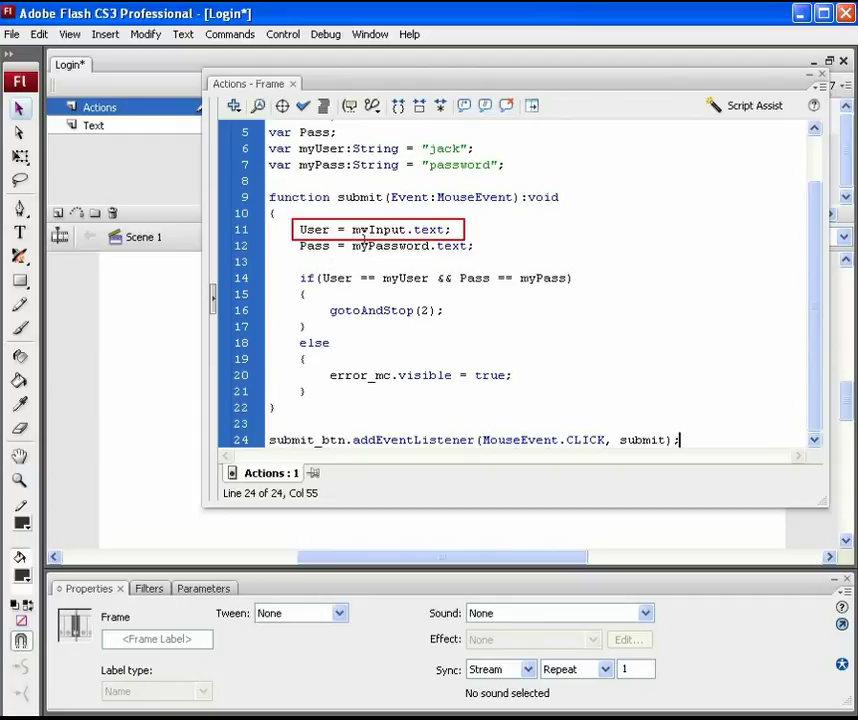
{"action": "key", "text": "F9"}
{"action": "key", "text": "ctrl+Return"}
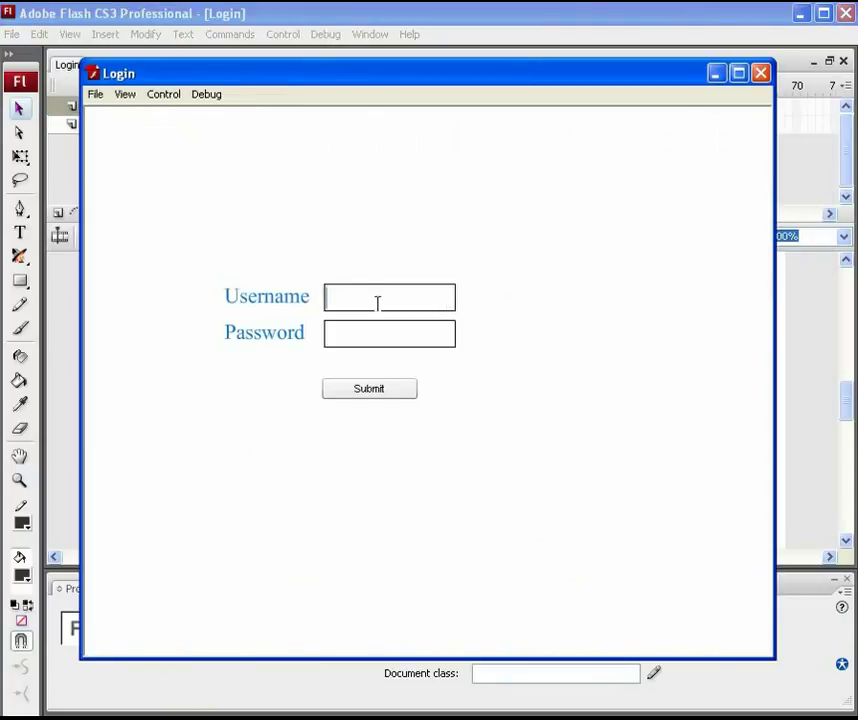
{"action": "type", "text": "skhd"}
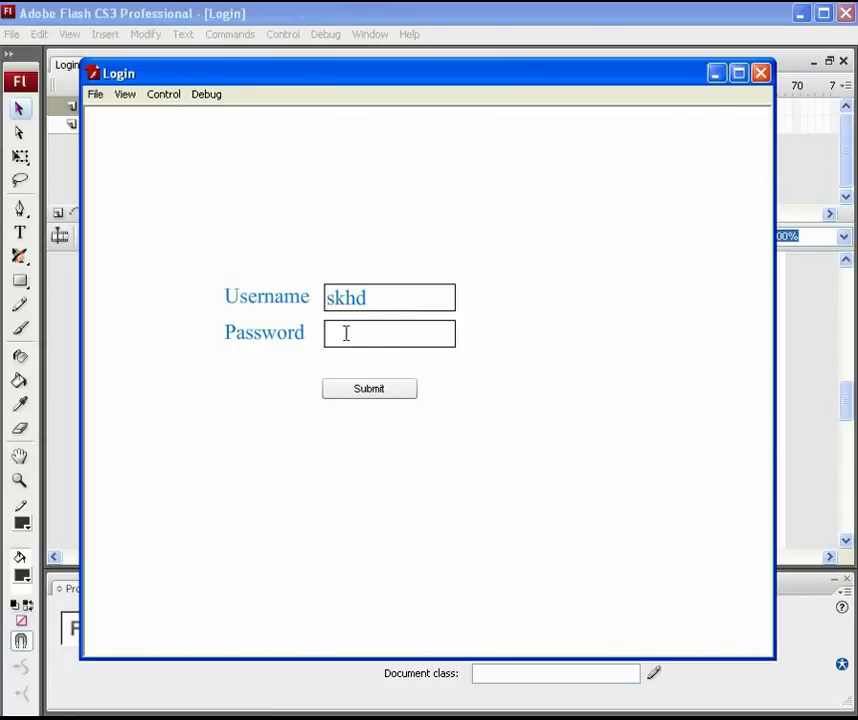
Submit blank and wrong credentials, then log in as jack to reach 'Welcome jack'
{"action": "left_click", "coordinate": [357, 392]}
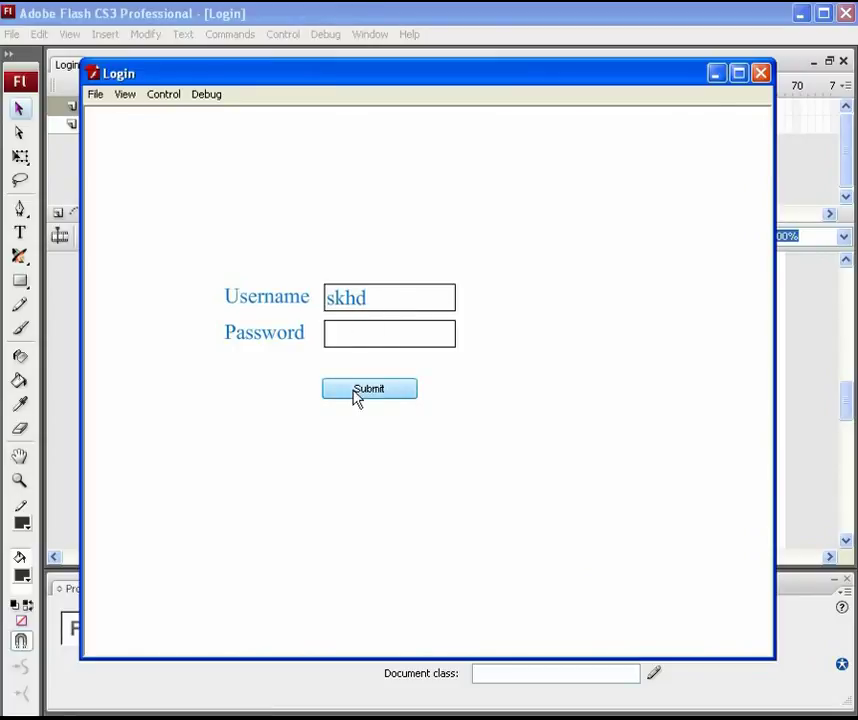
{"action": "left_click", "coordinate": [361, 334]}
{"action": "type", "text": "*****"}
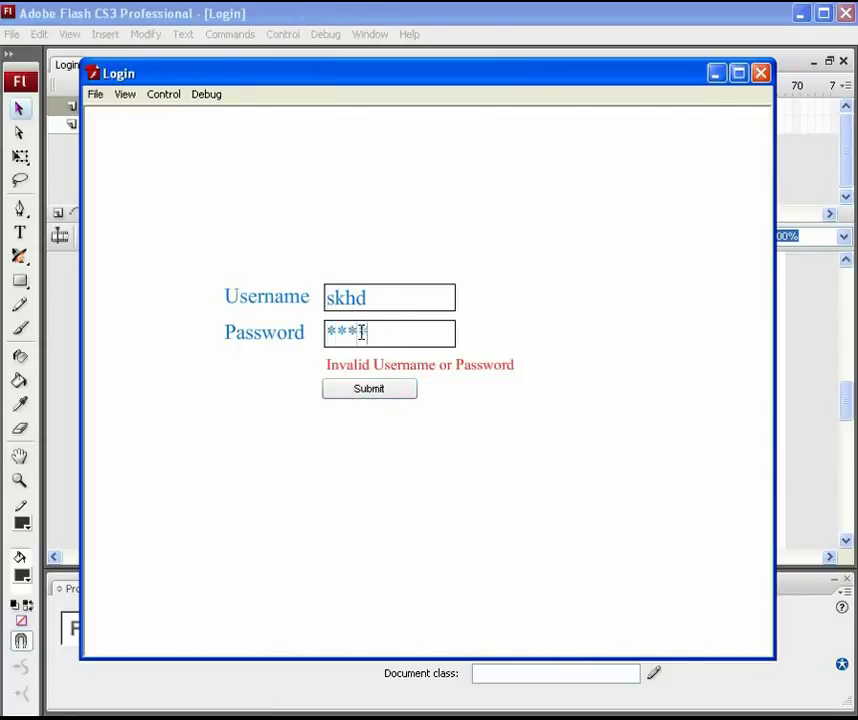
{"action": "left_click", "coordinate": [368, 389]}
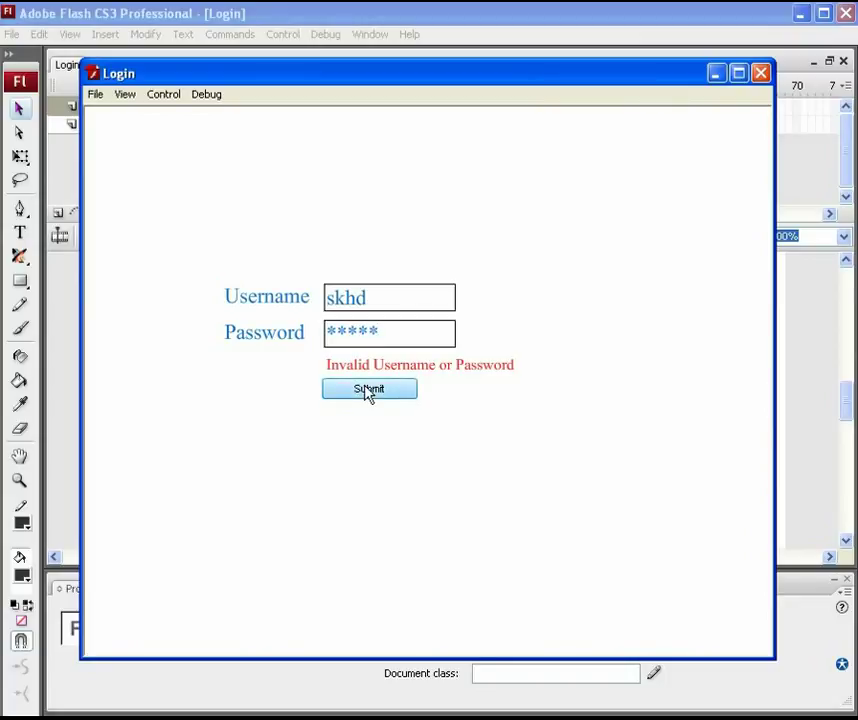
{"action": "double_click", "coordinate": [362, 298]}
{"action": "type", "text": "j"}
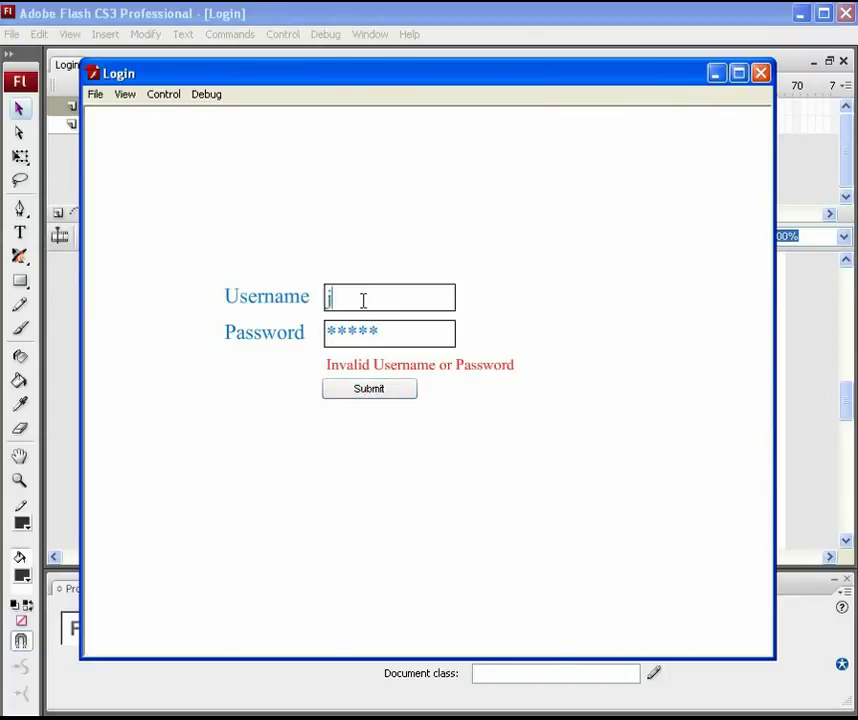
{"action": "type", "text": "ack"}
{"action": "double_click", "coordinate": [365, 333]}
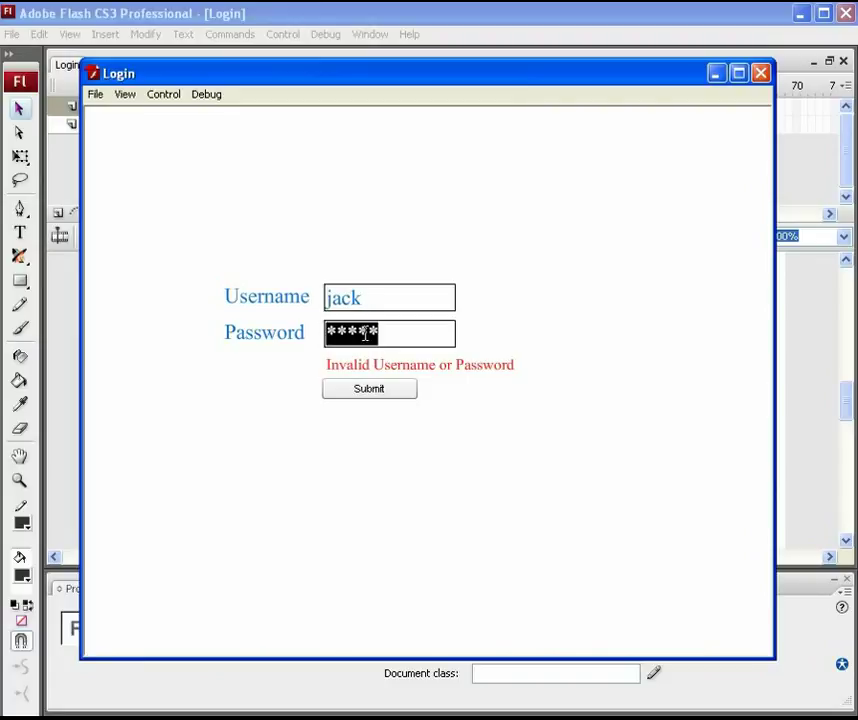
{"action": "type", "text": "jack"}
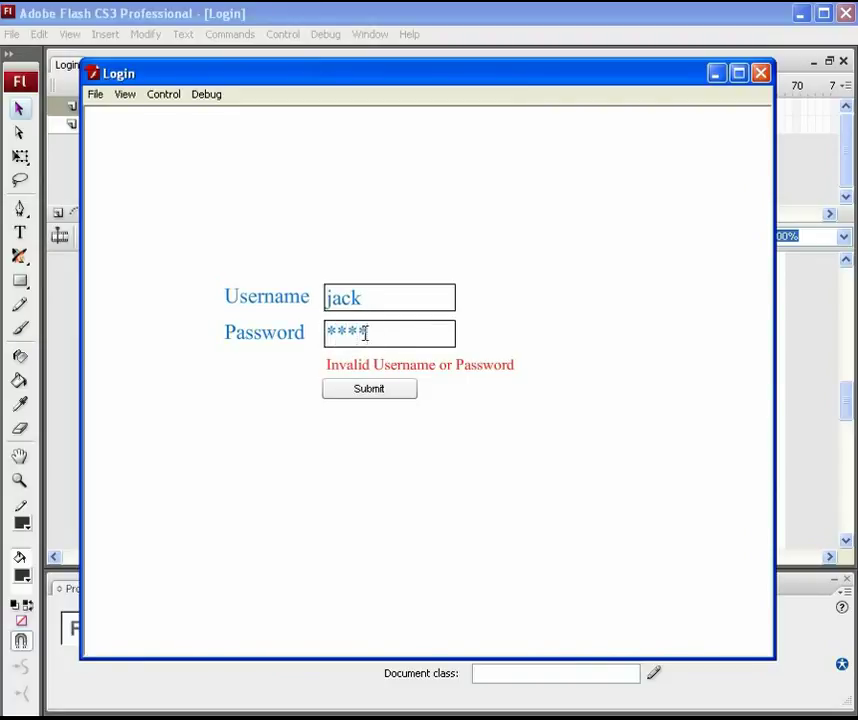
{"action": "type", "text": "12"}
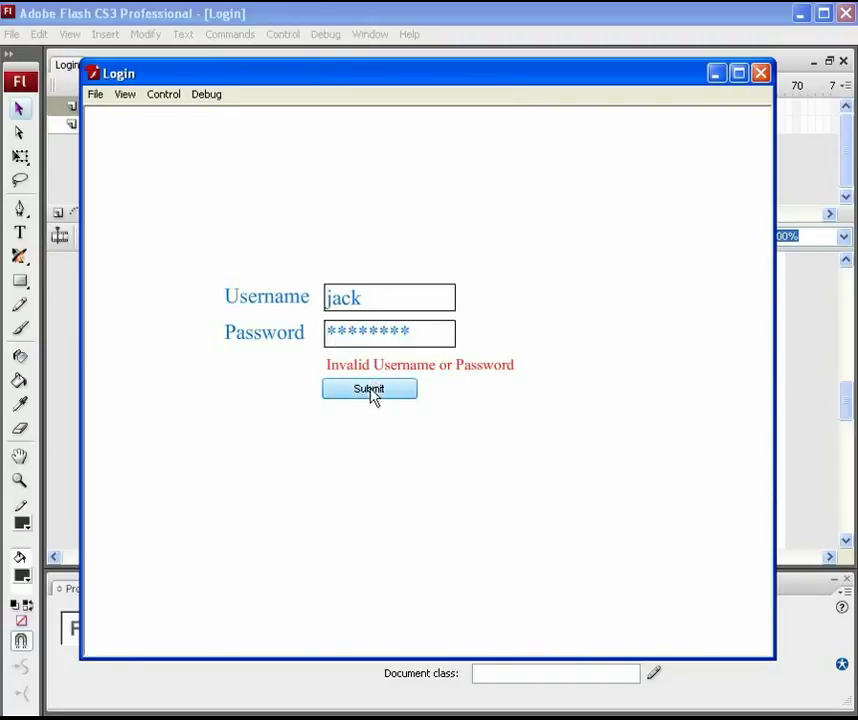
{"action": "left_click", "coordinate": [369, 389]}
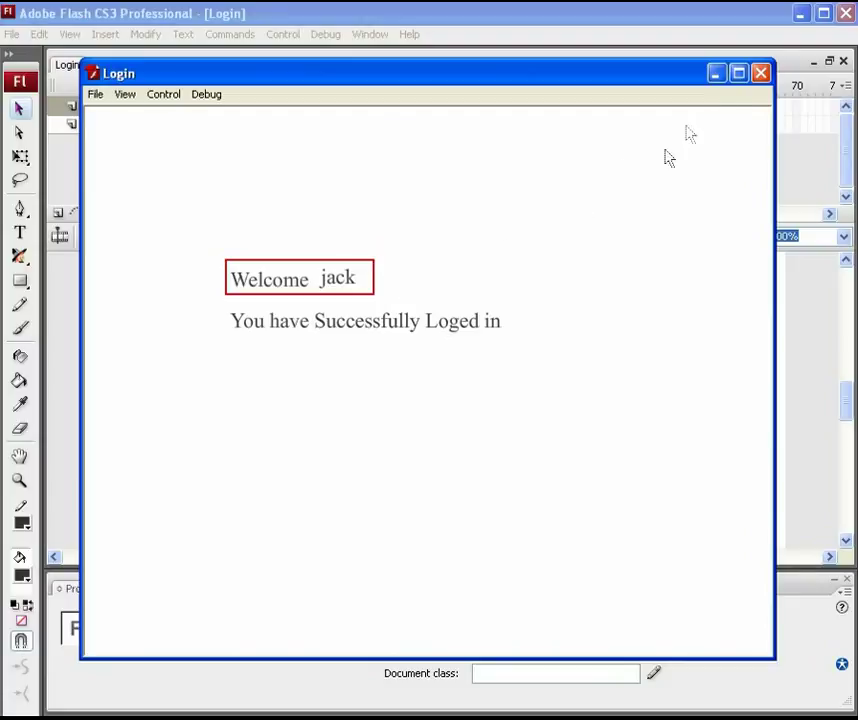
{"action": "left_click", "coordinate": [760, 73]}
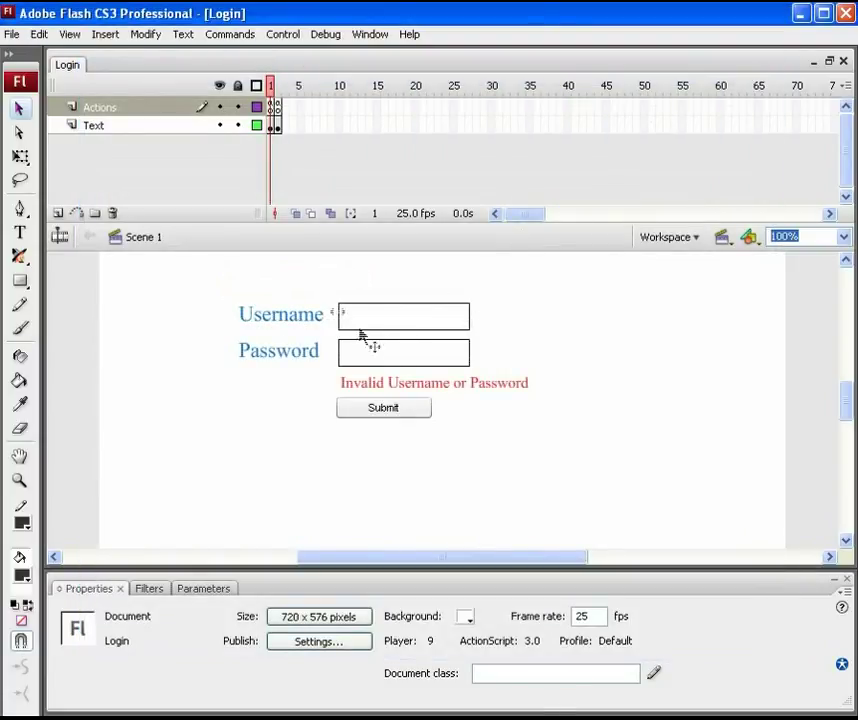
{"action": "left_click", "coordinate": [275, 107]}
{"action": "key", "text": "F9"}
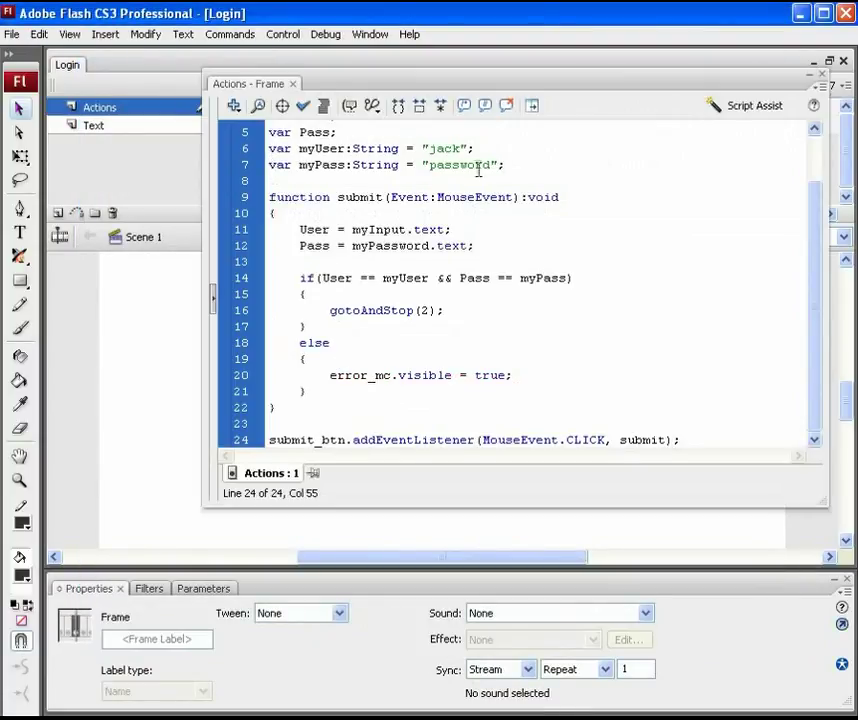
{"action": "double_click", "coordinate": [447, 147]}
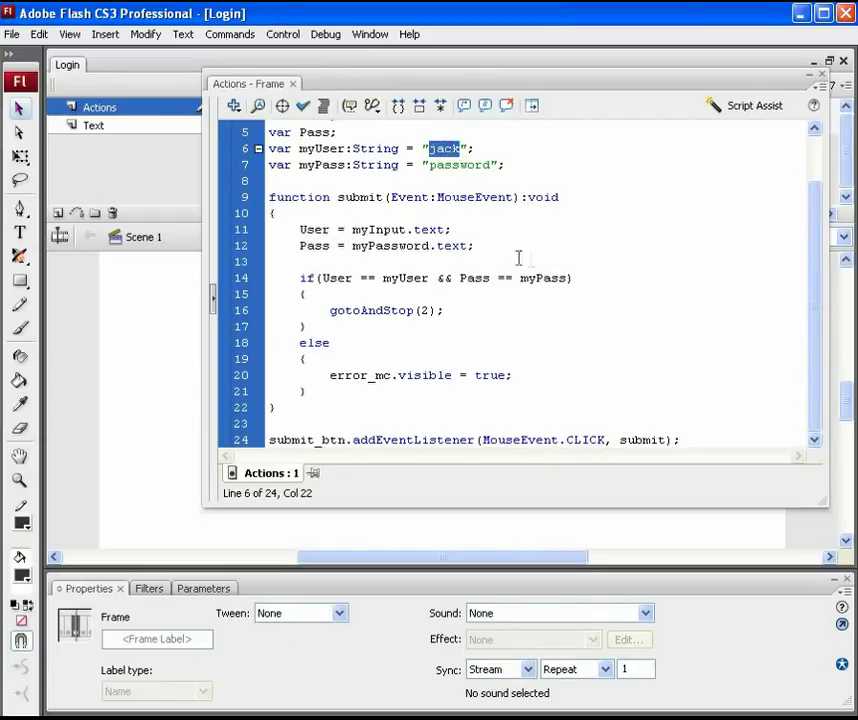
{"action": "type", "text": "mik"}
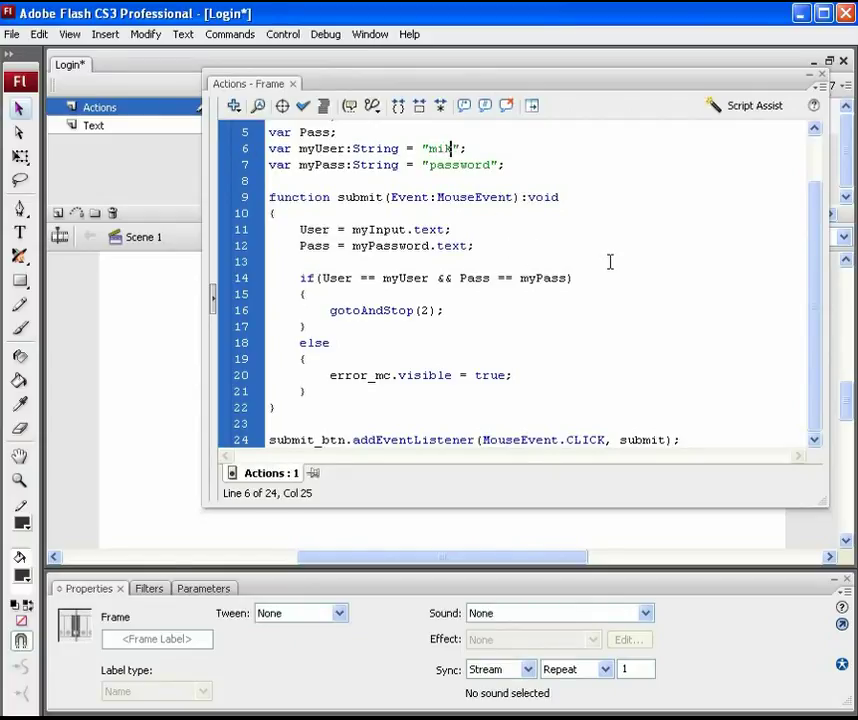
{"action": "type", "text": "e"}
{"action": "key", "text": "Down"}
{"action": "type", "text": "ew"}
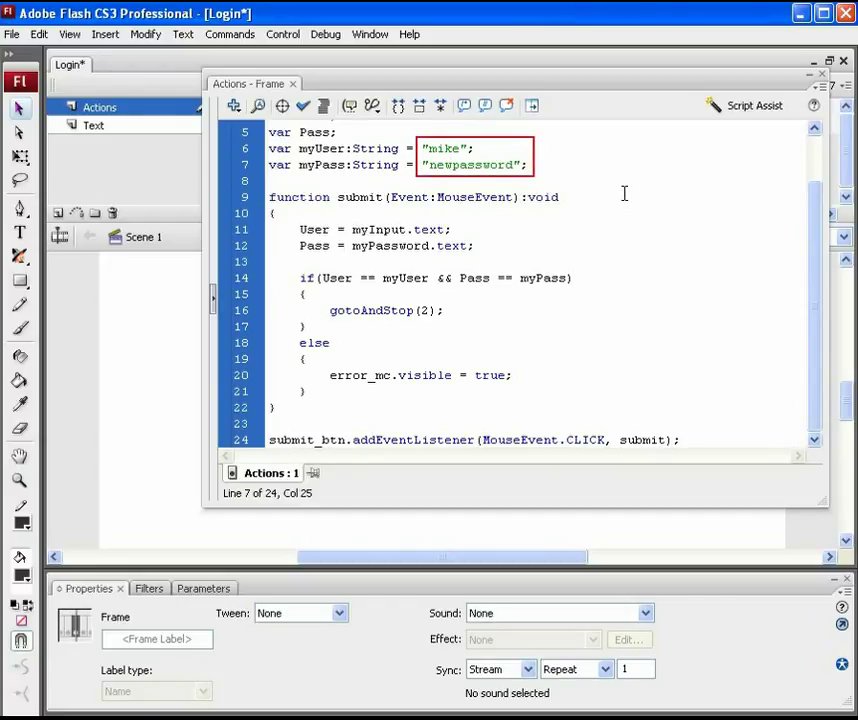
{"action": "key", "text": "F9"}
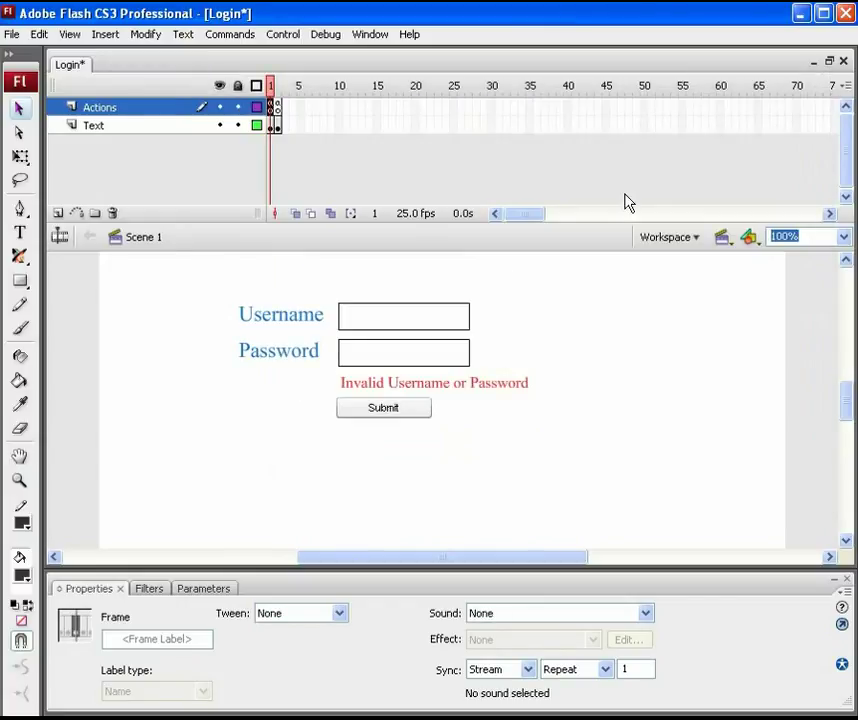
{"action": "key", "text": "ctrl+Return"}
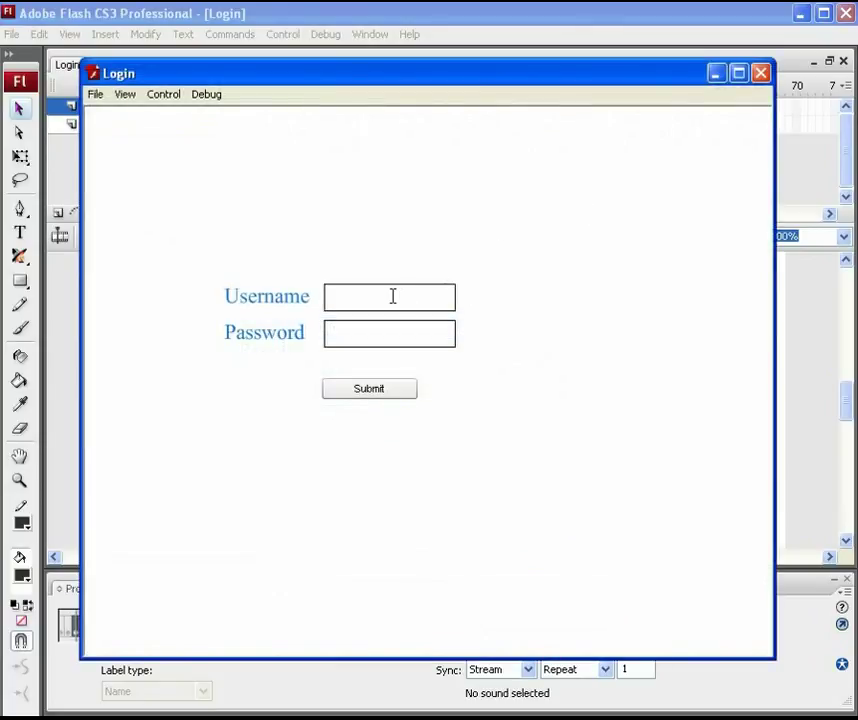
{"action": "type", "text": "ja"}
{"action": "key", "text": "Tab"}
{"action": "type", "text": "jack"}
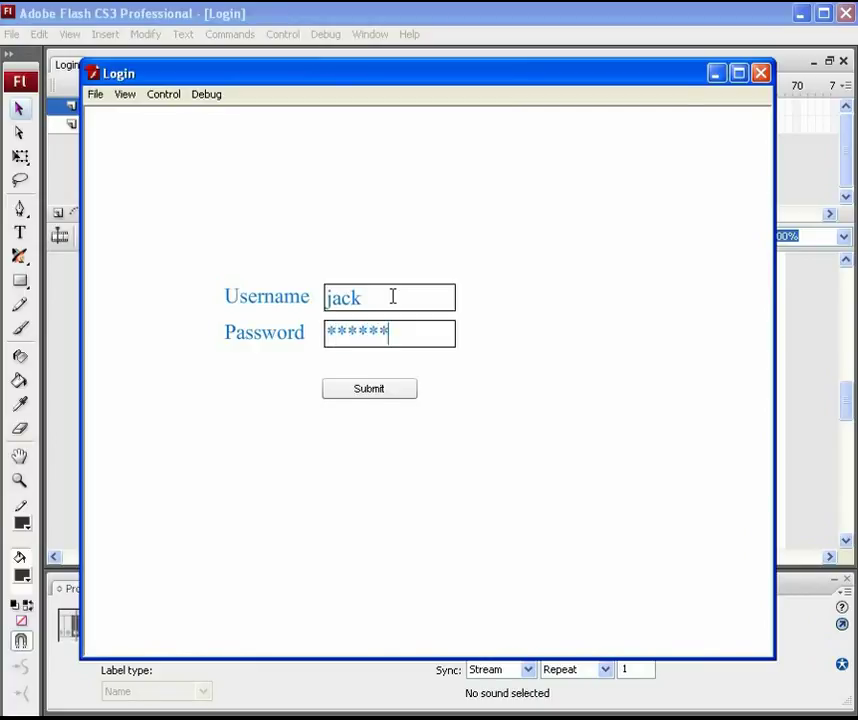
{"action": "type", "text": "1"}
{"action": "left_click", "coordinate": [383, 389]}
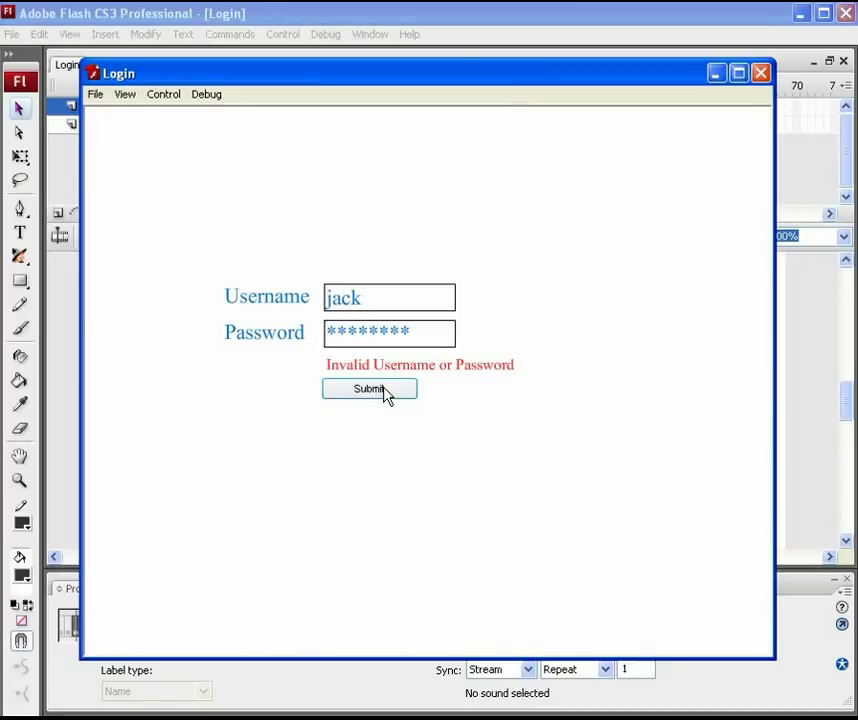
{"action": "double_click", "coordinate": [351, 297]}
{"action": "type", "text": "mi"}
{"action": "type", "text": "ke"}
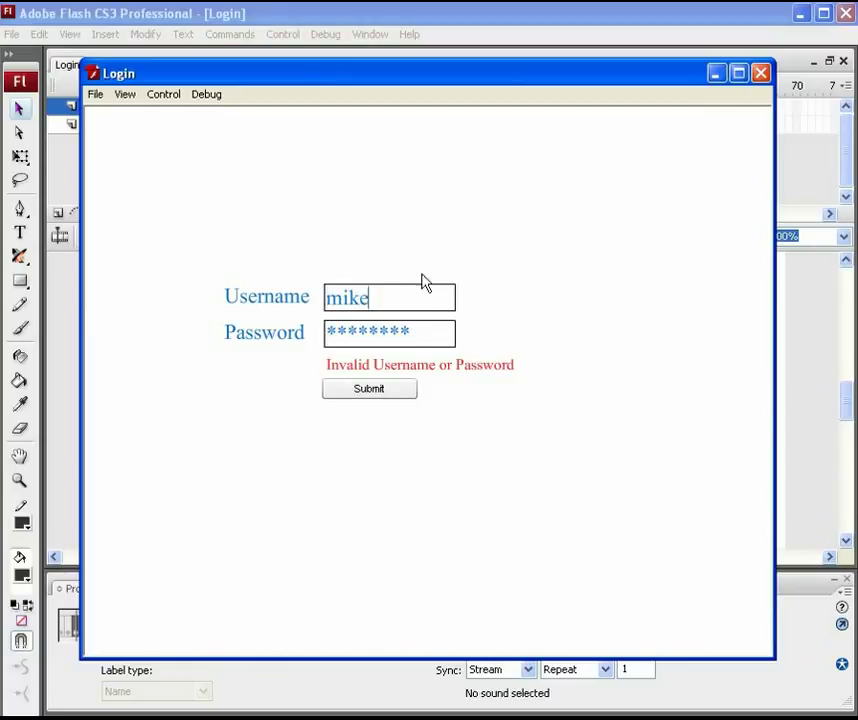
{"action": "left_click_drag", "start_coordinate": [425, 333], "coordinate": [210, 336]}
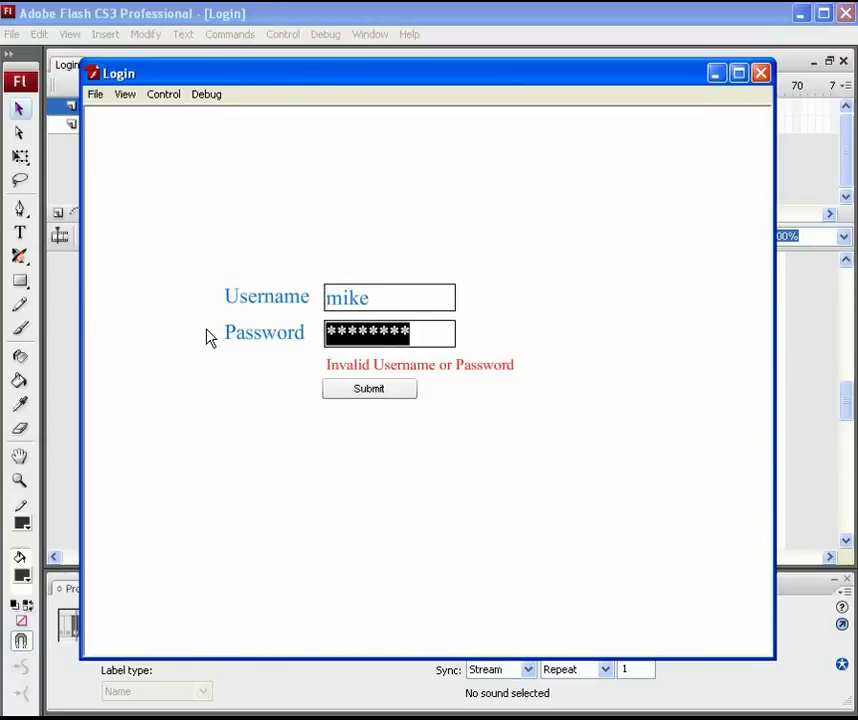
{"action": "type", "text": "*******"}
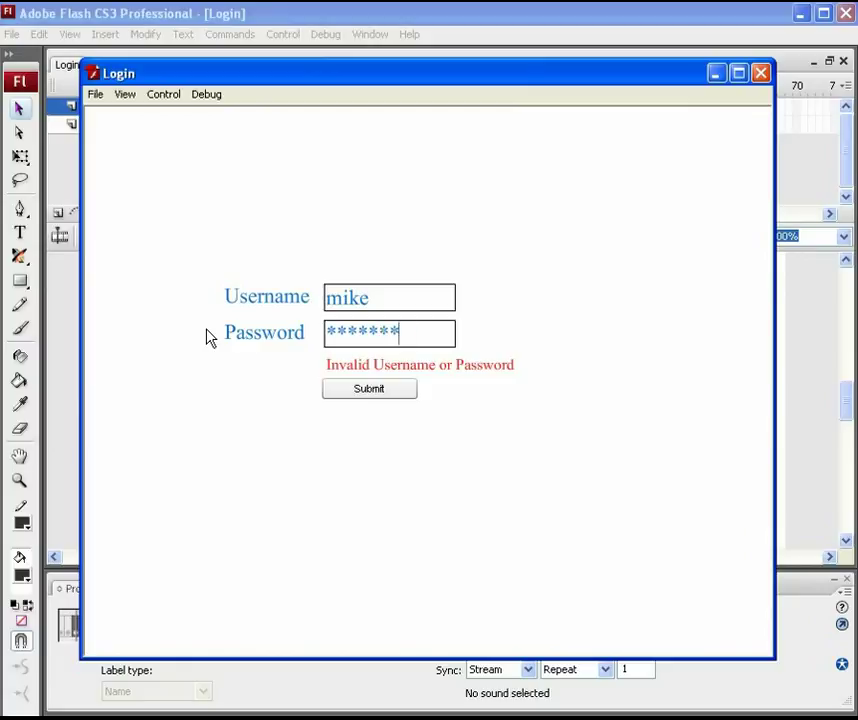
{"action": "type", "text": "****"}
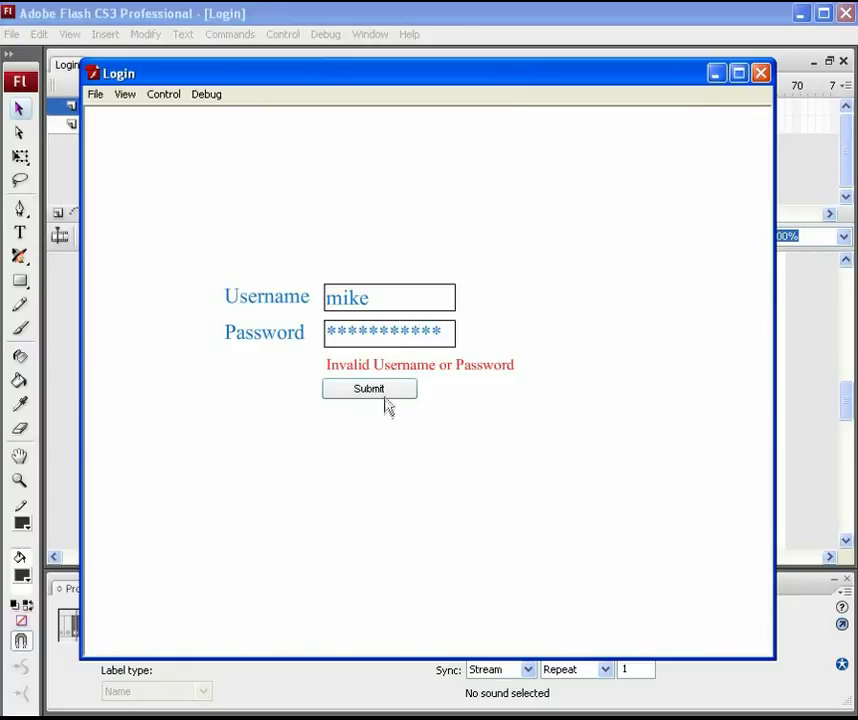
{"action": "left_click", "coordinate": [369, 389]}
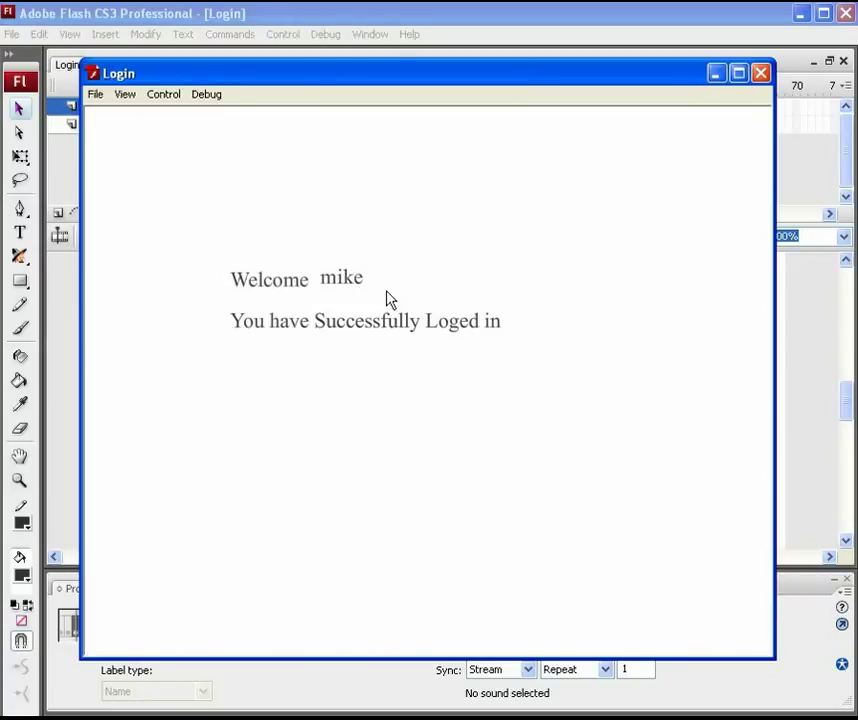
{"action": "key", "text": "ctrl+Return"}
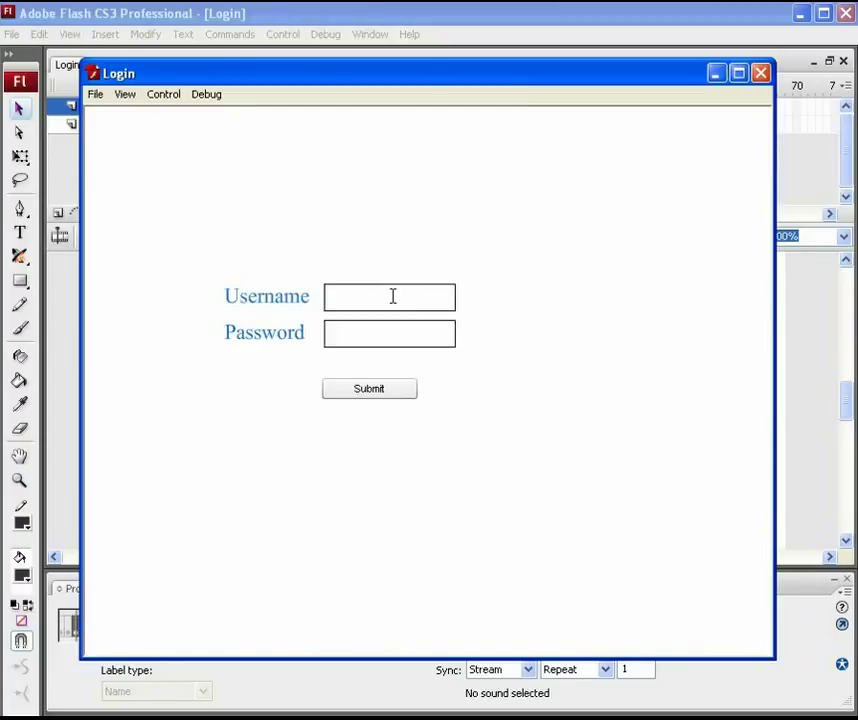
{"action": "type", "text": "jac"}
{"action": "type", "text": "k"}
{"action": "key", "text": "Tab"}
{"action": "type", "text": "123"}
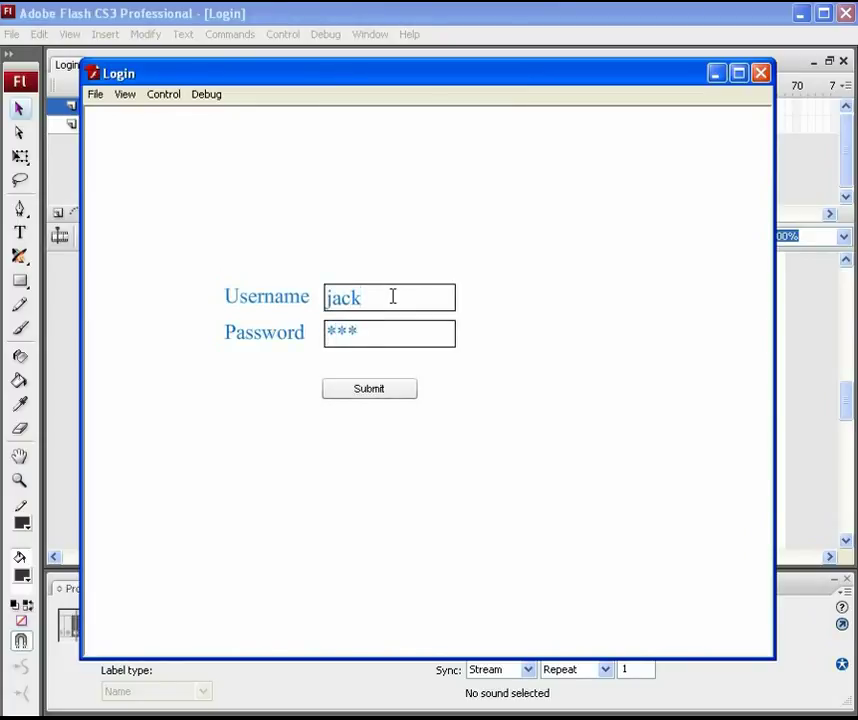
{"action": "type", "text": "45"}
{"action": "left_click", "coordinate": [380, 389]}
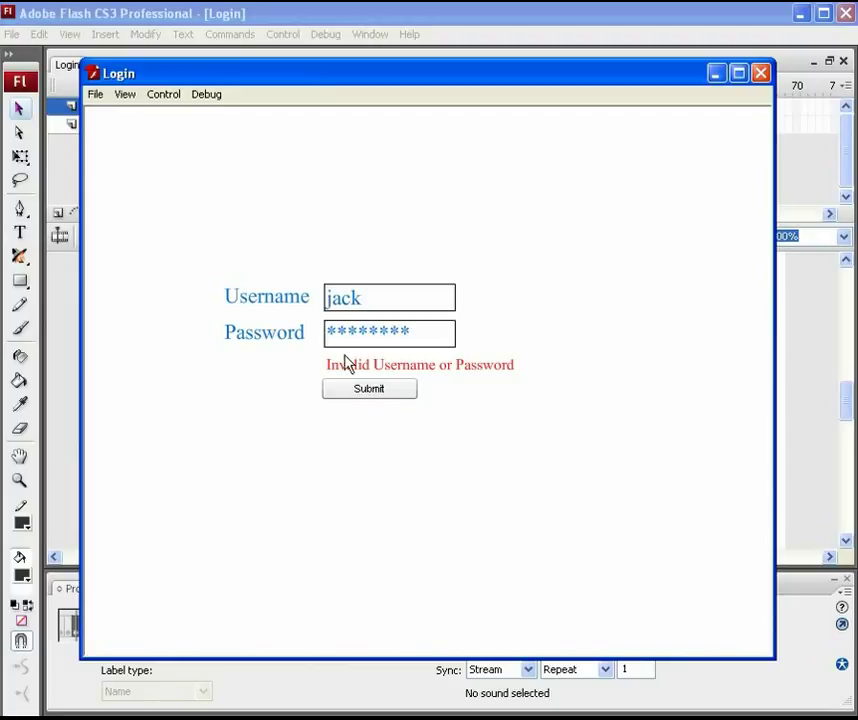
{"action": "double_click", "coordinate": [350, 297]}
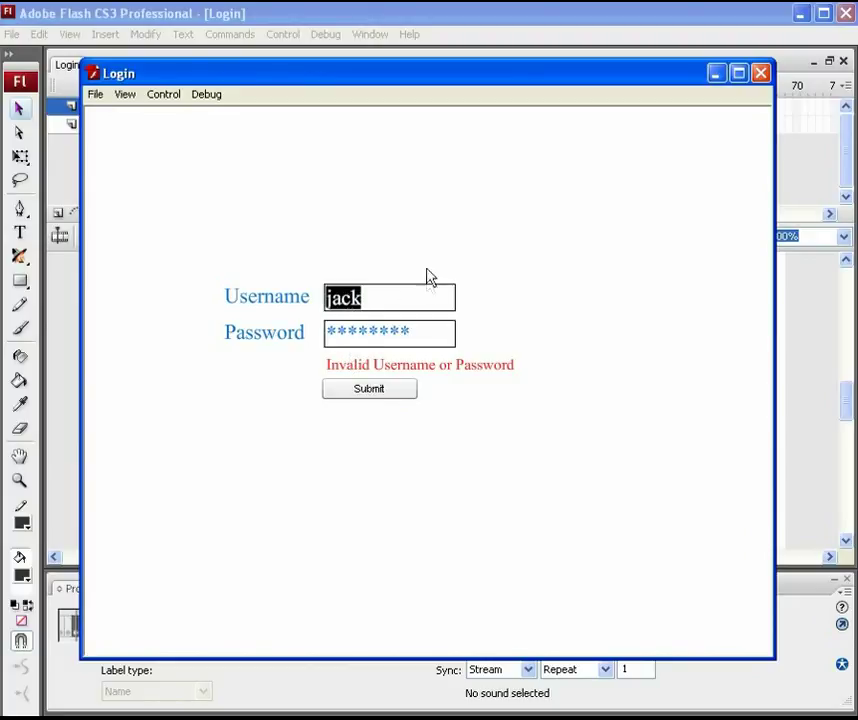
{"action": "type", "text": "mik"}
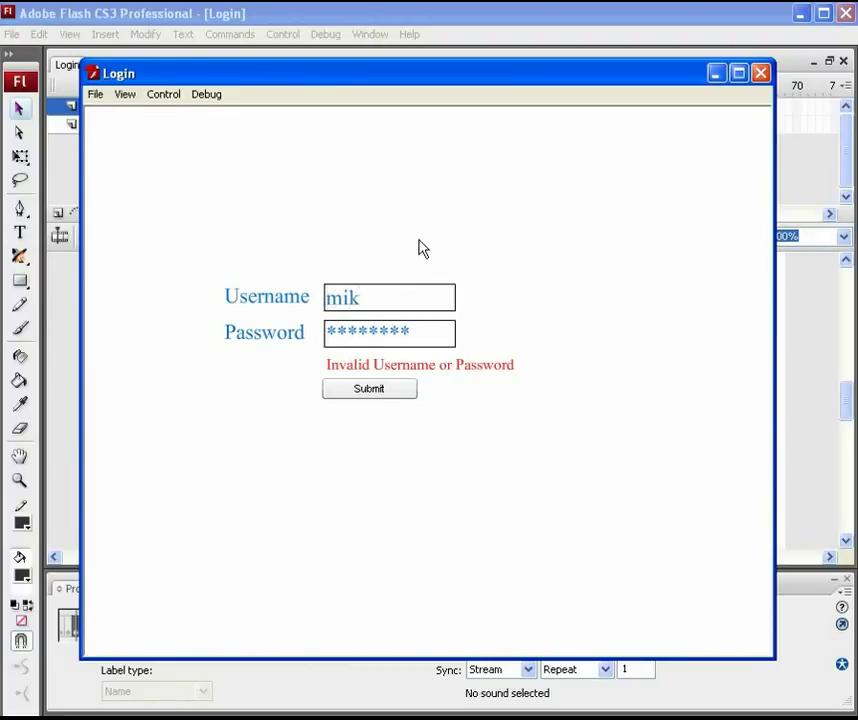
{"action": "type", "text": "e"}
{"action": "left_click_drag", "start_coordinate": [410, 333], "coordinate": [211, 337]}
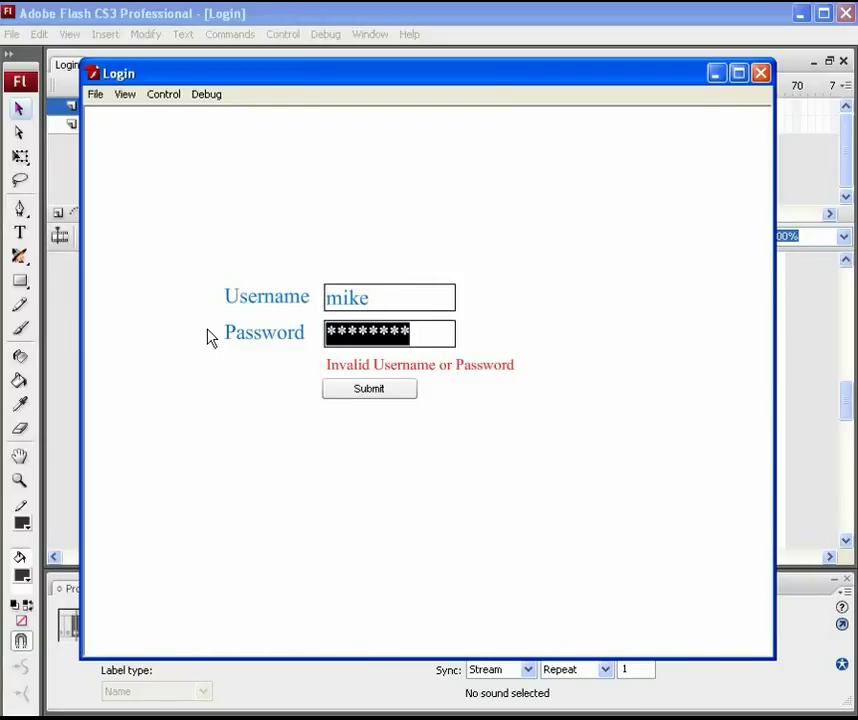
{"action": "type", "text": "*****"}
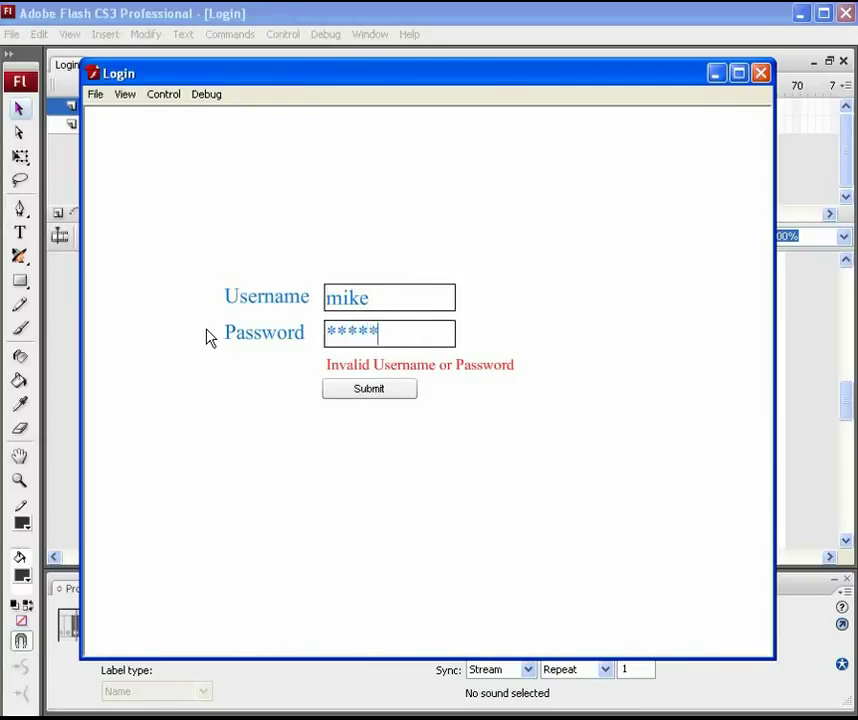
{"action": "type", "text": "****"}
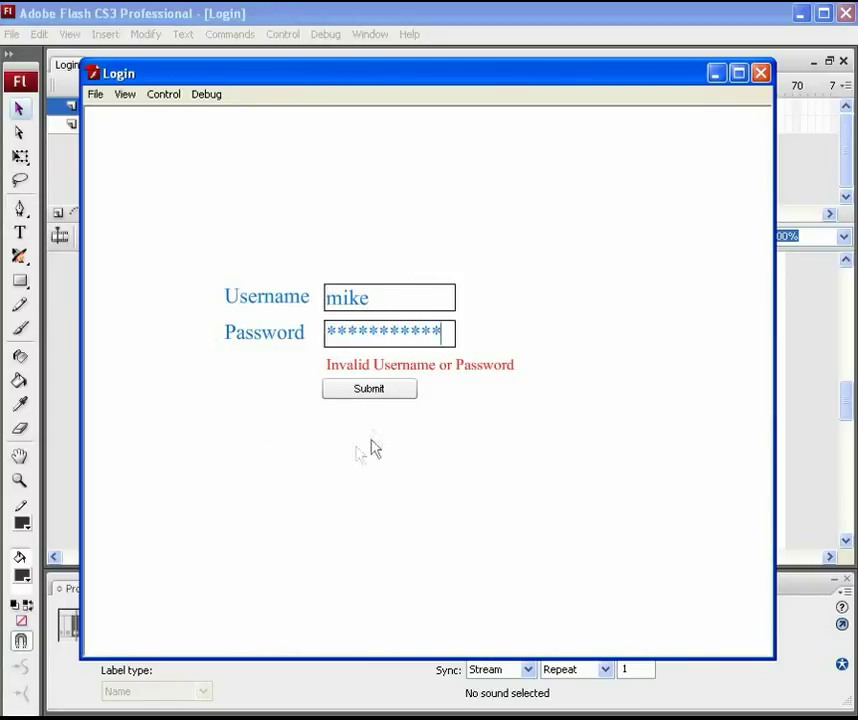
{"action": "left_click", "coordinate": [386, 389]}
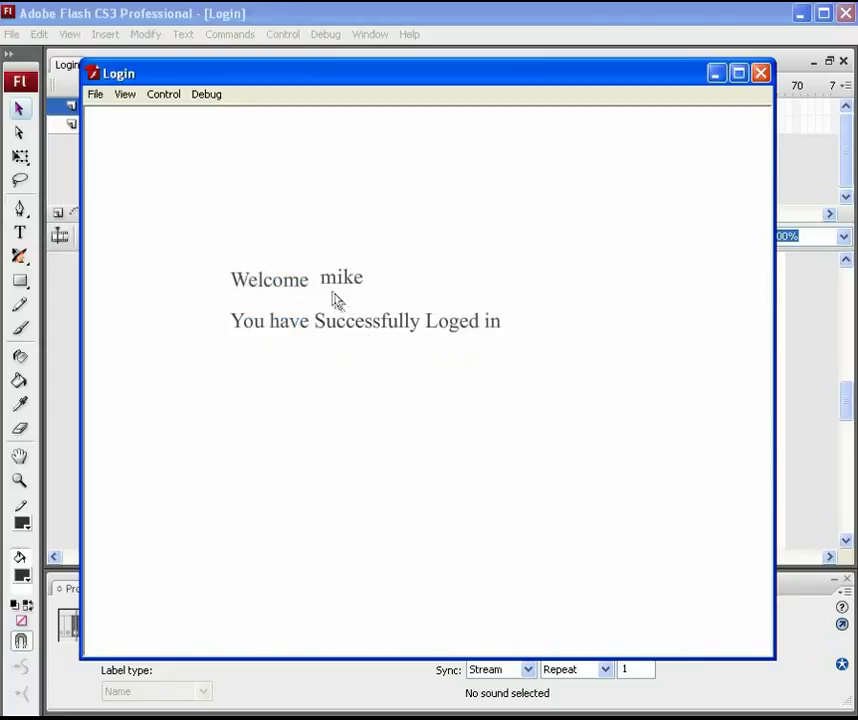